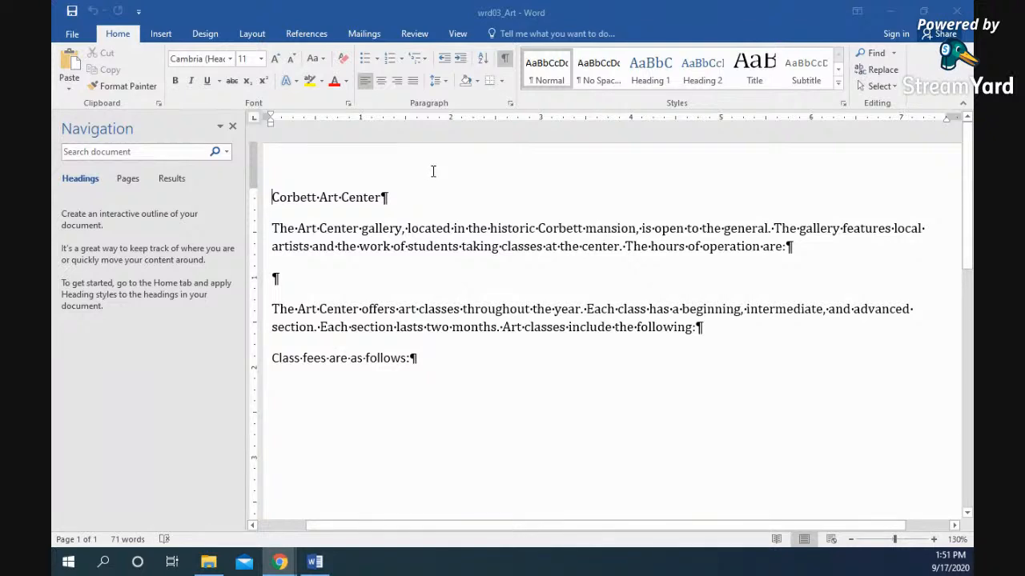
Step: Try the Facet theme on the document
click(206, 33)
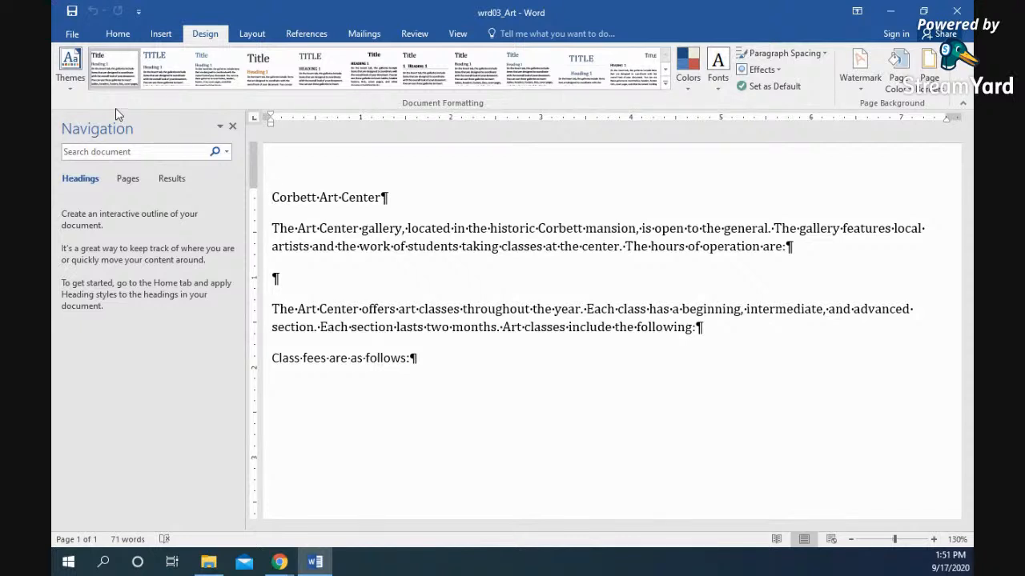
click(720, 75)
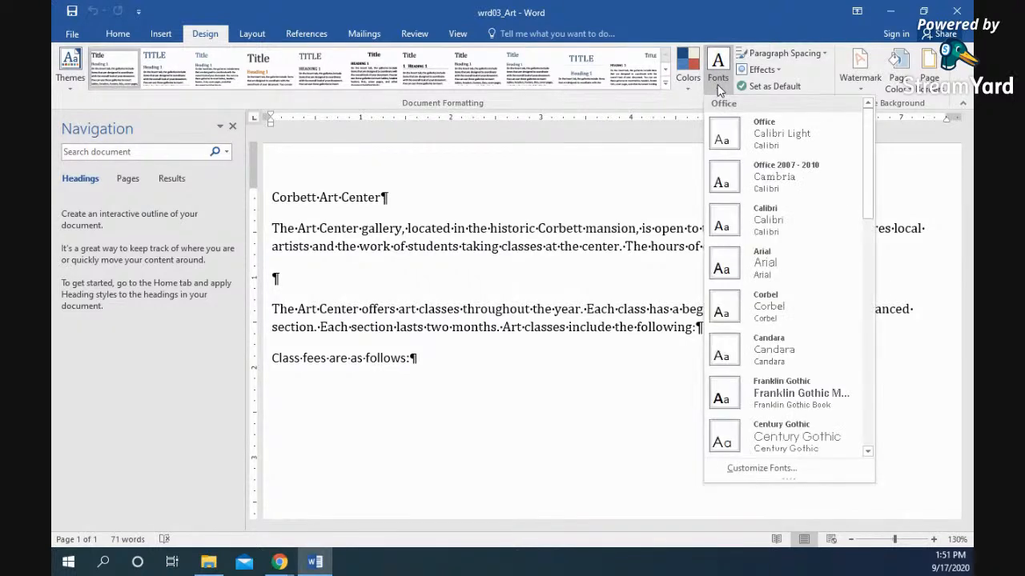
click(139, 100)
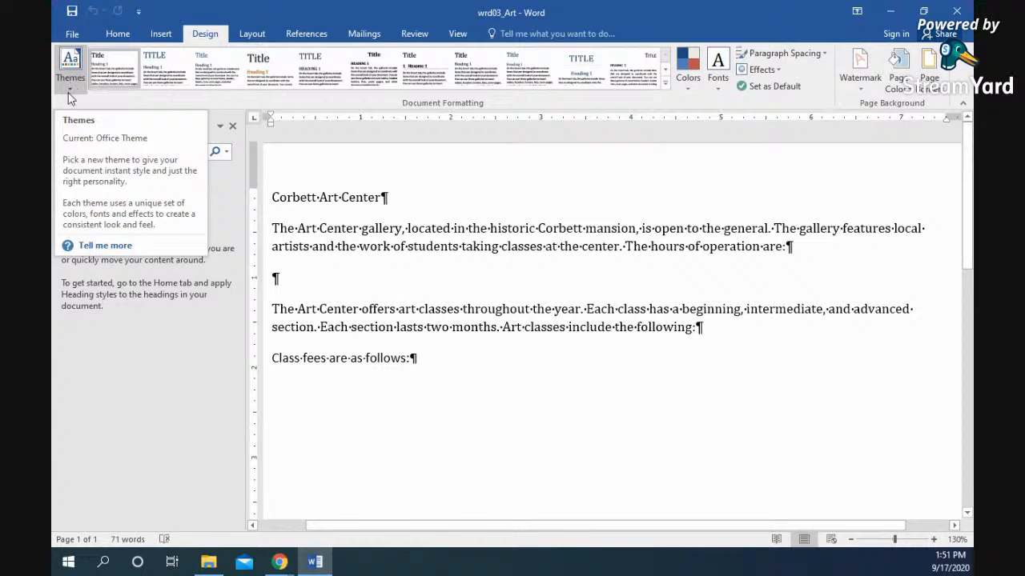
click(70, 94)
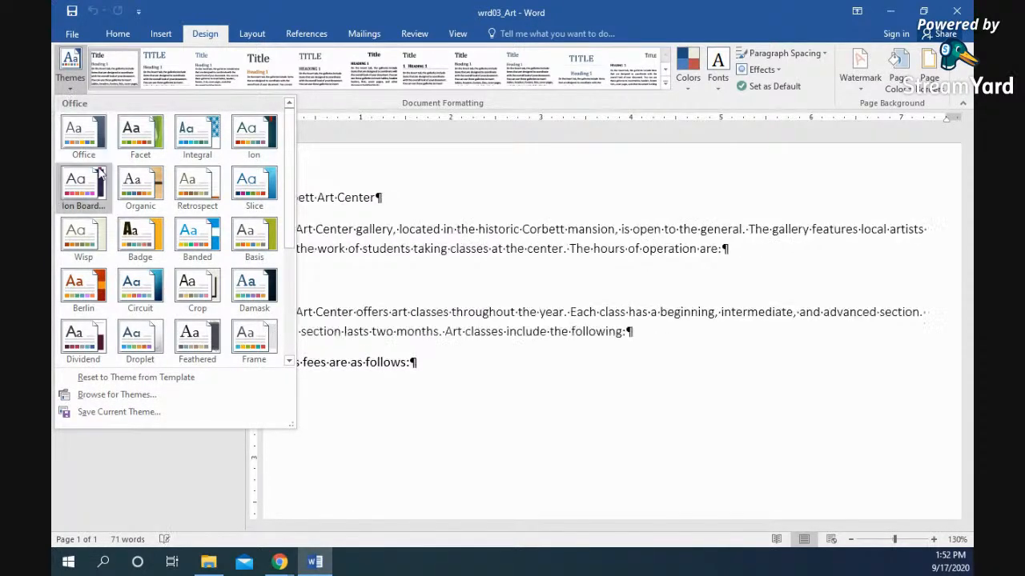
click(142, 139)
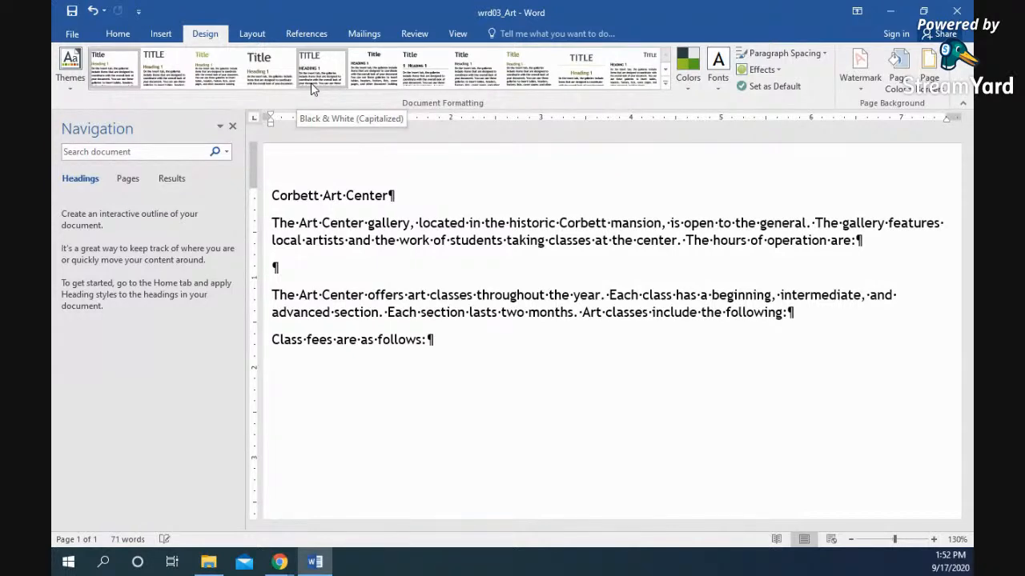
Step: Apply the Organic theme and the built-in style set that centers a capitalized title between horizontal lines
click(68, 87)
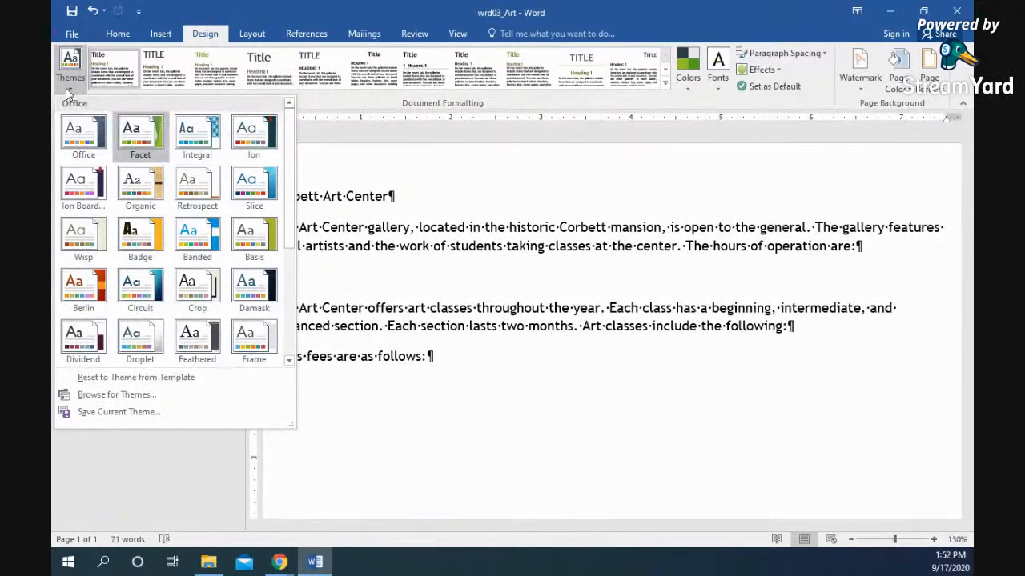
click(136, 181)
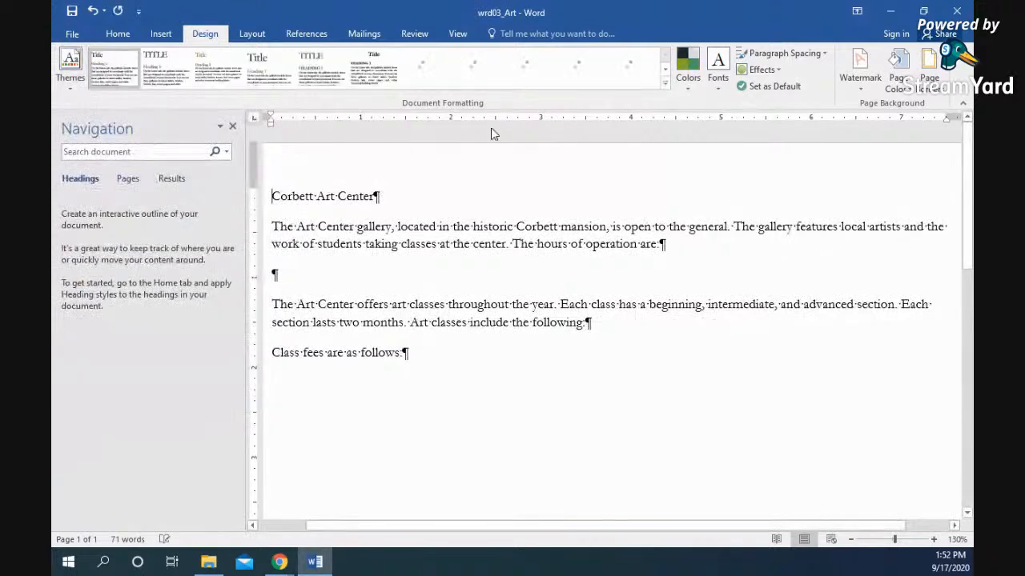
click(664, 81)
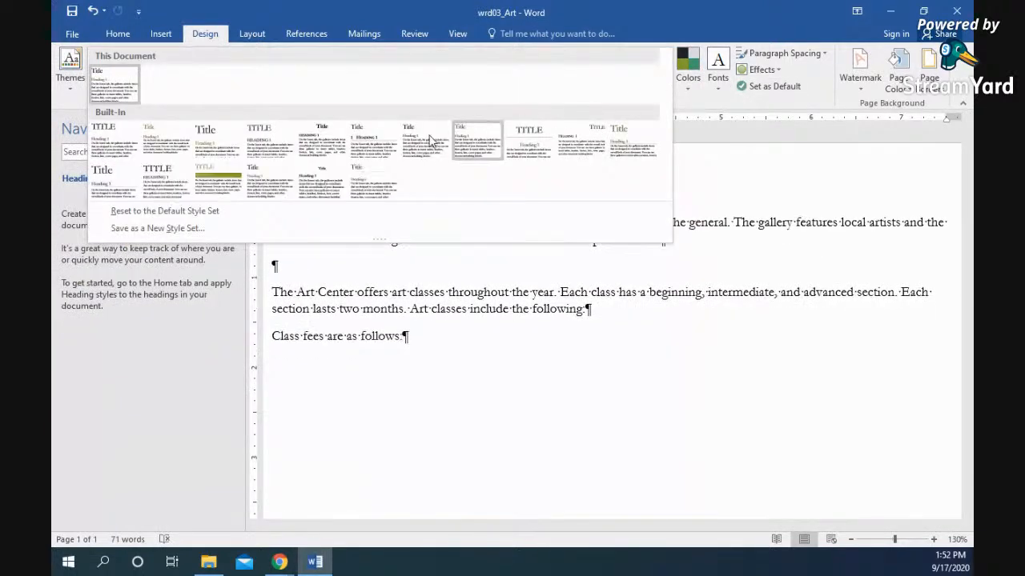
click(530, 146)
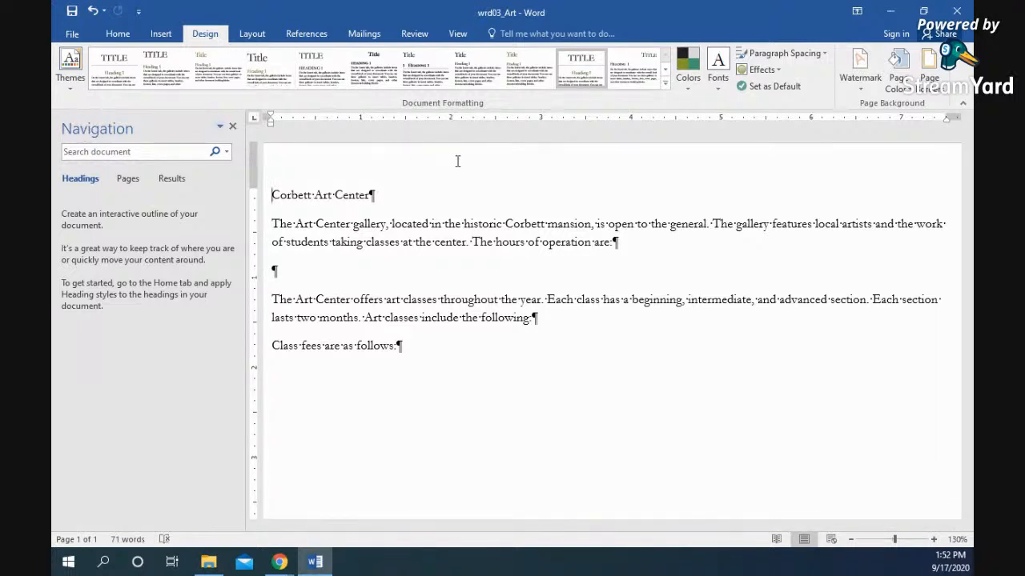
Step: Apply the Title style to the "Corbett Art Center" line and add a blank paragraph directly below it
click(118, 35)
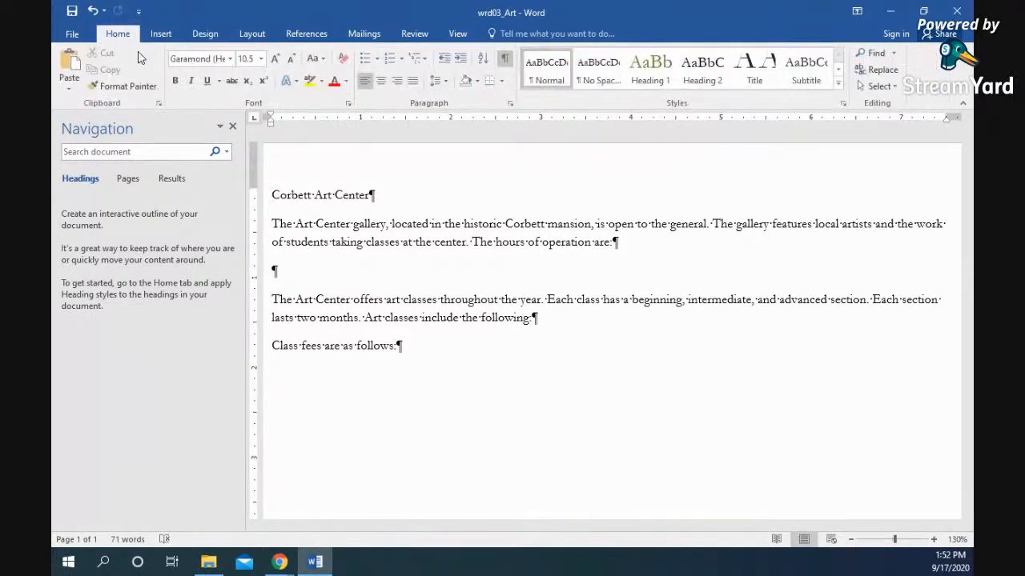
triple_click(291, 198)
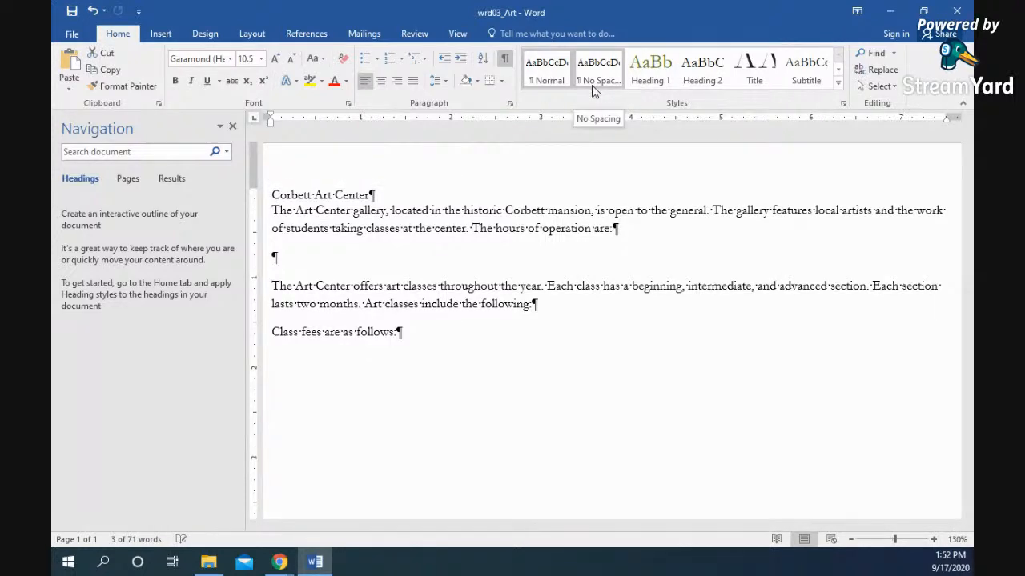
click(744, 83)
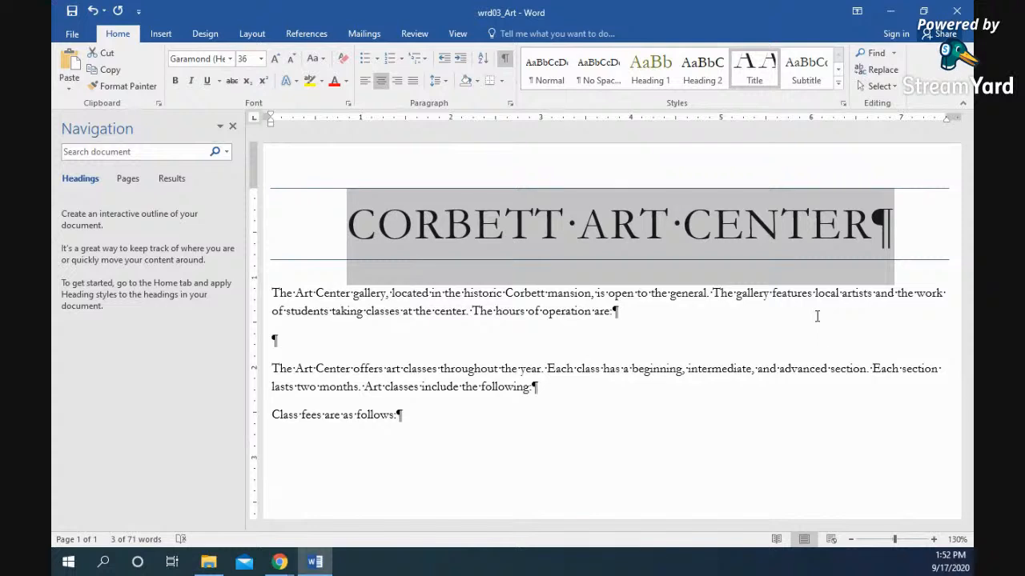
click(931, 274)
key(Return)
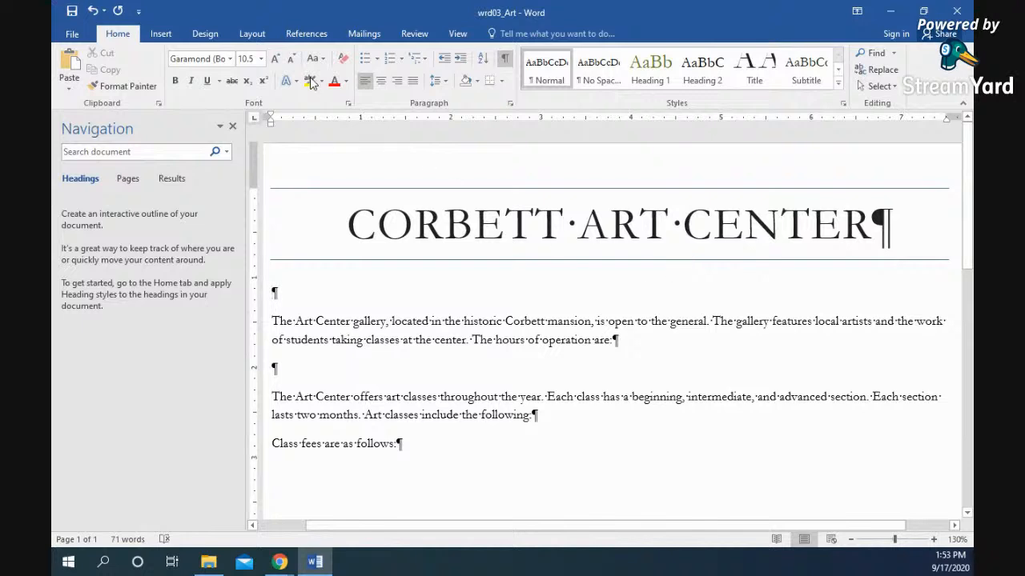
Step: Insert the picture wrd03_ArtPhoto1 from the _Student Data Files folder into the blank paragraph below the title
click(161, 35)
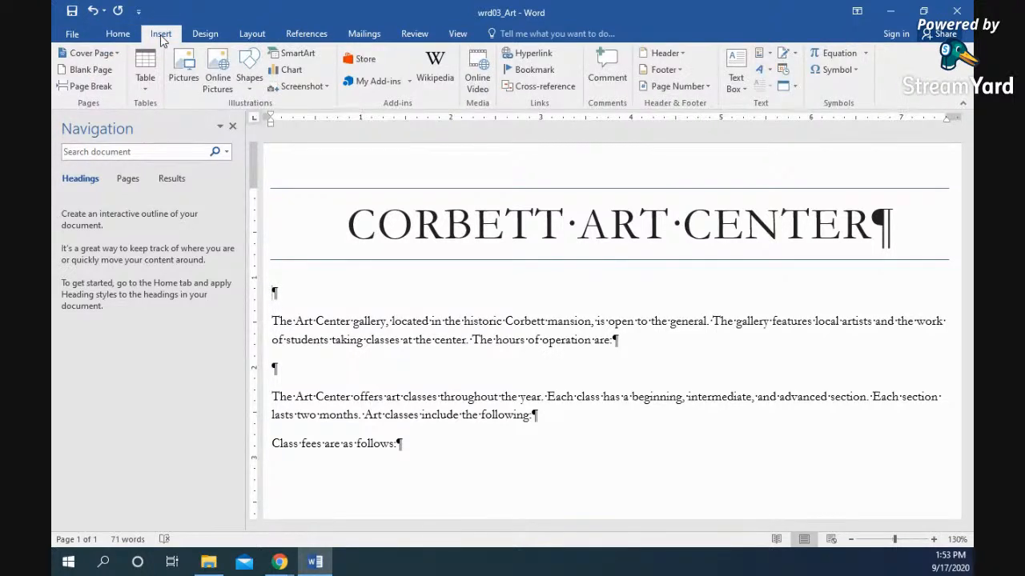
click(183, 81)
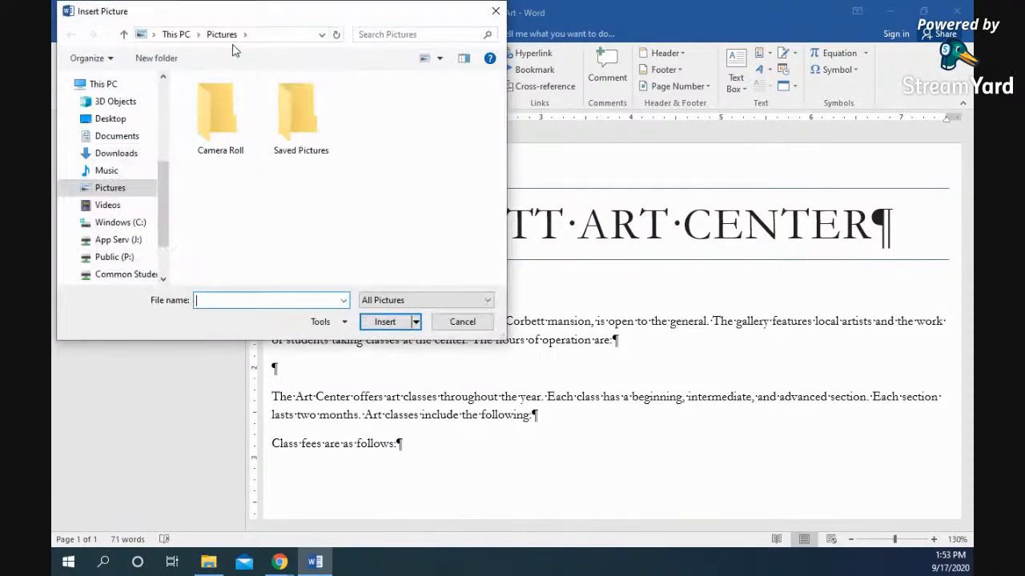
drag(257, 6, 505, 83)
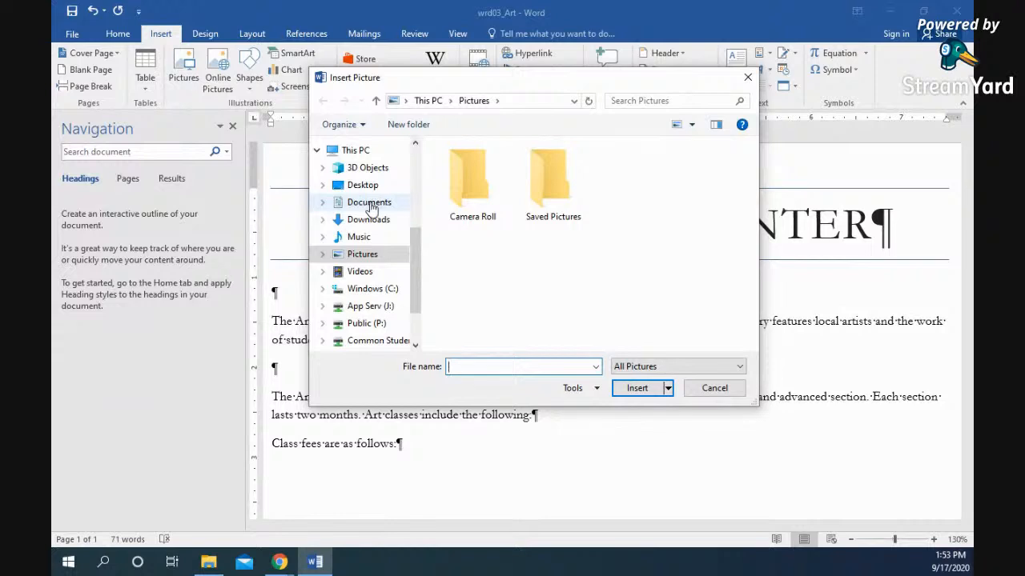
scroll(368, 206, up, 3)
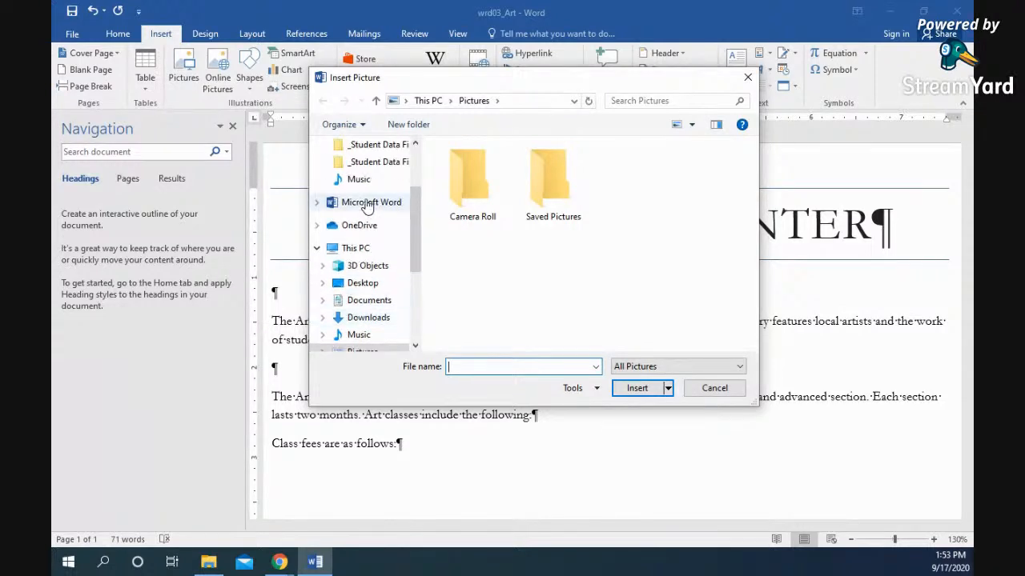
click(366, 214)
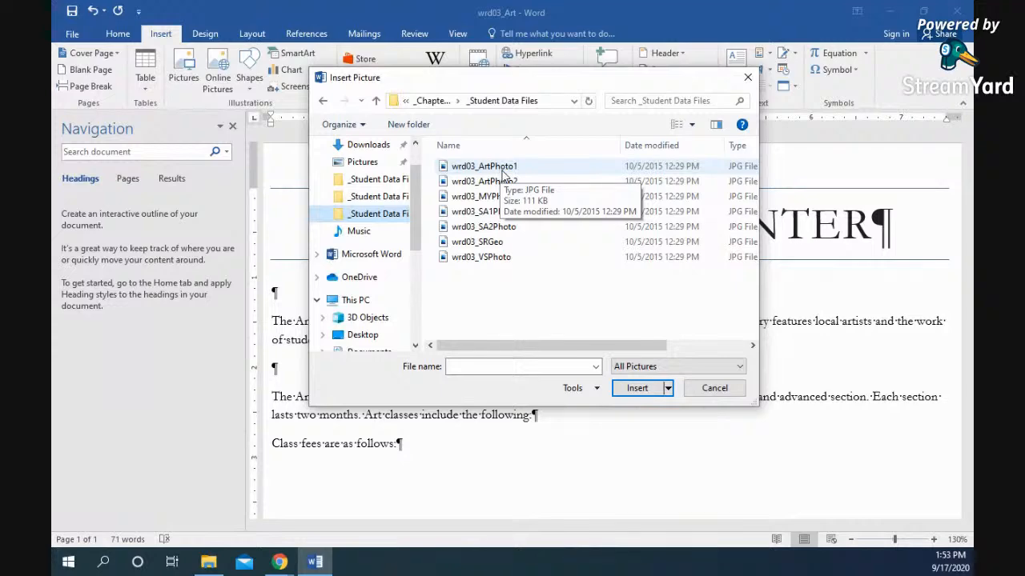
click(503, 168)
click(636, 388)
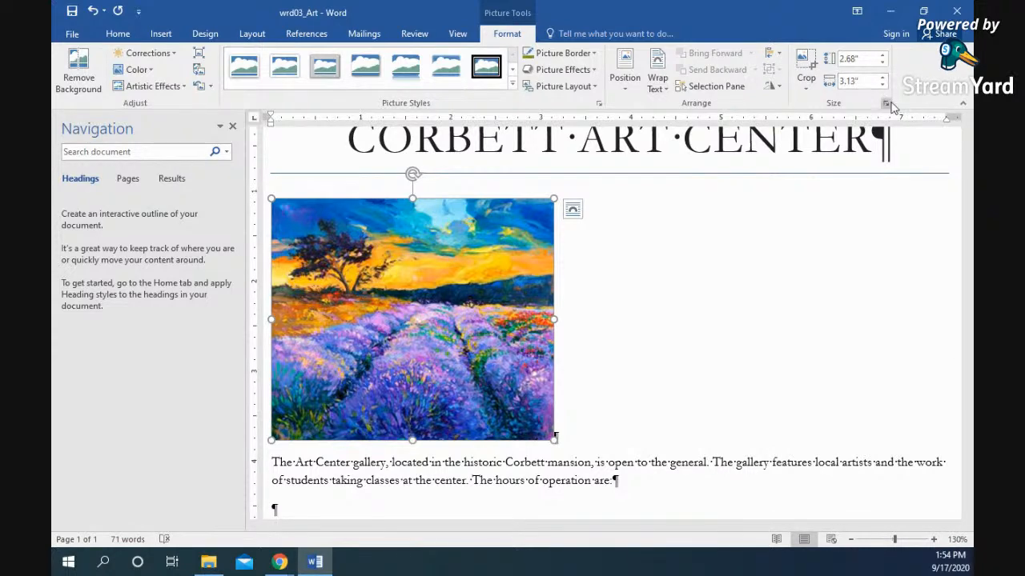
Step: Enlarge the inserted picture proportionally to a height of 3.3" and a width of 3.85"
click(883, 58)
click(883, 57)
click(883, 57)
click(883, 57)
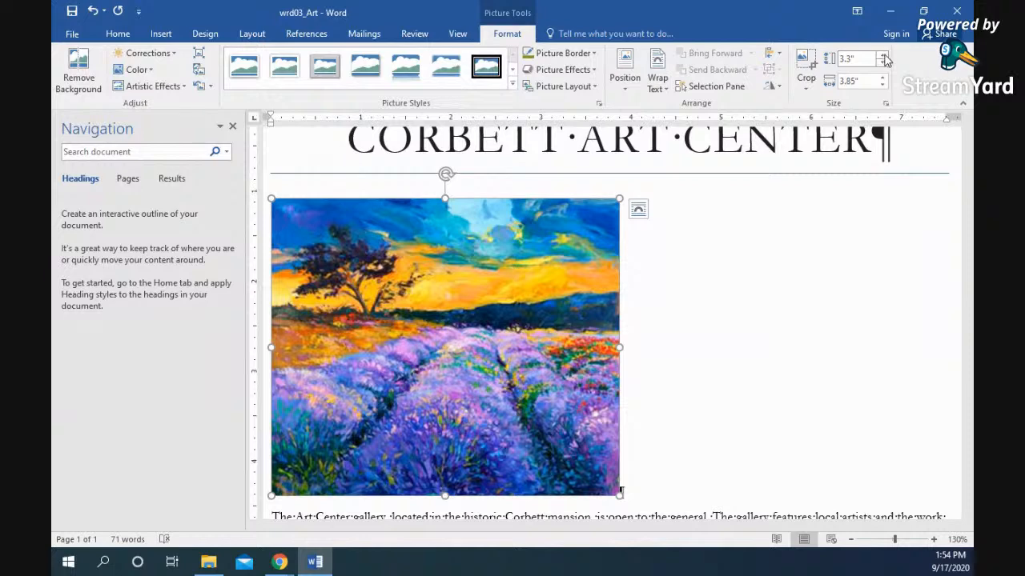
Step: Try squeezing the picture's width and height separately, restoring its proportions after each distortion
drag(623, 345, 340, 344)
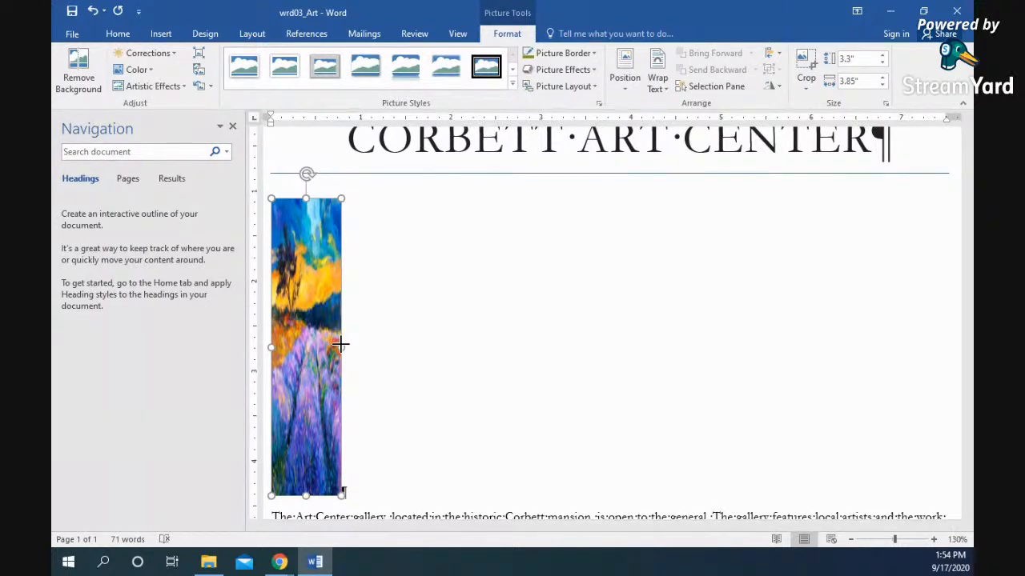
drag(341, 344, 665, 345)
key(ctrl+z)
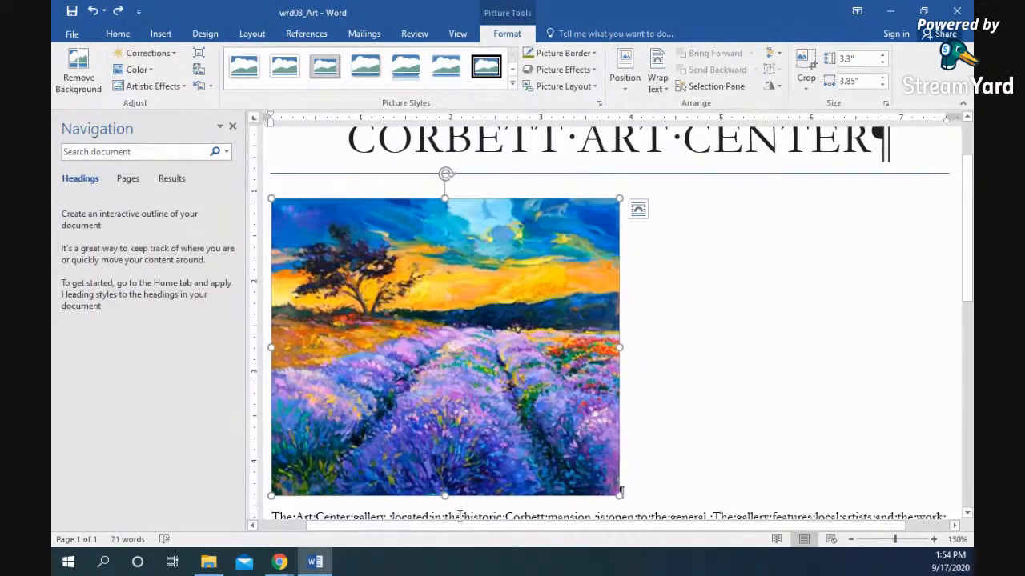
key(ctrl+z)
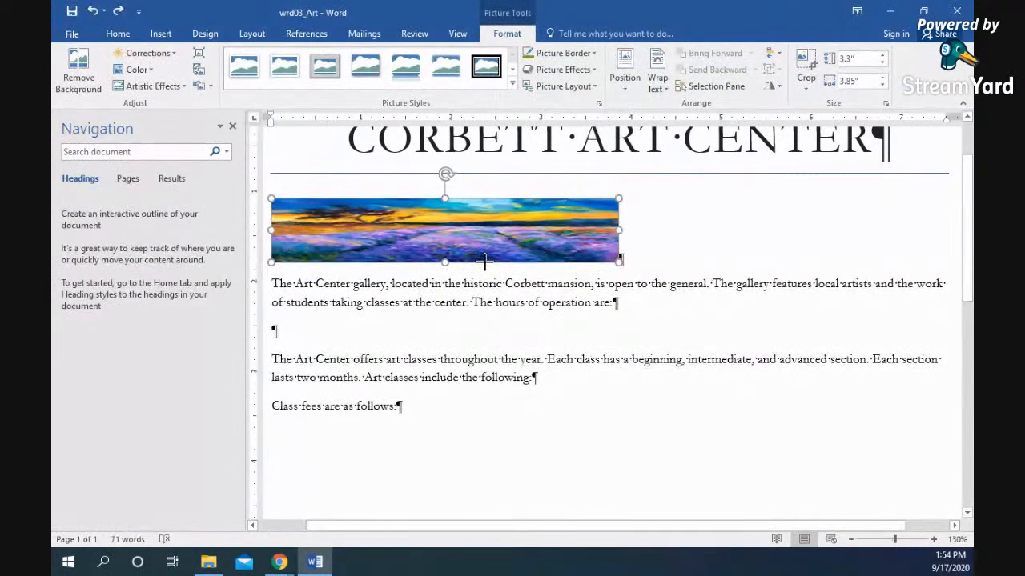
drag(484, 261, 498, 480)
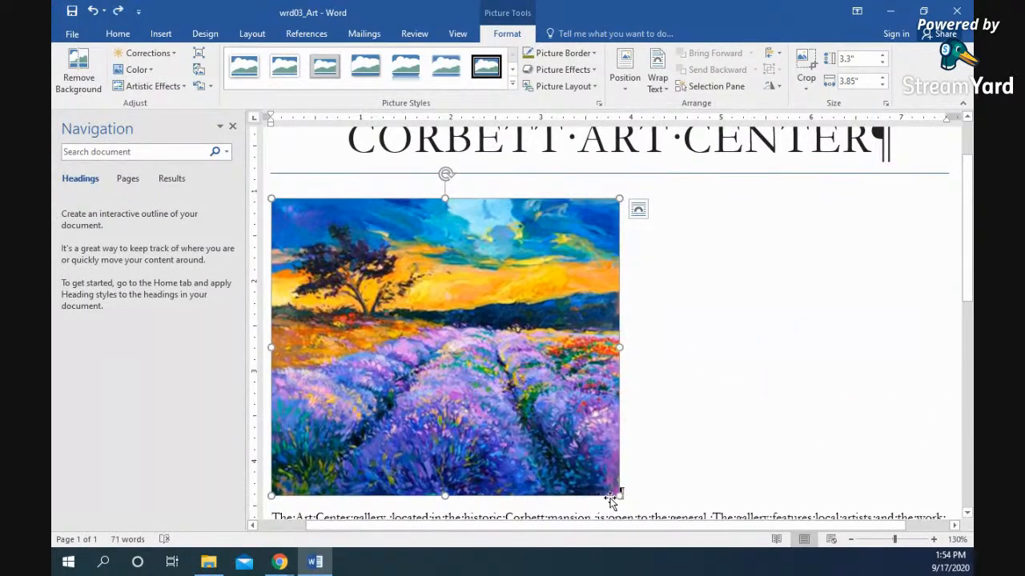
Step: Resize the picture proportionally to about 2.61" high and 3.04" wide
drag(619, 495, 453, 349)
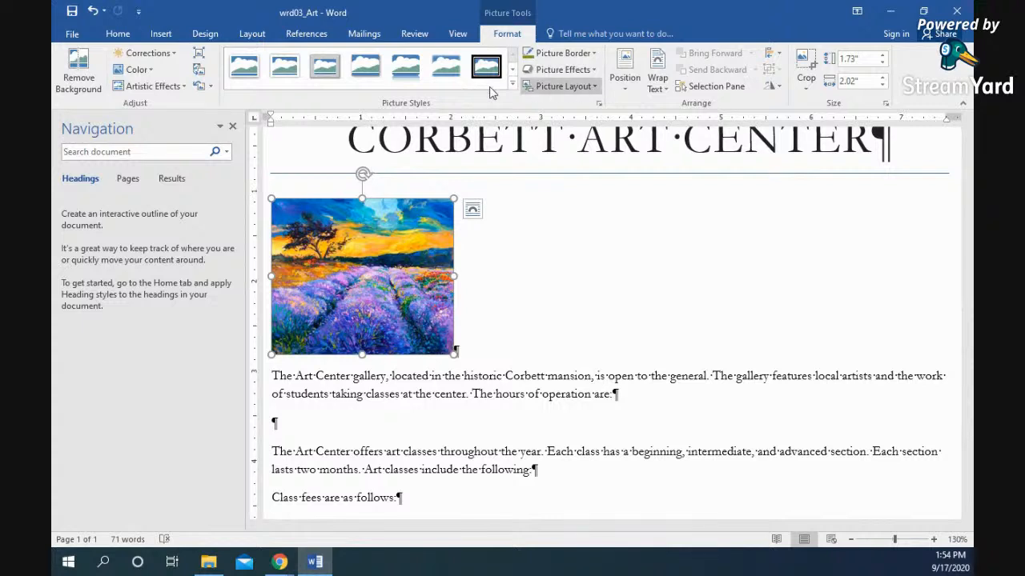
drag(454, 354, 545, 432)
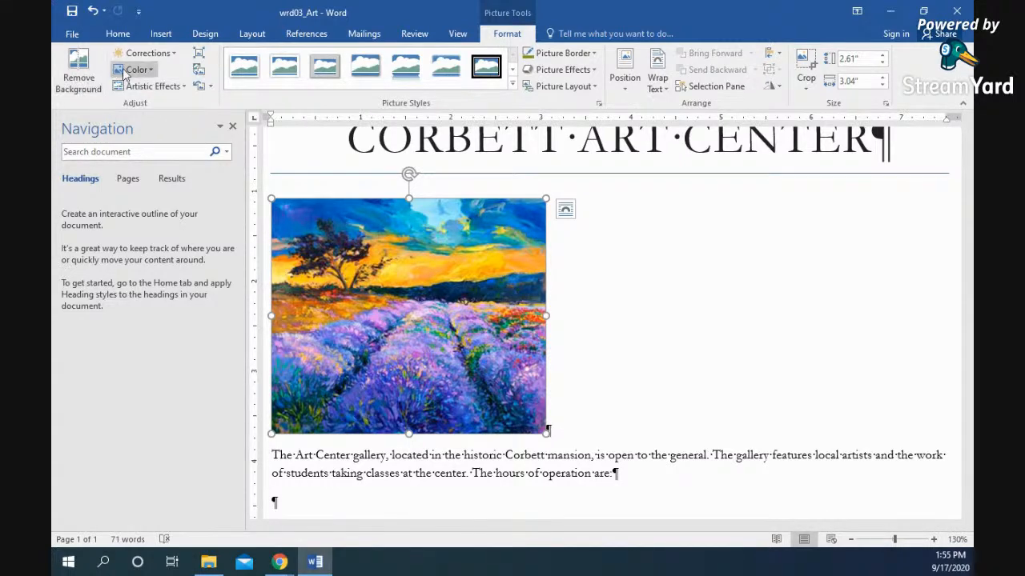
Step: Darken the picture with the correction preset that combines the lowest brightness with slightly raised contrast
click(162, 57)
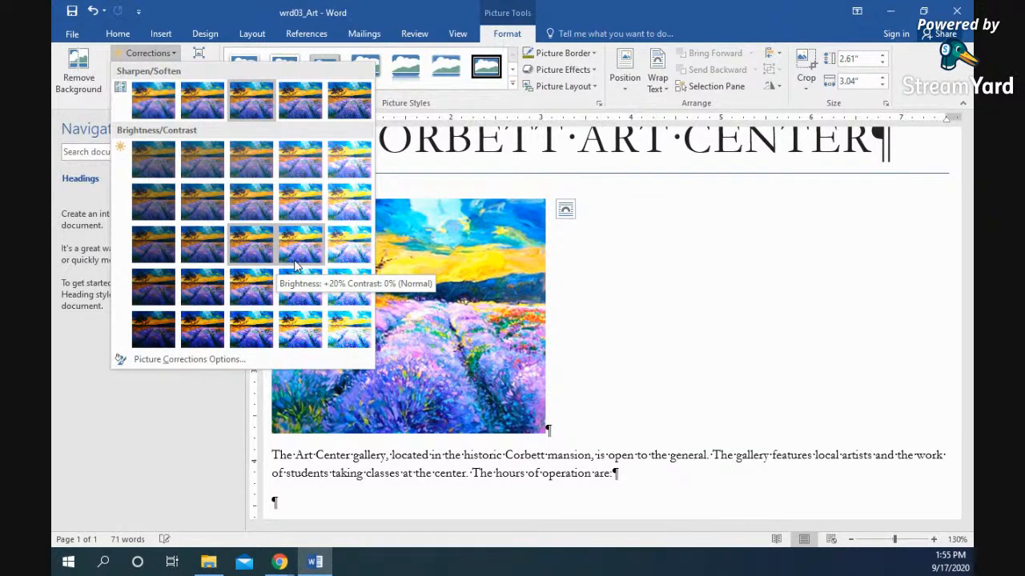
click(169, 294)
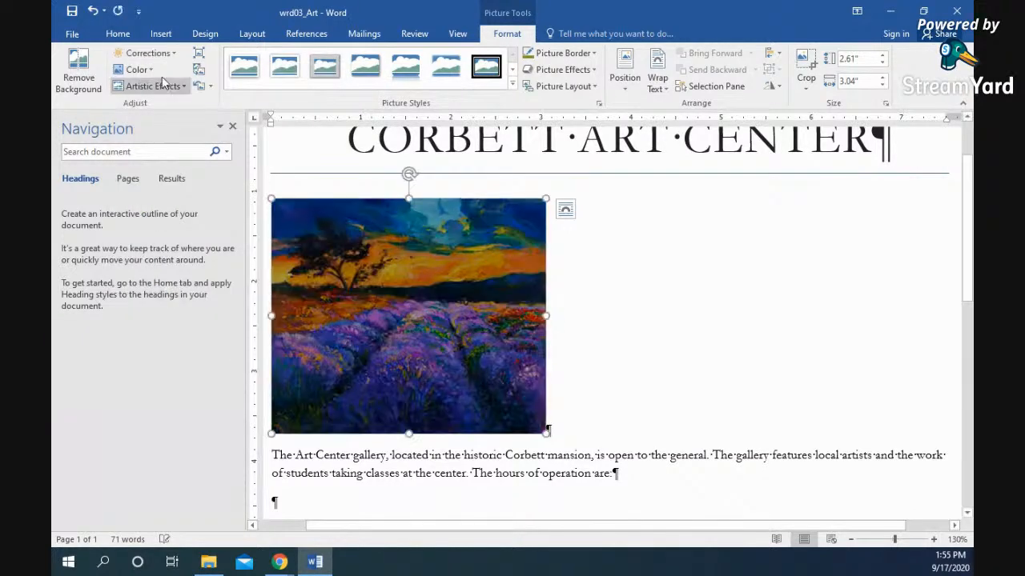
Step: Try a light red recolor on the picture and restore its uncolored variation
click(150, 74)
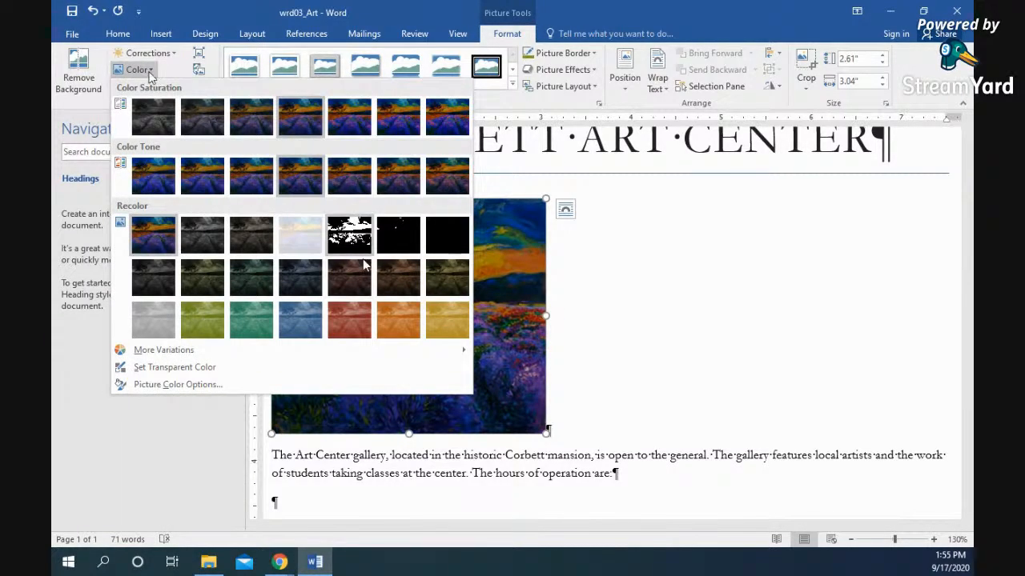
click(352, 336)
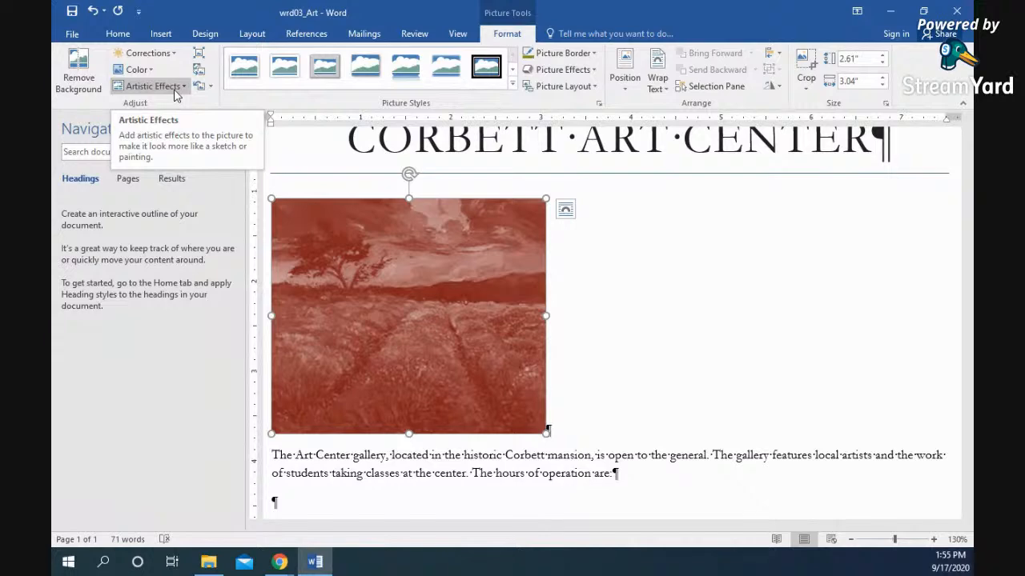
click(135, 69)
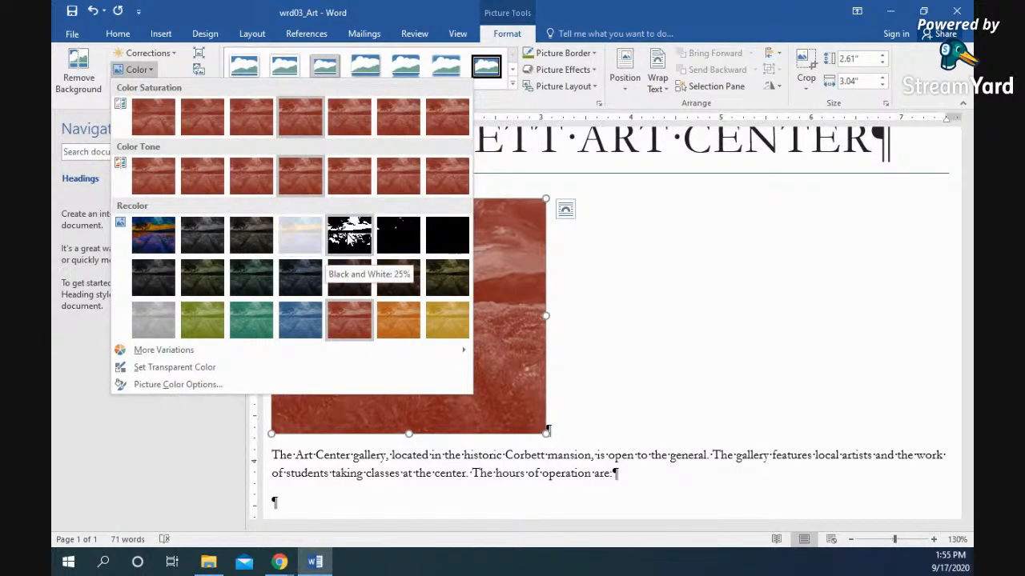
click(153, 235)
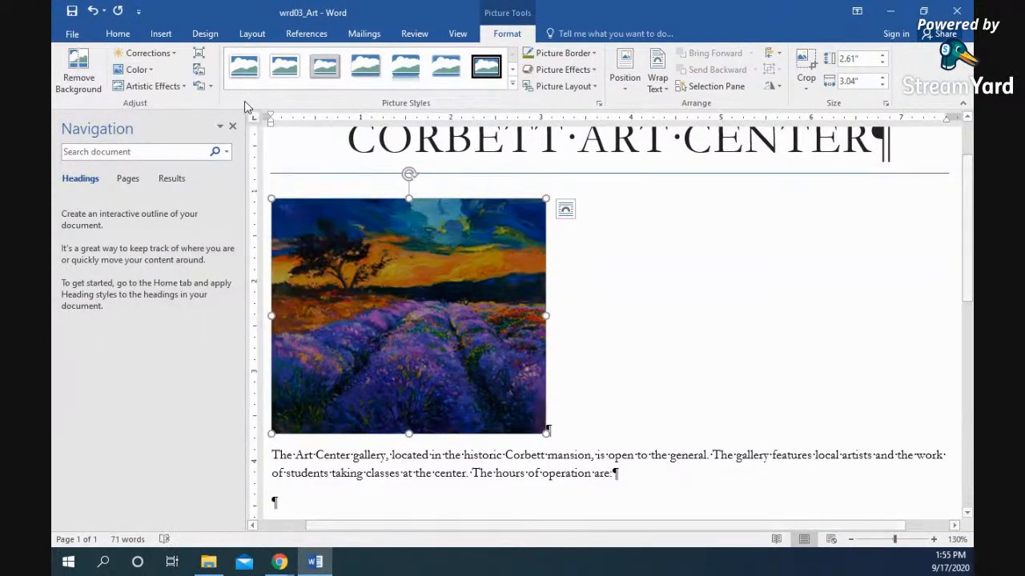
Step: Apply the artistic effect that turns the picture into glowing colored outlines on black
click(169, 87)
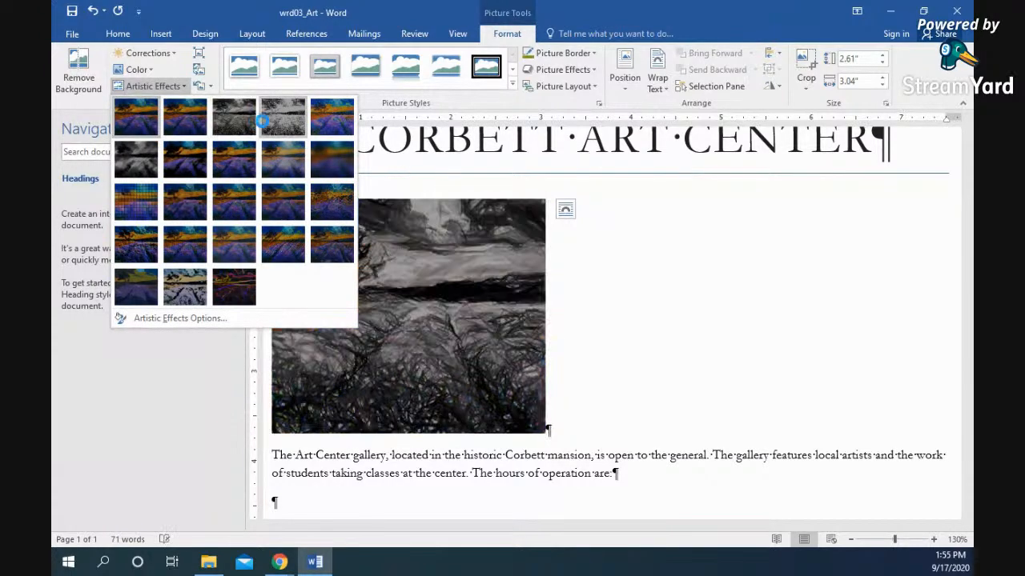
click(234, 288)
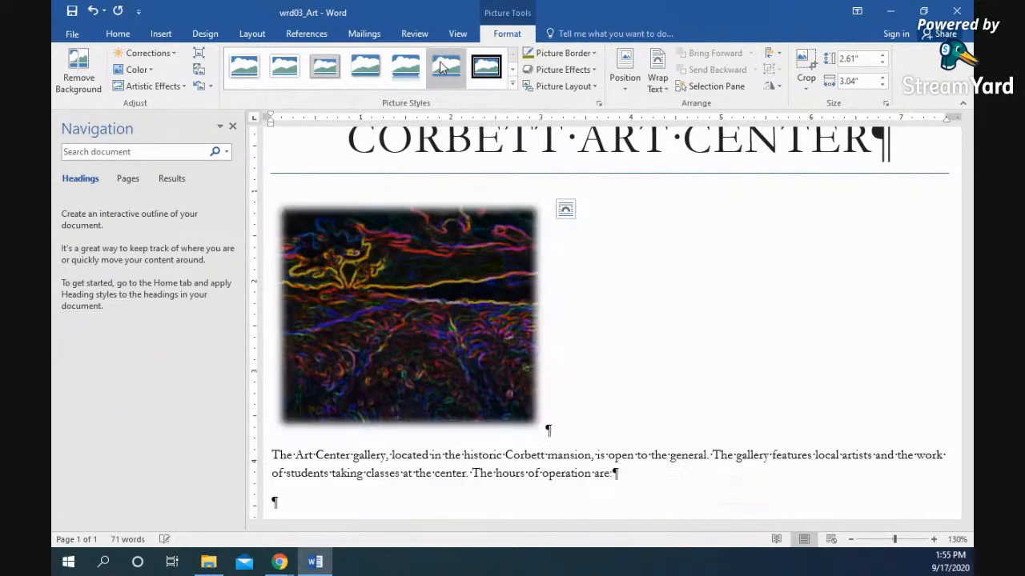
Step: Apply the bevelled rectangle picture style with rounded corners, and give the picture a yellow 6 pt border
click(513, 84)
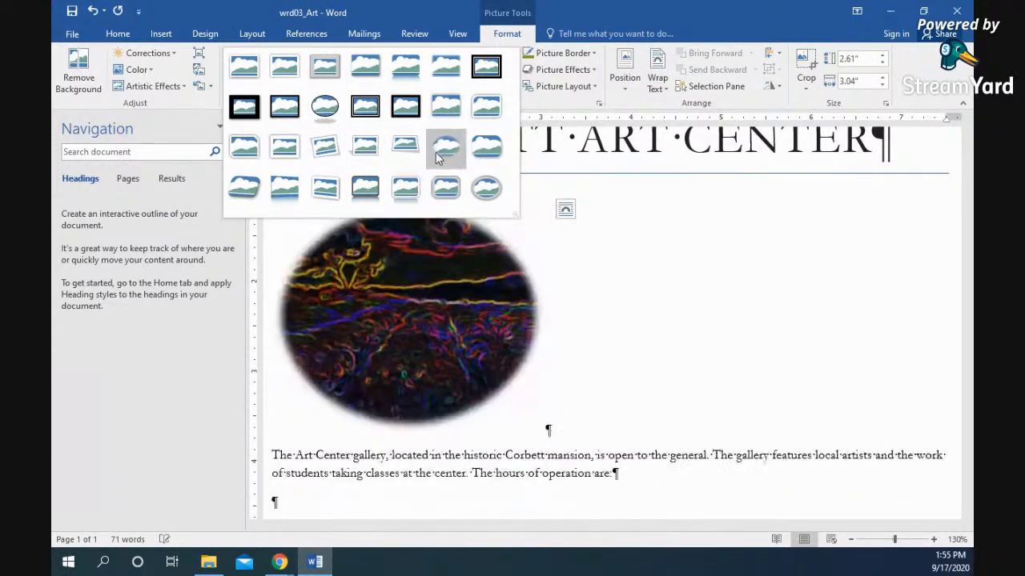
click(488, 148)
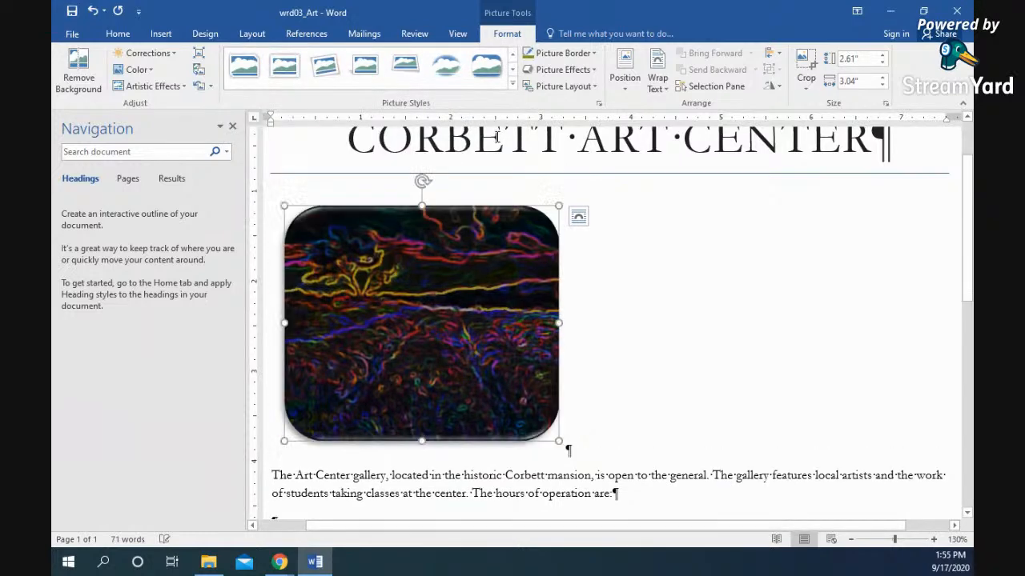
click(593, 53)
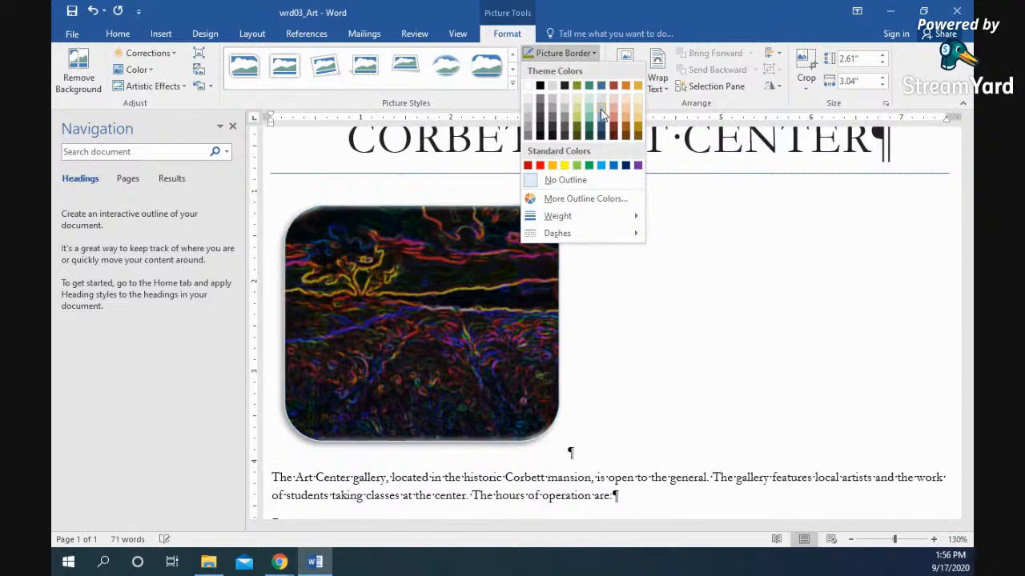
click(565, 165)
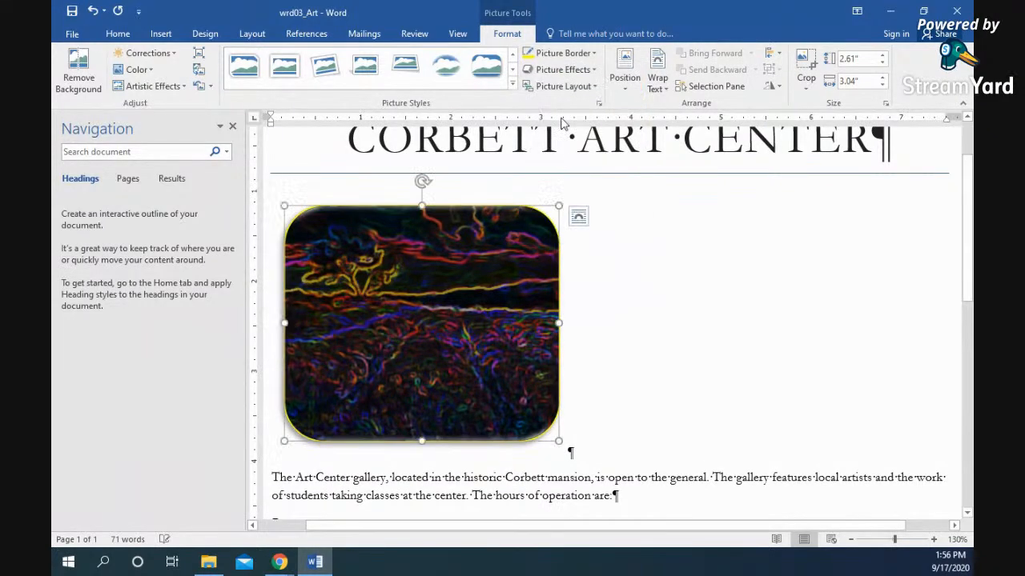
click(594, 53)
mouse_move(590, 218)
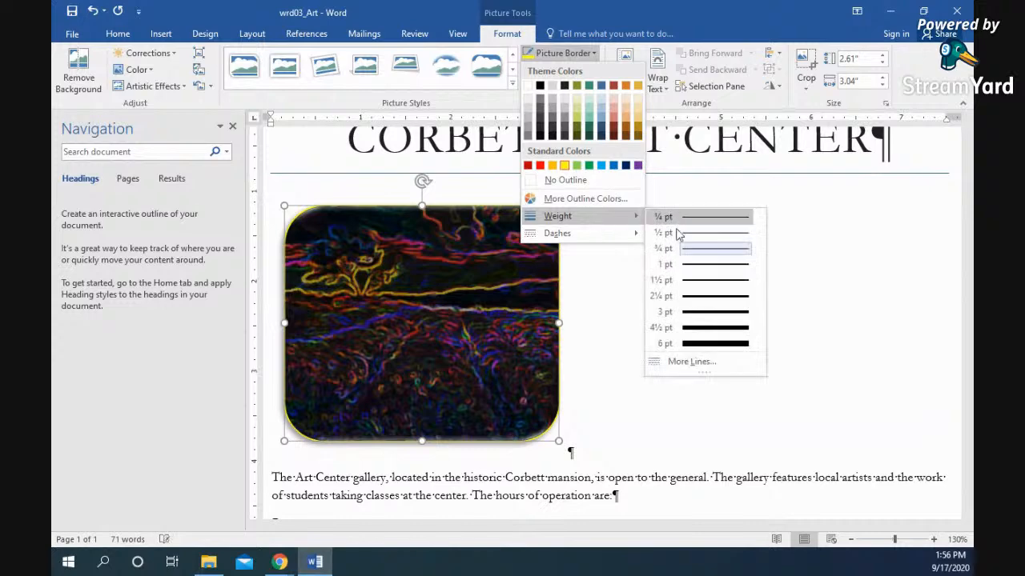
click(701, 344)
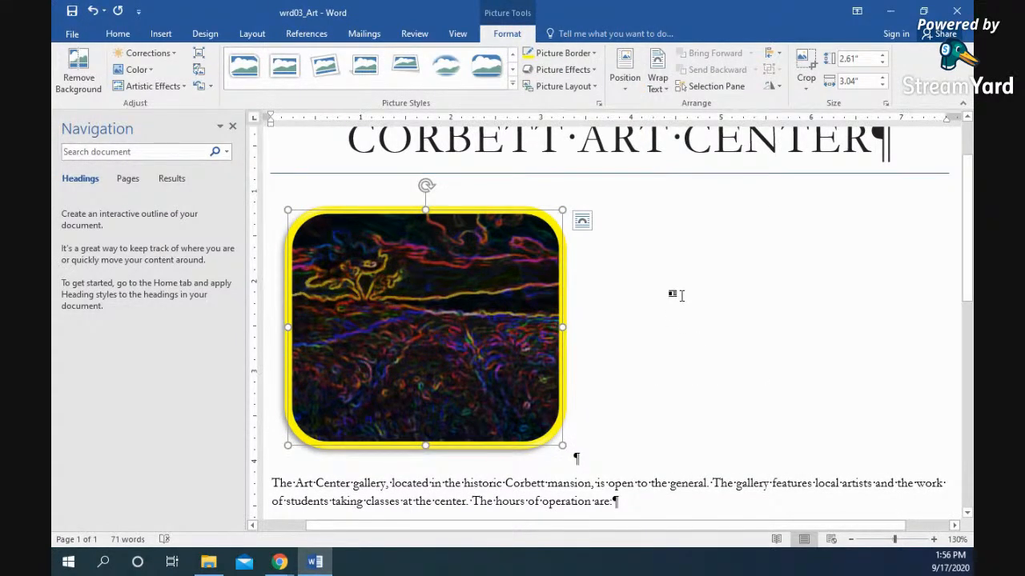
Step: Position the picture in the page's upper right corner with square text wrapping
click(590, 86)
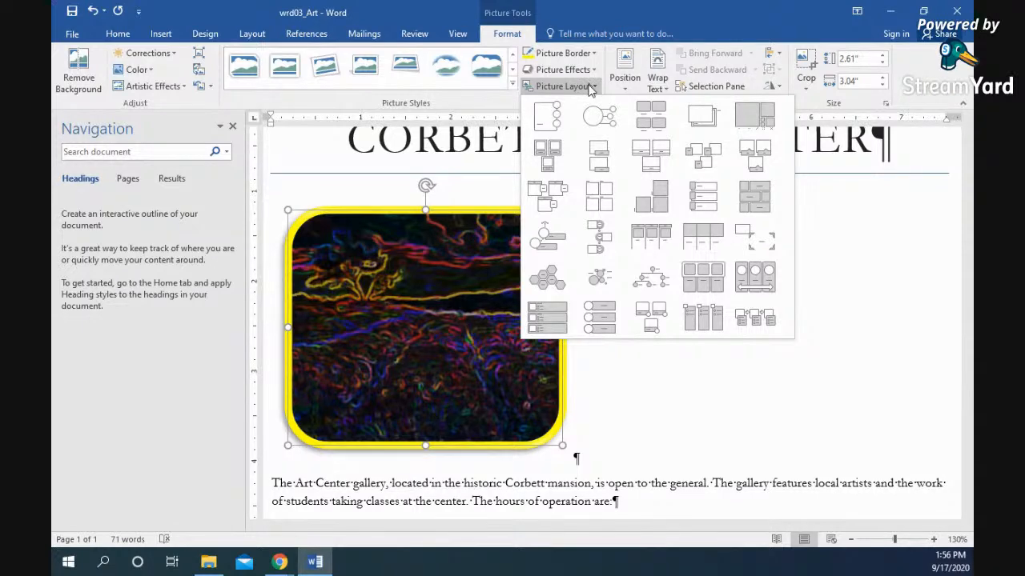
click(624, 80)
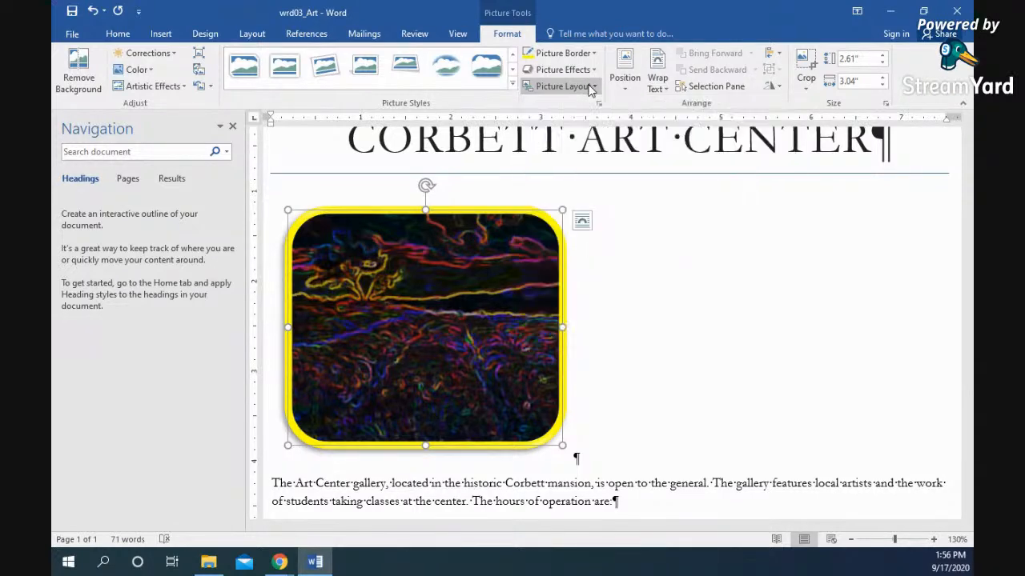
click(631, 89)
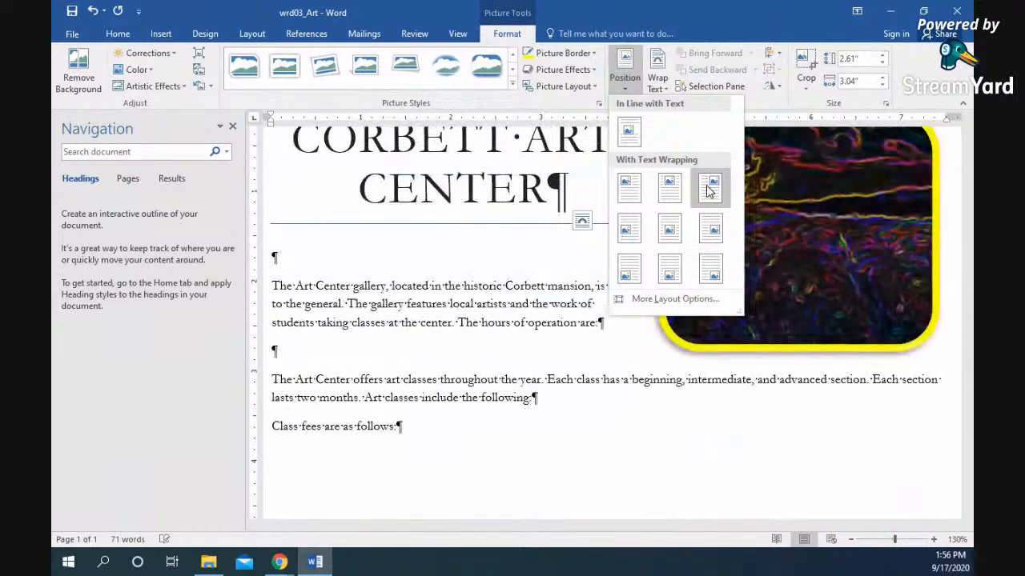
click(710, 189)
click(657, 73)
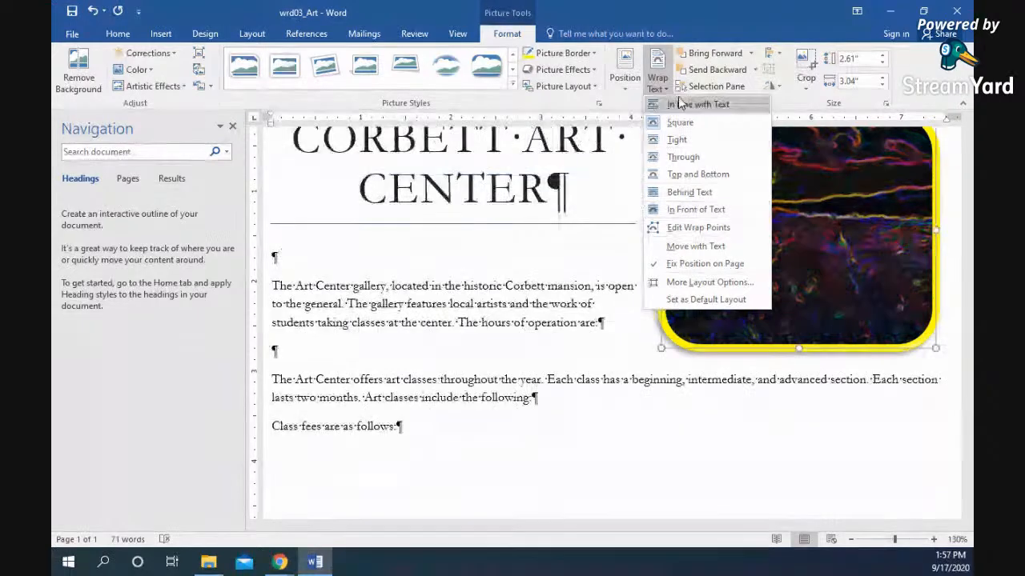
click(679, 123)
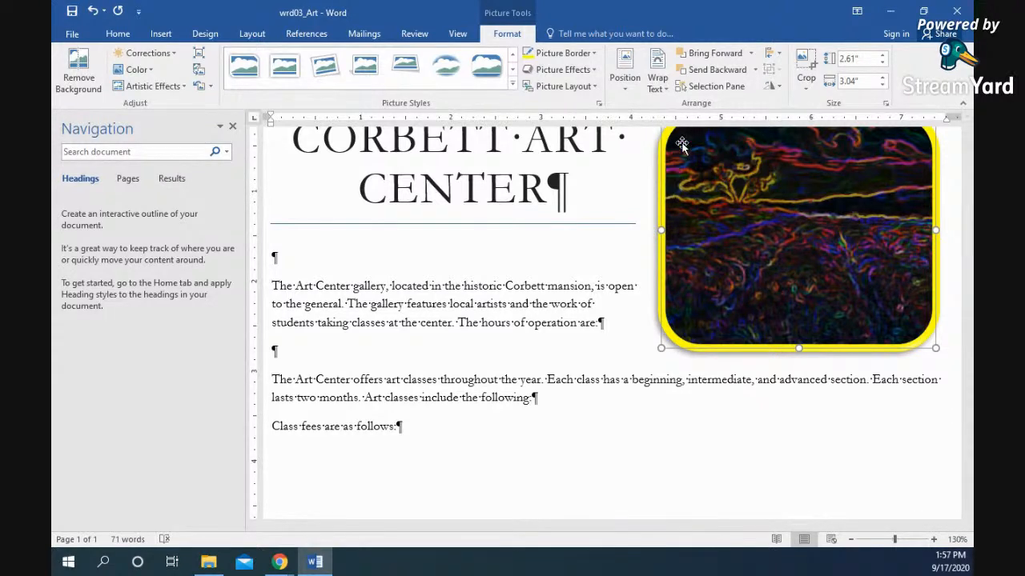
Step: Apply the last preset picture effect, a tilted 3-D perspective with bevelled edges and a shadow
click(561, 71)
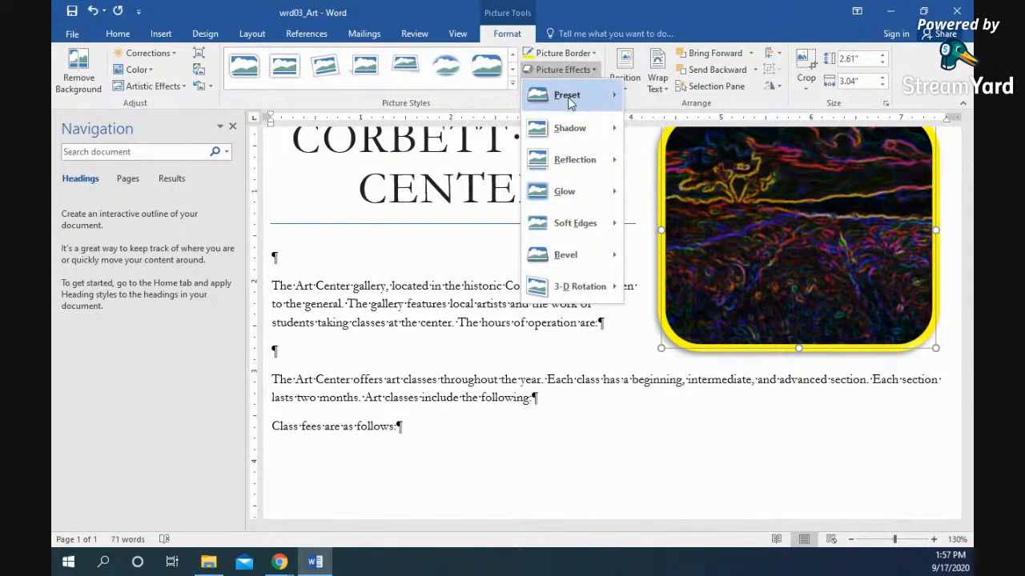
mouse_move(576, 101)
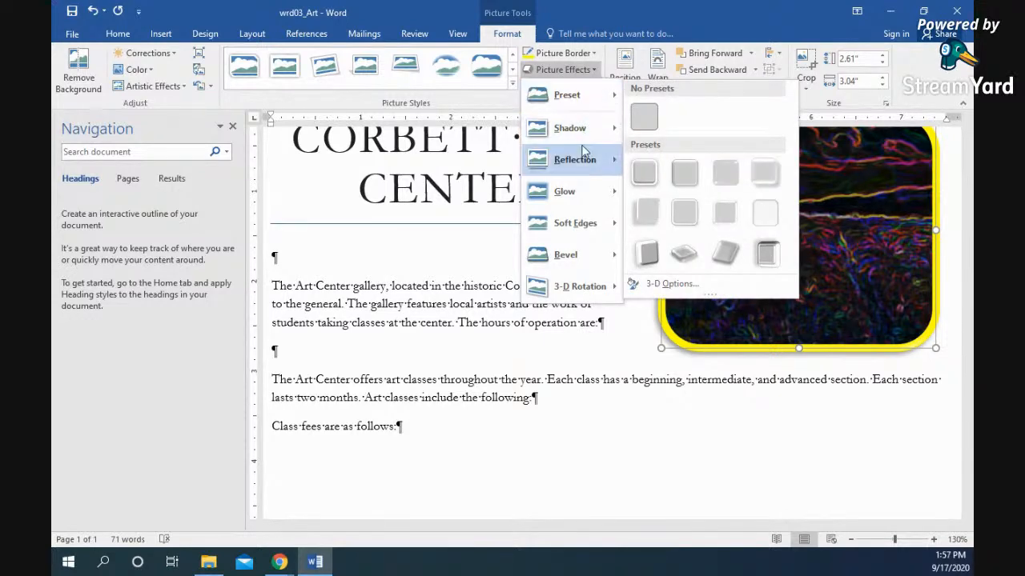
mouse_move(585, 141)
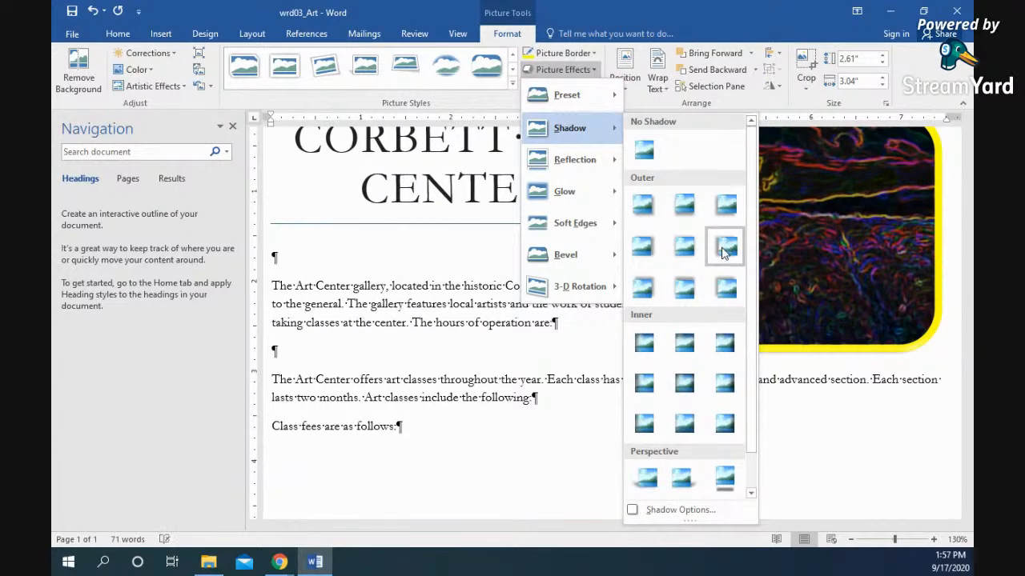
mouse_move(578, 269)
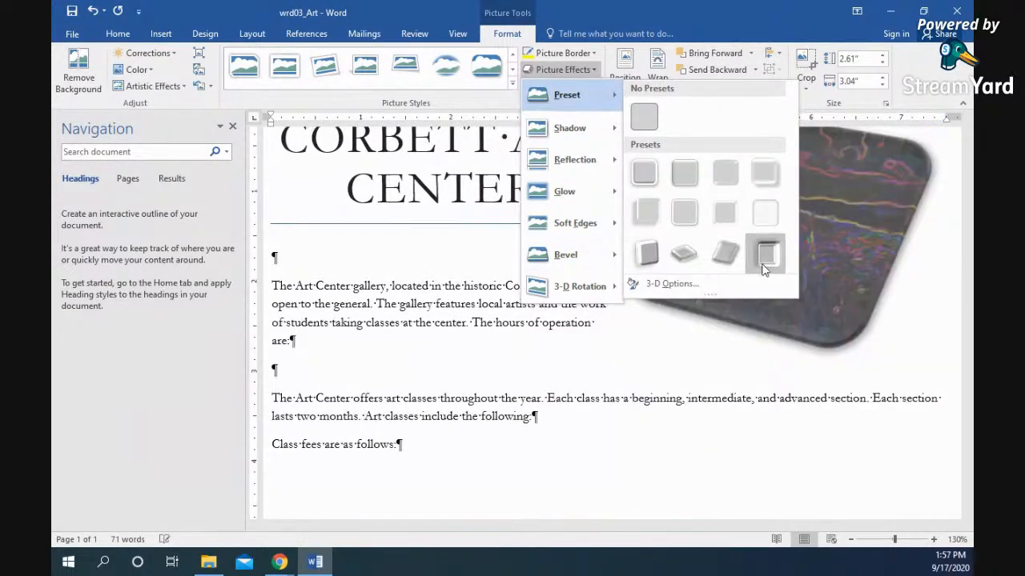
click(768, 256)
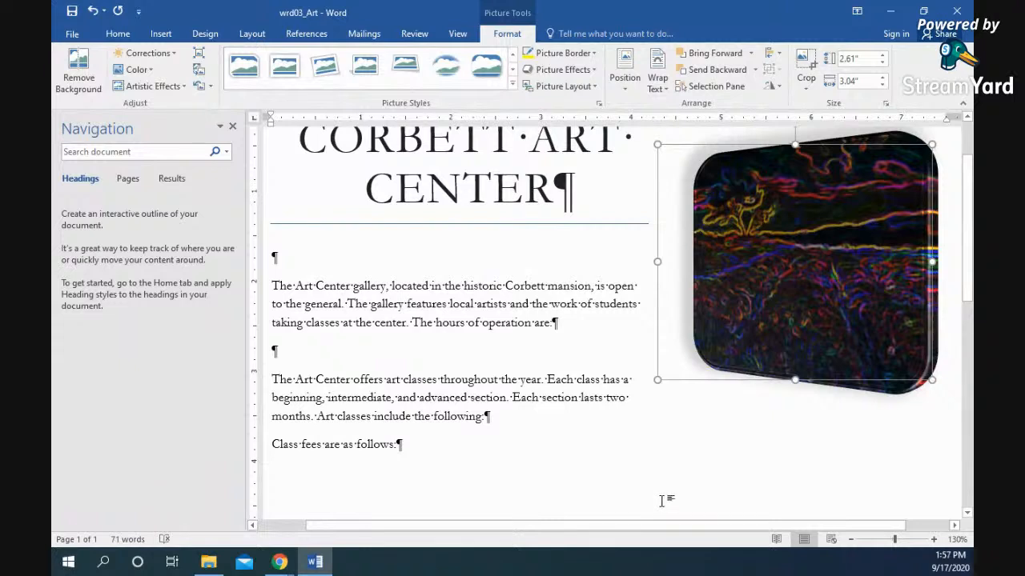
Step: Add two empty lines after the line "Class fees are as follows:"
click(662, 491)
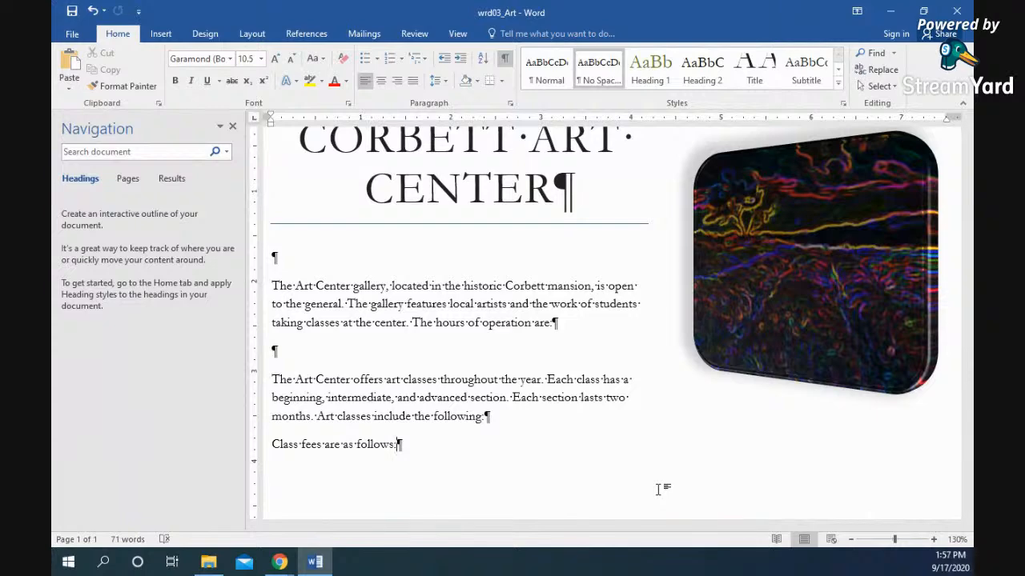
scroll(538, 414, down, 2)
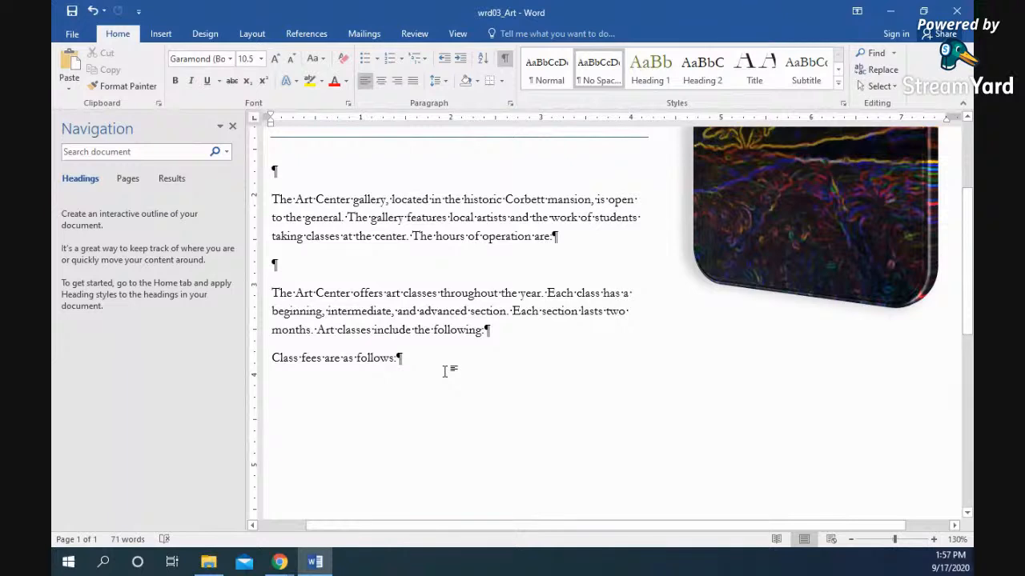
key(Return)
key(Return)
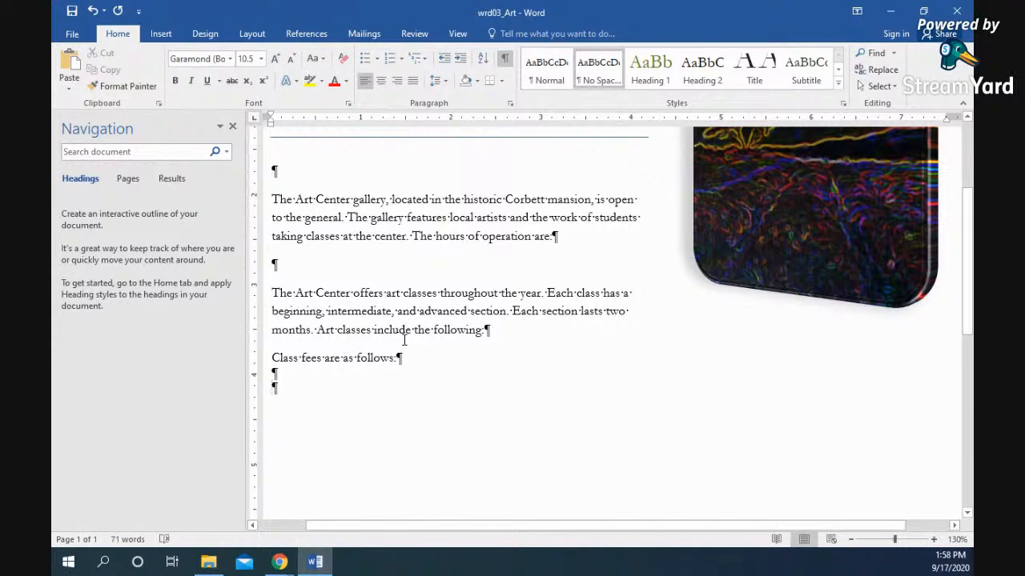
Step: Define left-aligned tab stops for the last empty line at 1.5" without a leader and at 3.5" with a dotted leader
click(510, 105)
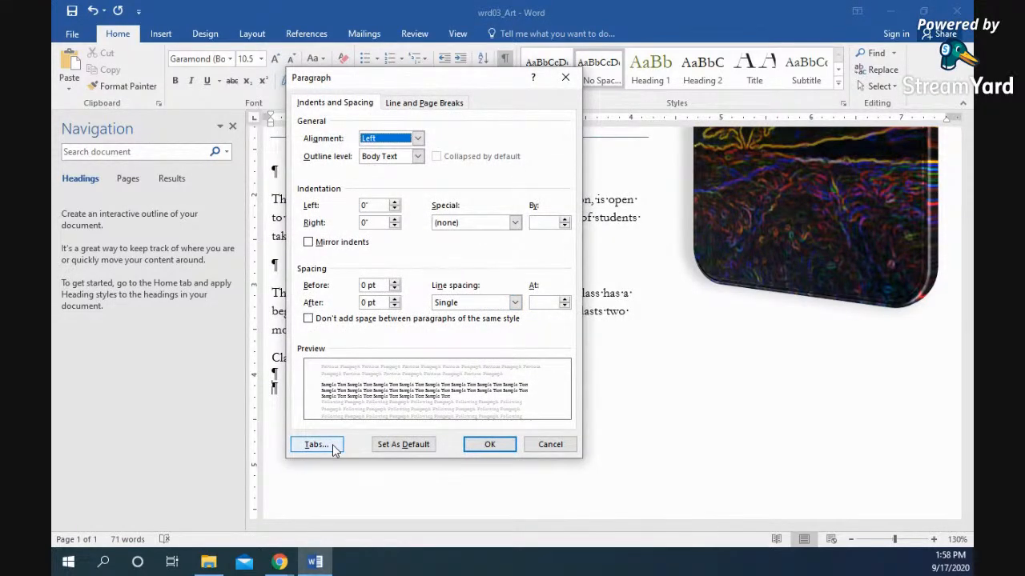
click(335, 450)
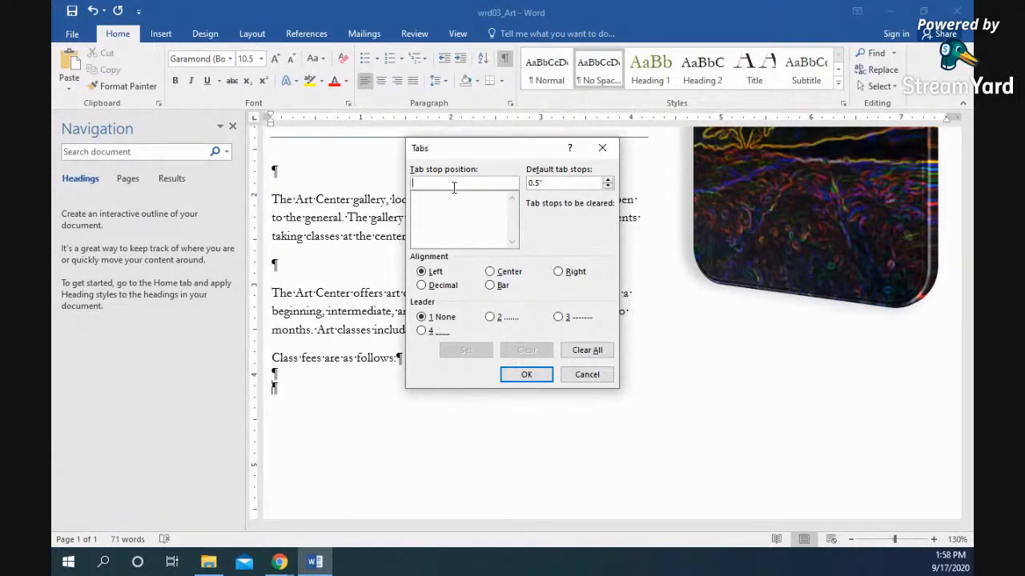
text(1.5)
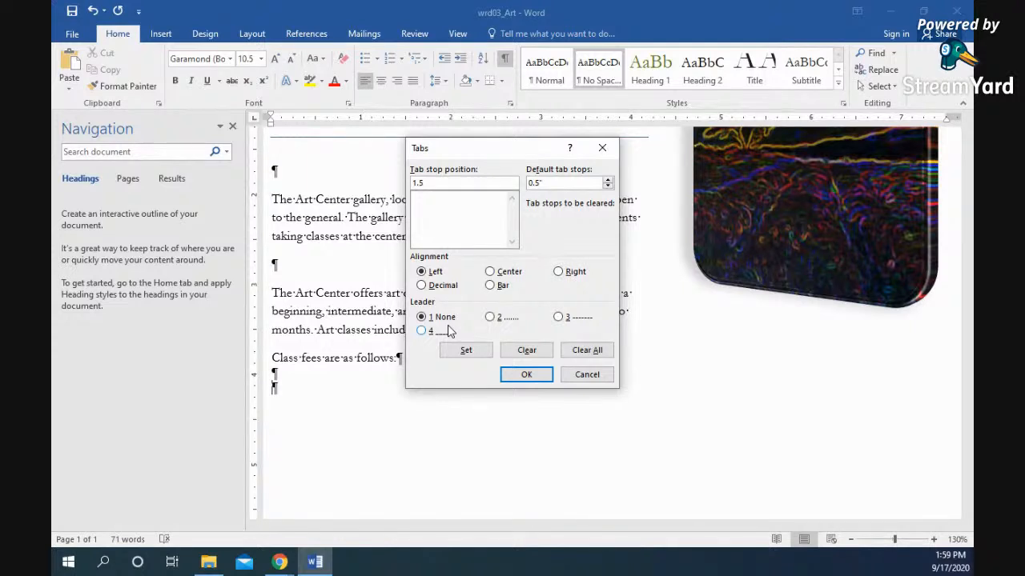
click(468, 355)
text(3.5)
click(490, 317)
click(469, 350)
Step: Add a right-aligned tab stop at 6" with a dotted leader and apply the tab settings
text(6)
click(559, 273)
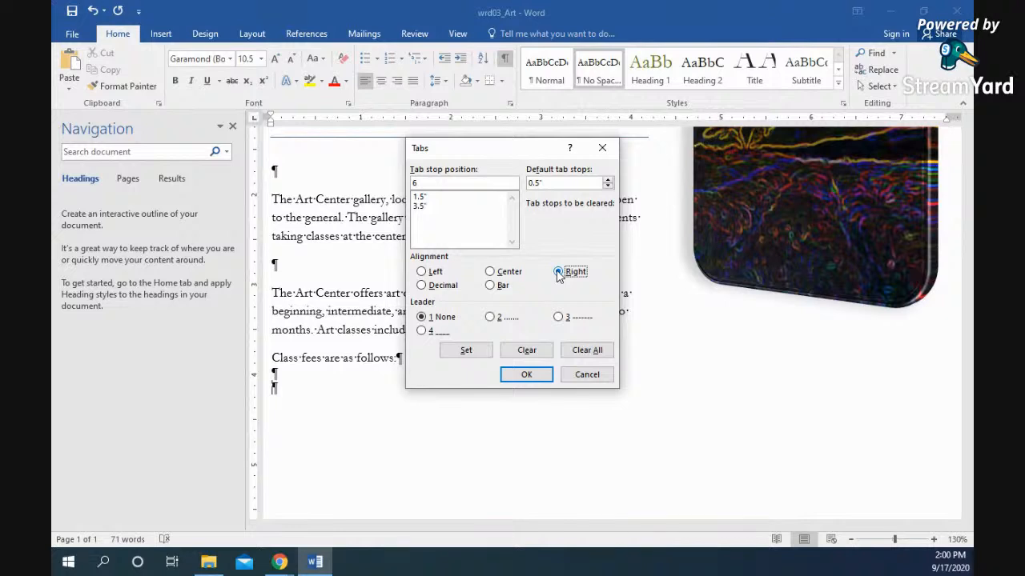
click(491, 317)
click(478, 353)
click(540, 377)
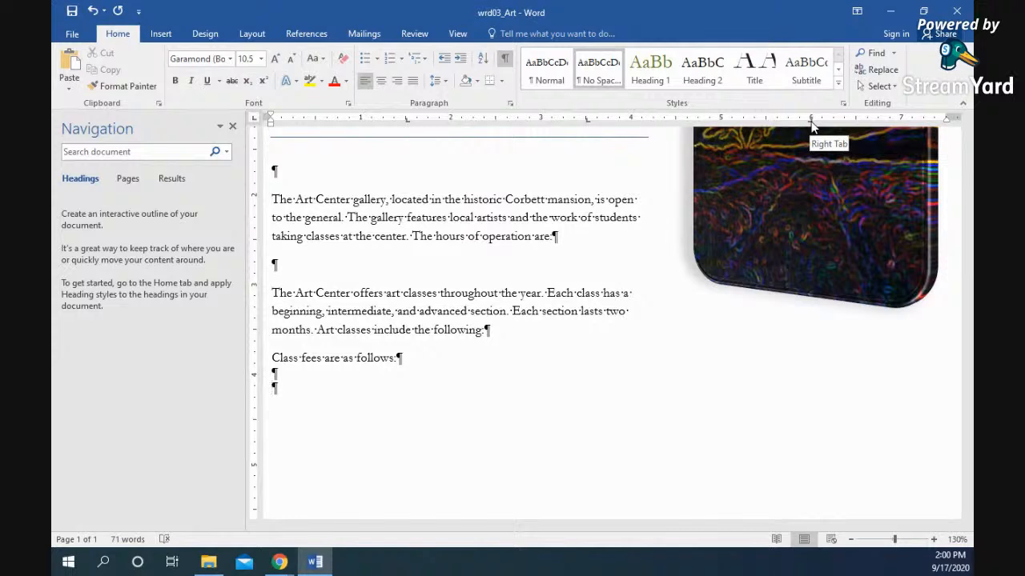
Step: Insert a tab in the last empty line and another in the empty line below the hours of operation sentence
click(280, 390)
key(Tab)
click(293, 268)
key(Tab)
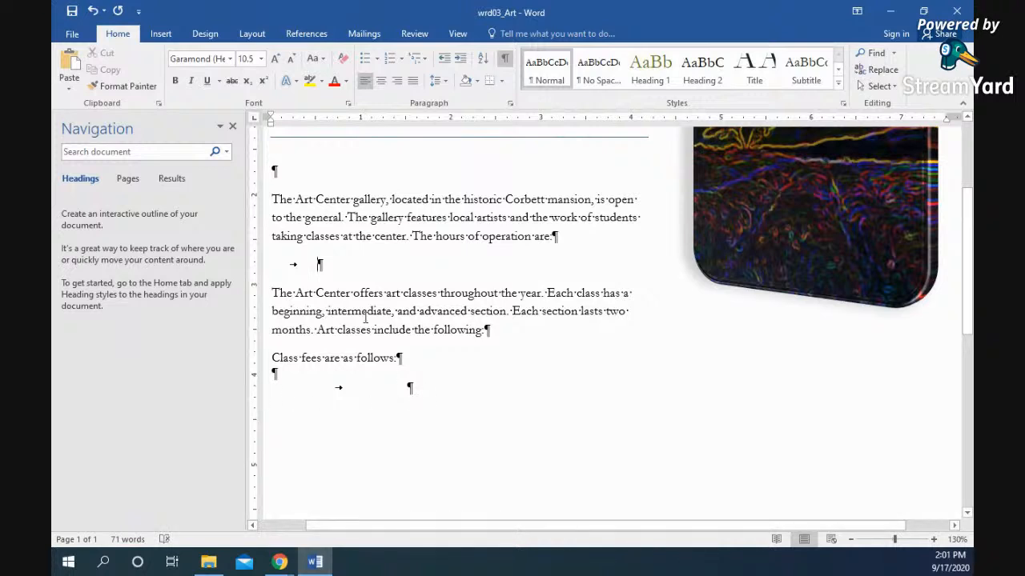
Step: Fill the tabbed line below the class fees sentence with "Intro to Art", "2 Credits" and "$129" at successive tab stops
click(429, 396)
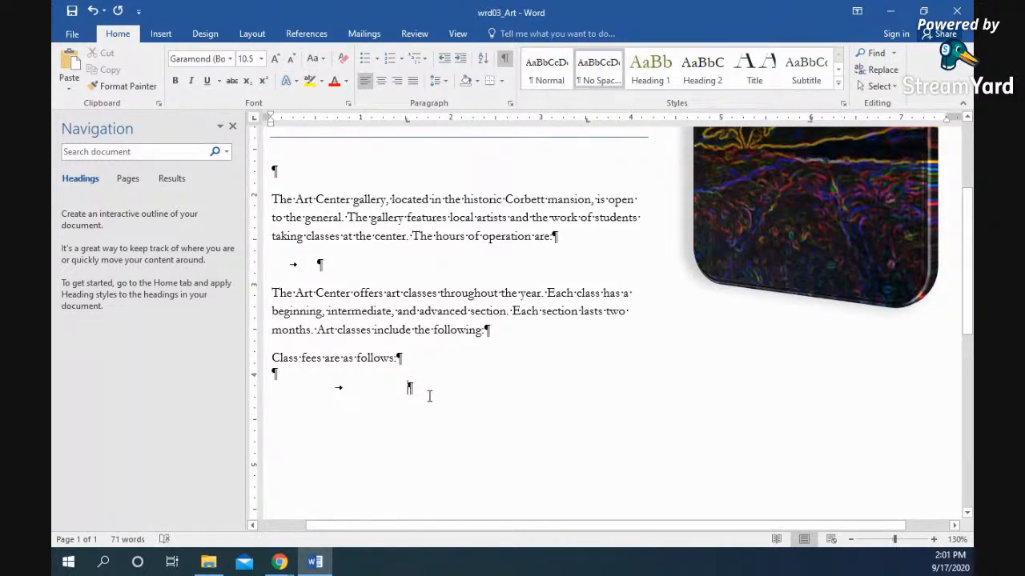
text(Intr)
text(o to Art)
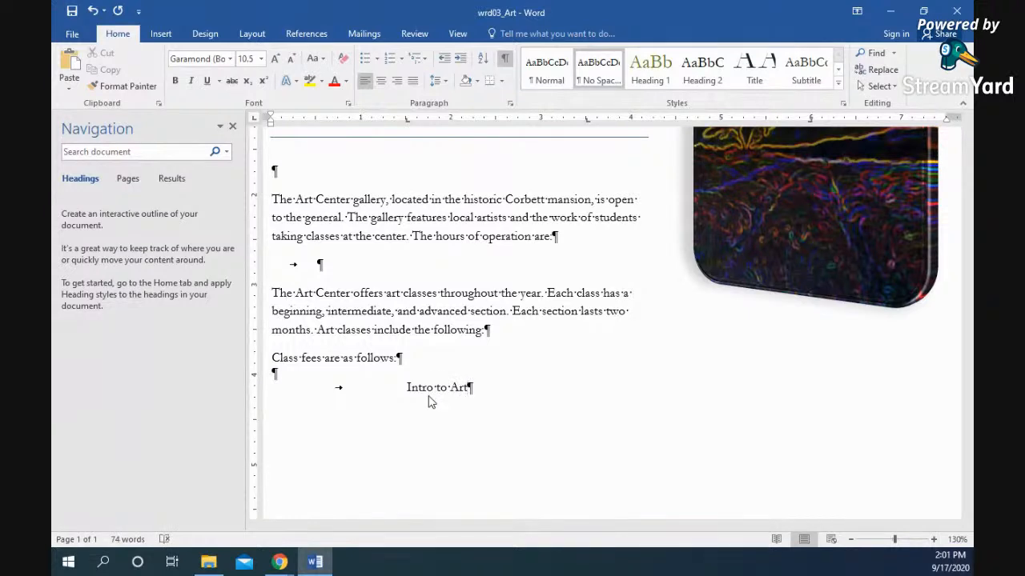
key(Tab)
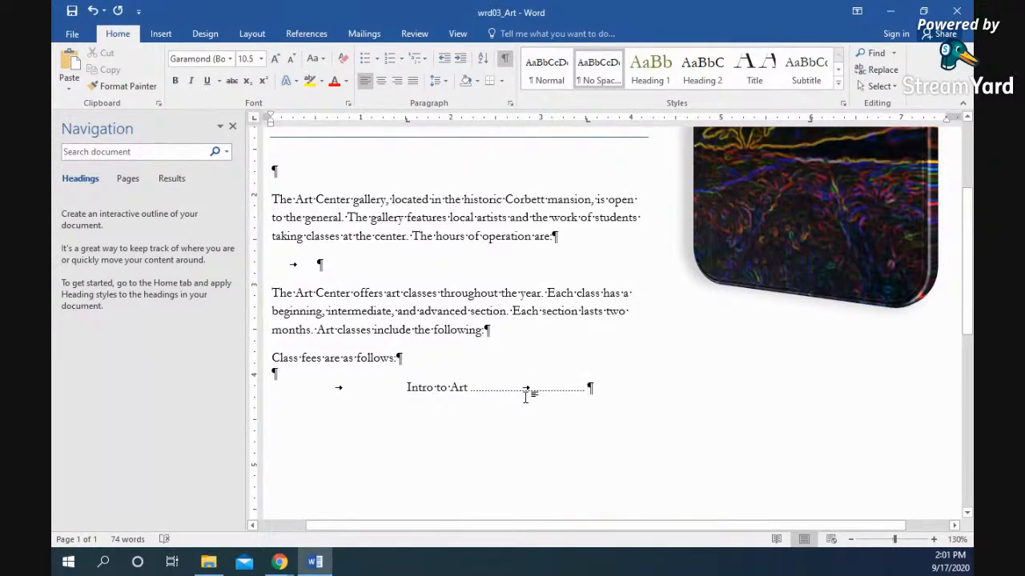
text(2 Credits)
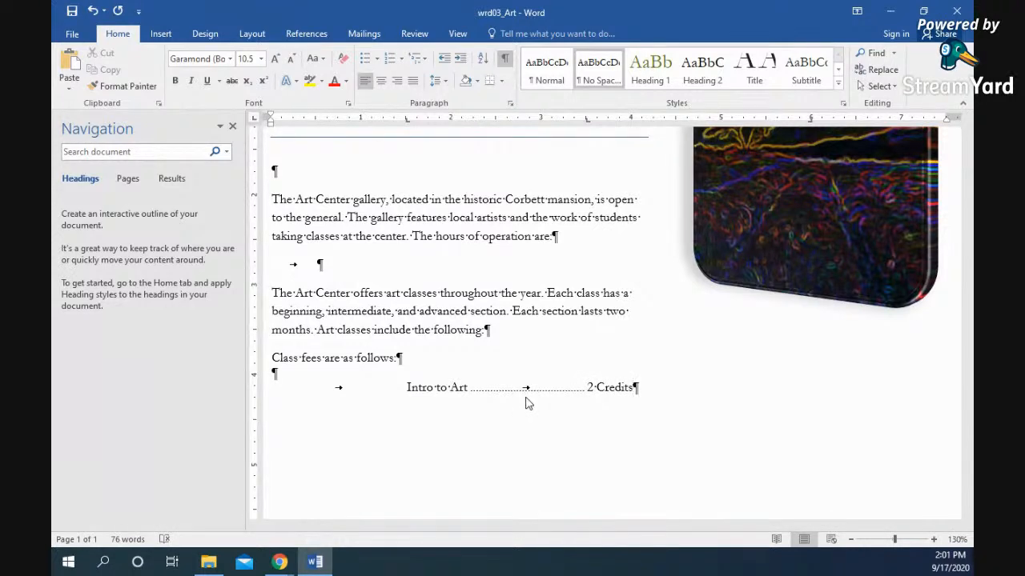
key(Tab)
text($)
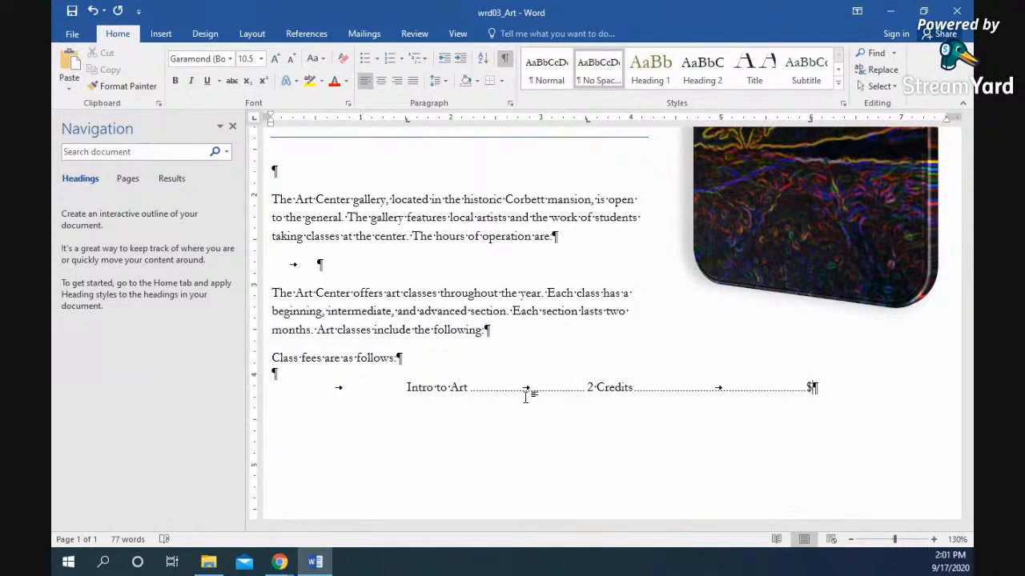
text(129)
Step: Add a second tabbed fee line with "Advanced Art", "3 Credits" and "$199"
key(Return)
key(Tab)
text(Advanced Art)
key(Tab)
text(3)
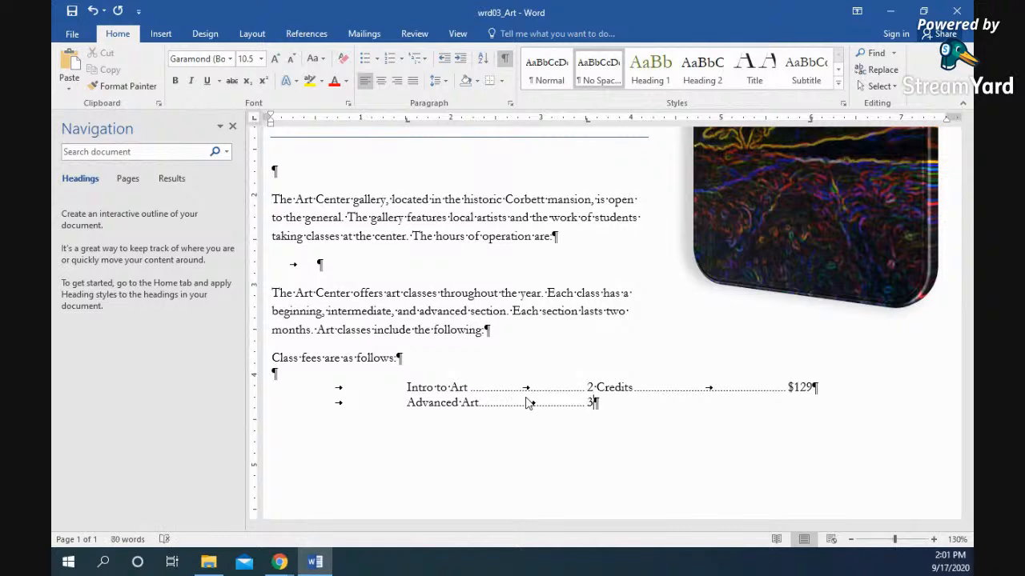
text( Credits)
key(Tab)
text($)
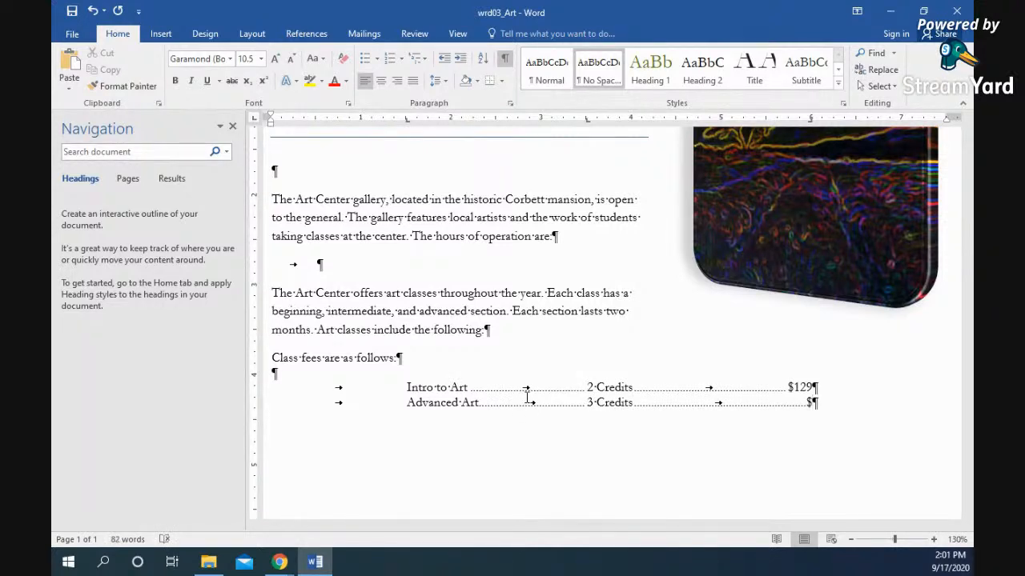
text(199)
Step: Try a manually typed row of periods below the fee list to compare it with the dotted leaders
key(Return)
key(Return)
text(......................................)
click(934, 540)
click(933, 540)
click(934, 539)
click(934, 540)
click(933, 540)
click(934, 539)
click(933, 539)
click(933, 539)
click(933, 540)
click(934, 539)
click(933, 540)
click(933, 539)
click(934, 540)
scroll(509, 452, down, 1)
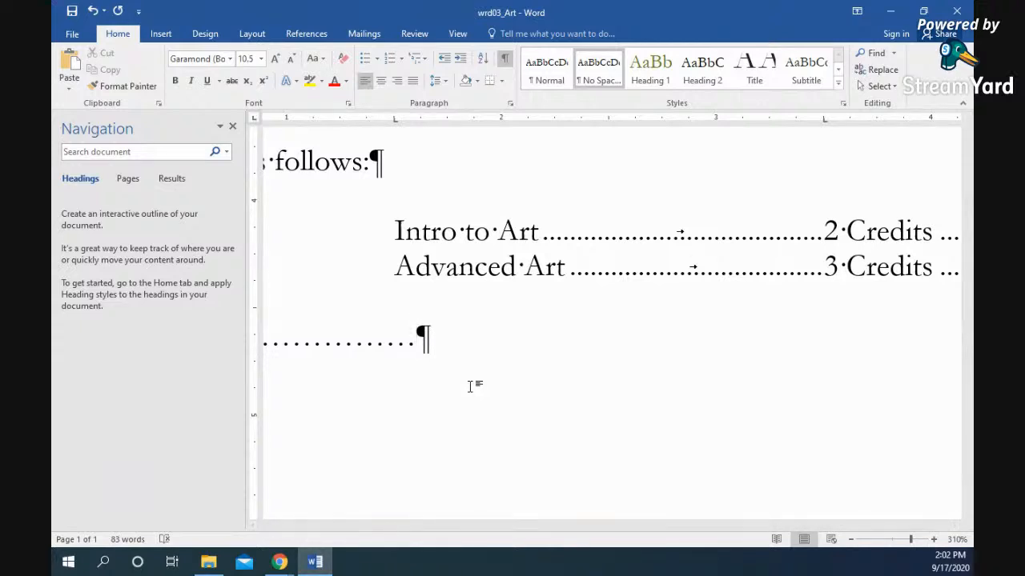
text(...)
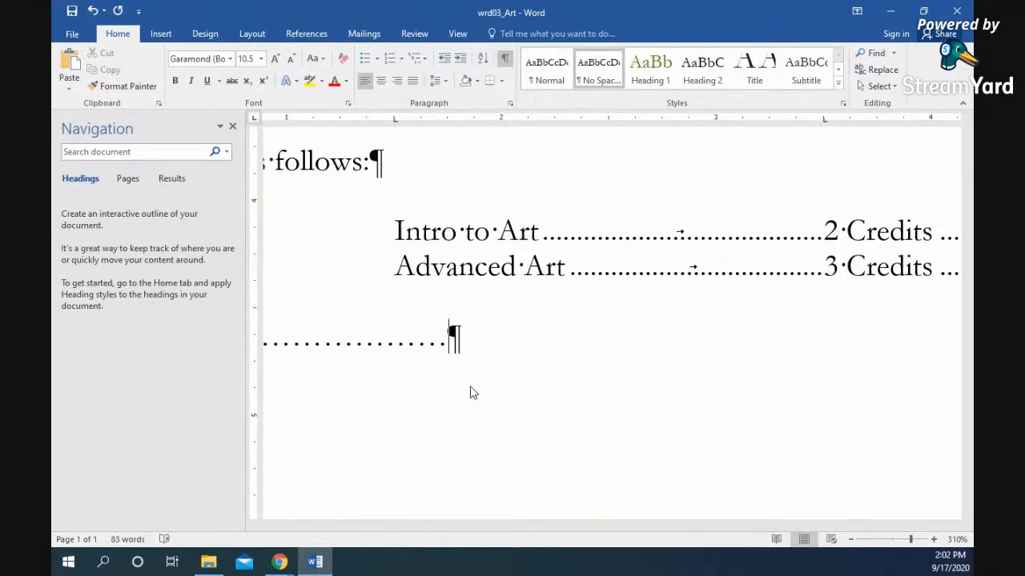
text(...)
Step: Delete the row of typed periods below the fee list and complete the Advanced Art fee as "$199"
key(BackSpace)
key(BackSpace)
key(BackSpace)
key(BackSpace)
key(BackSpace)
key(BackSpace)
key(BackSpace)
key(BackSpace)
key(BackSpace)
key(BackSpace)
key(BackSpace)
key(BackSpace)
key(BackSpace)
key(BackSpace)
key(BackSpace)
key(BackSpace)
key(BackSpace)
key(BackSpace)
key(BackSpace)
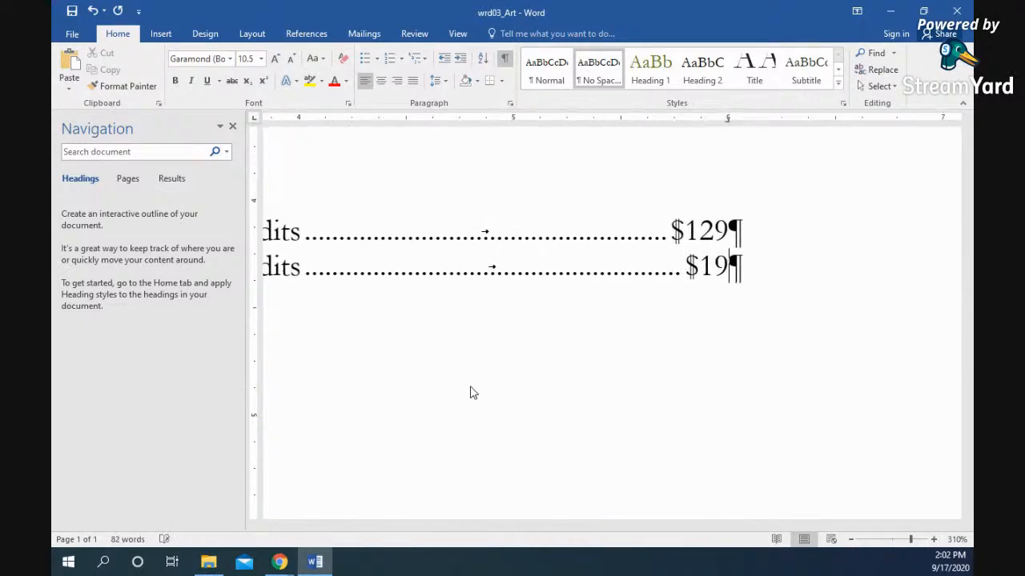
text(9)
key(ctrl+End)
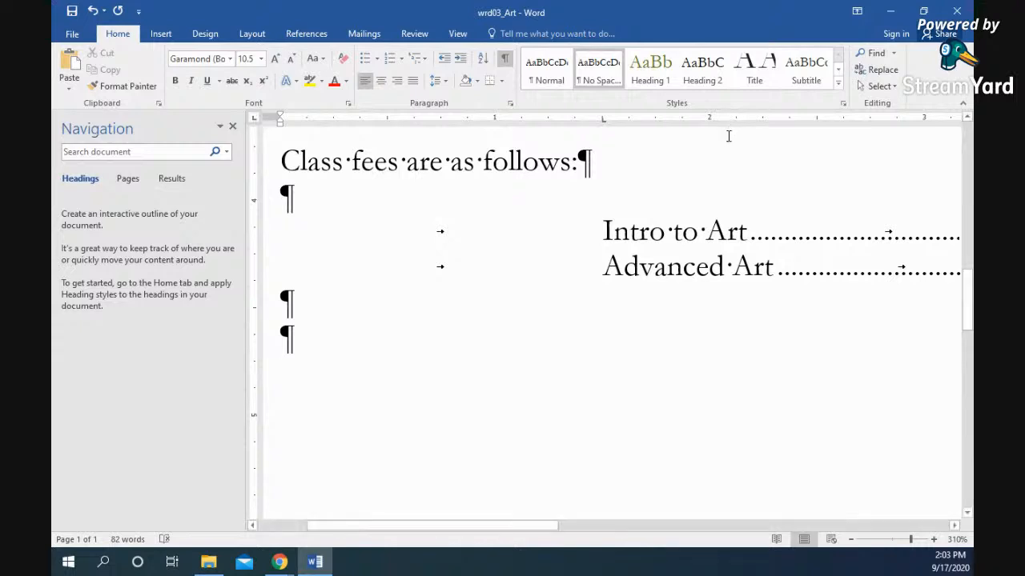
Step: Remove the 1.5", 3.5" and 6" tab stops from the last empty line below the fee list
click(851, 539)
click(851, 540)
click(851, 539)
click(851, 539)
click(851, 539)
click(851, 539)
click(851, 540)
click(851, 539)
click(851, 540)
click(851, 539)
click(851, 539)
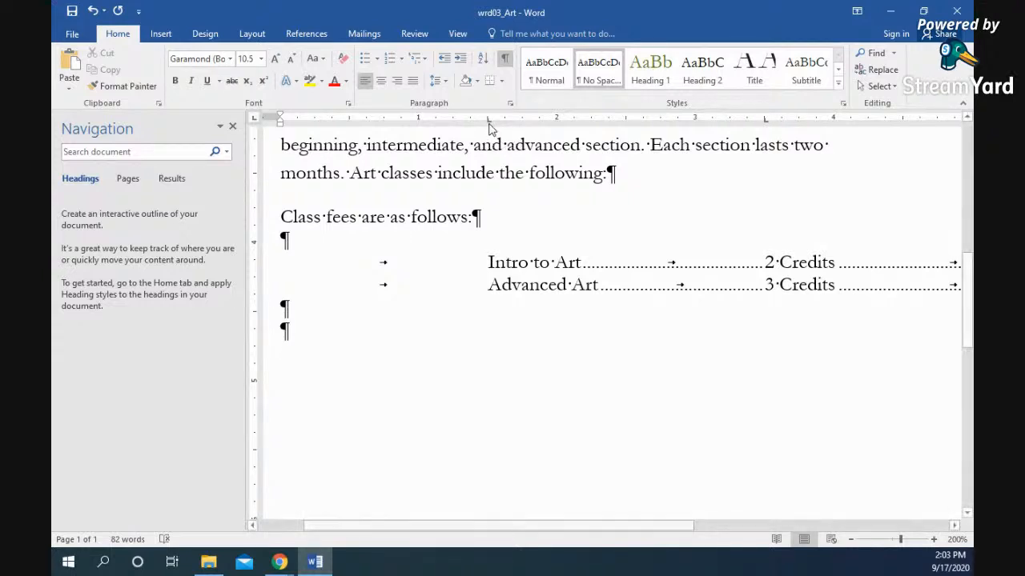
click(489, 125)
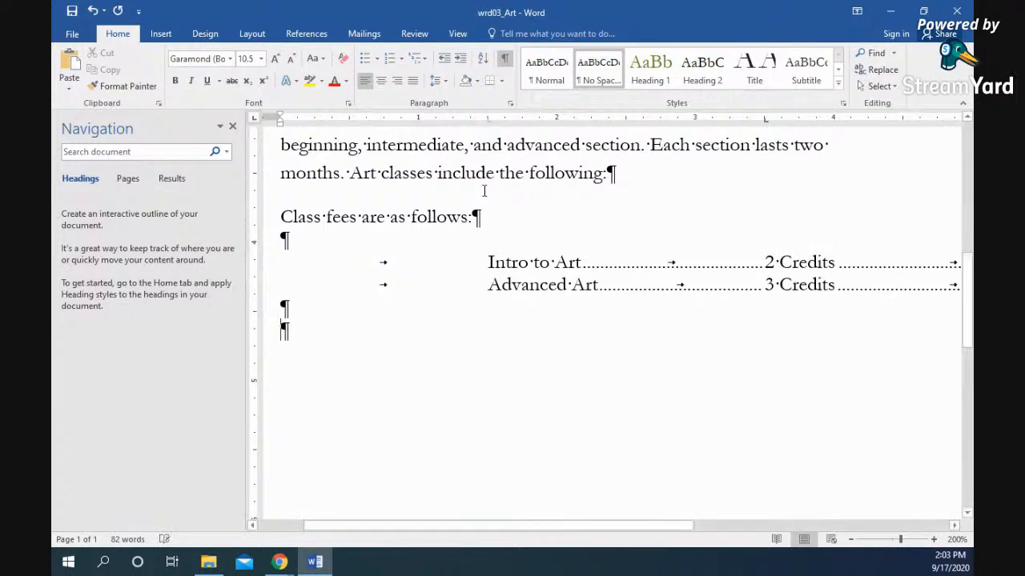
click(764, 125)
drag(572, 526, 735, 531)
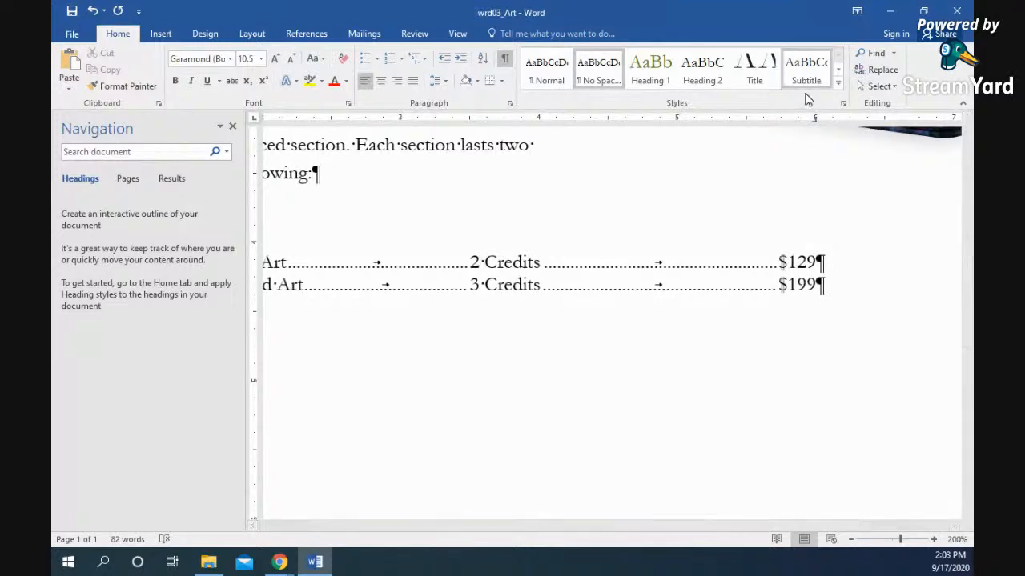
click(816, 122)
drag(514, 532, 505, 528)
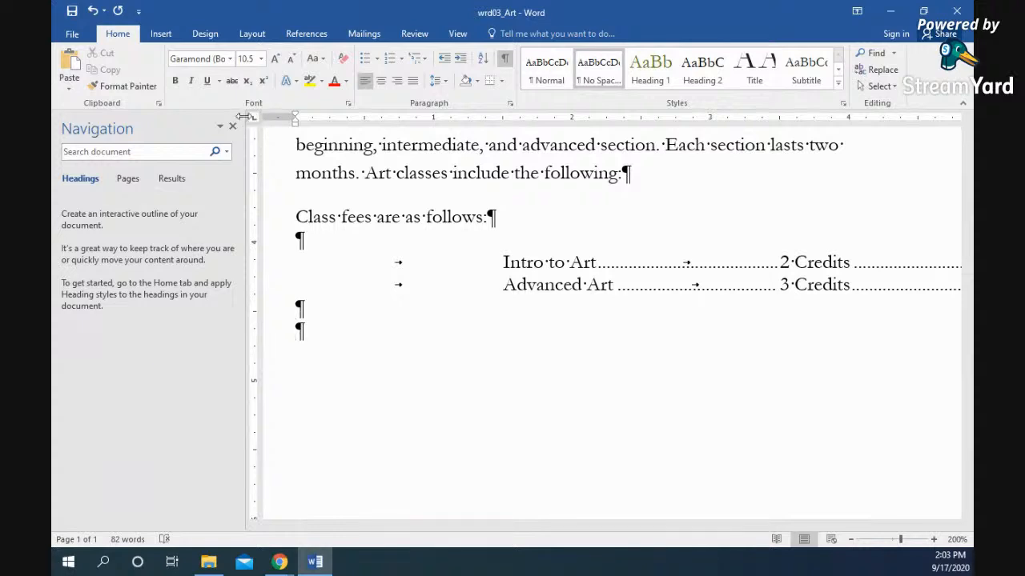
Step: Set a left tab stop at about 0.75" and a decimal tab stop at about 2.5" for the last empty line
click(458, 34)
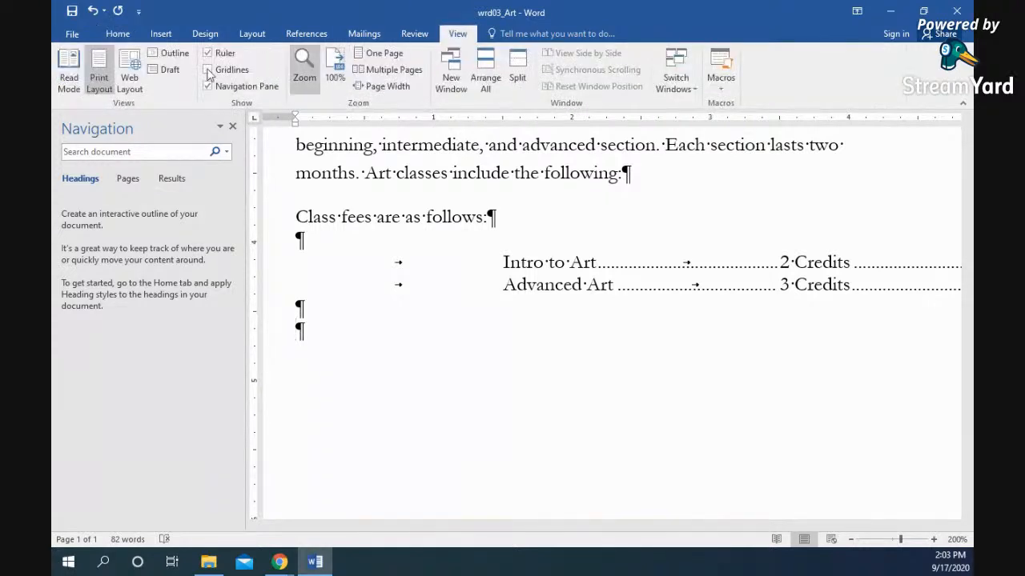
click(118, 34)
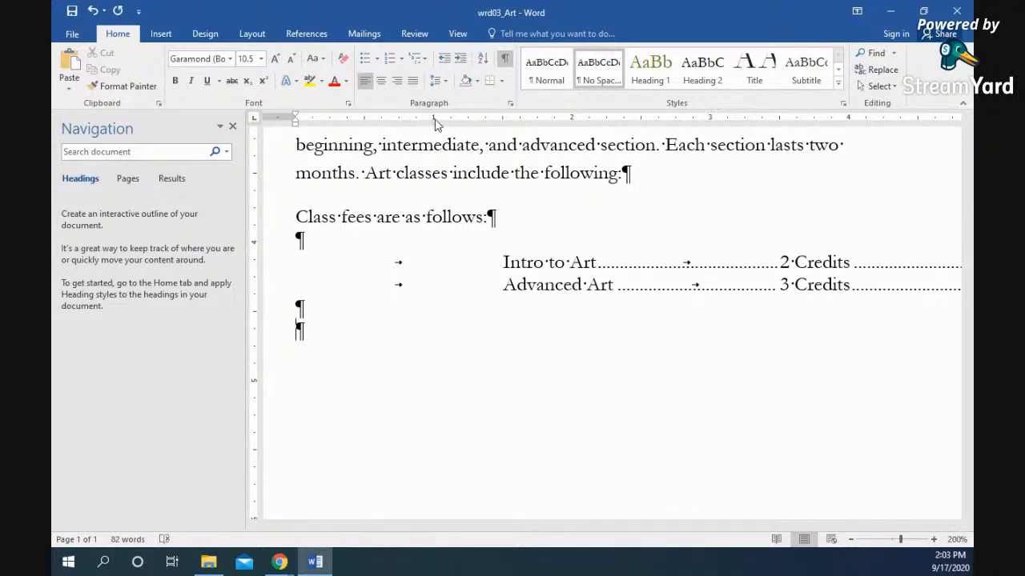
click(399, 120)
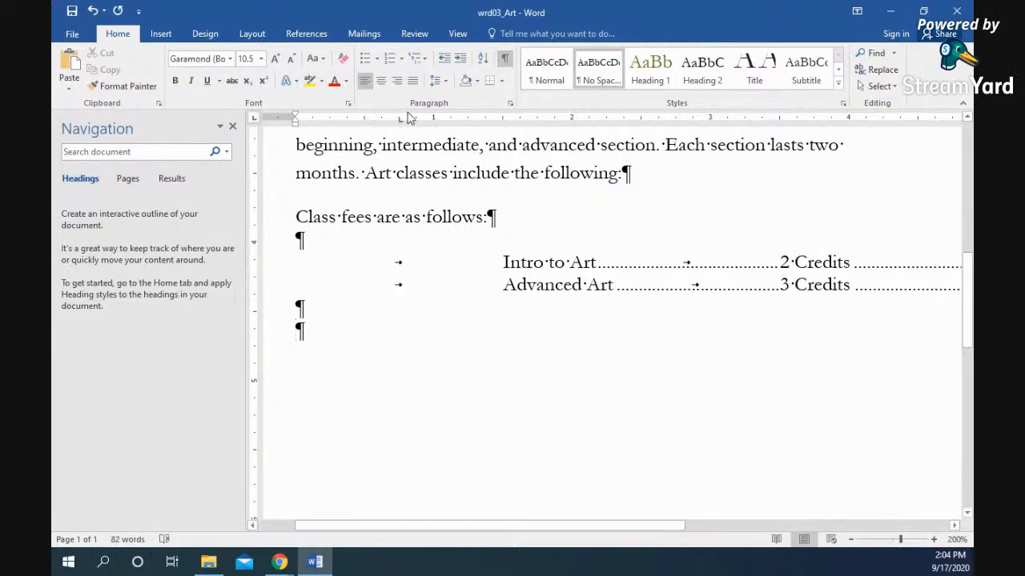
click(254, 119)
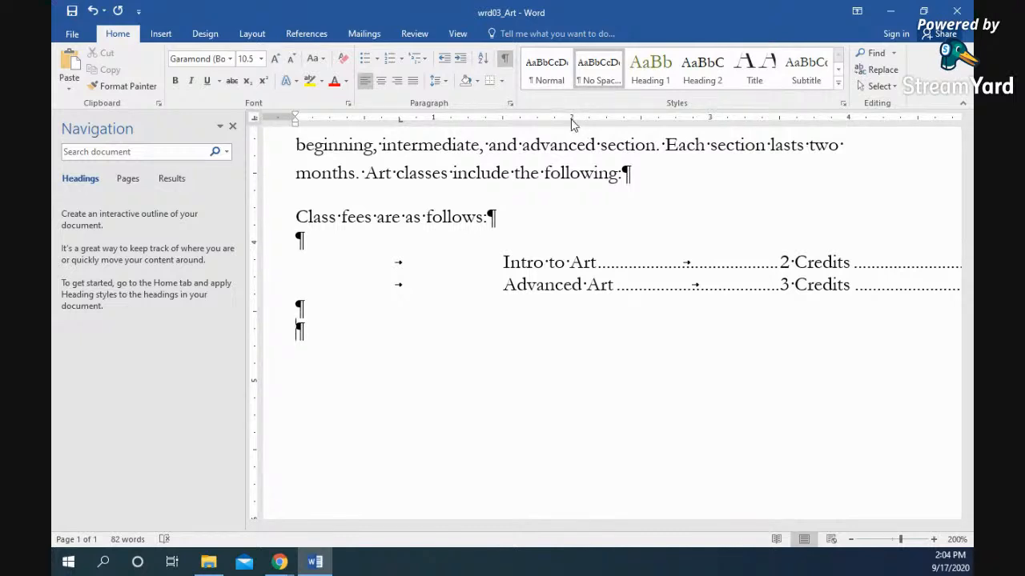
click(641, 122)
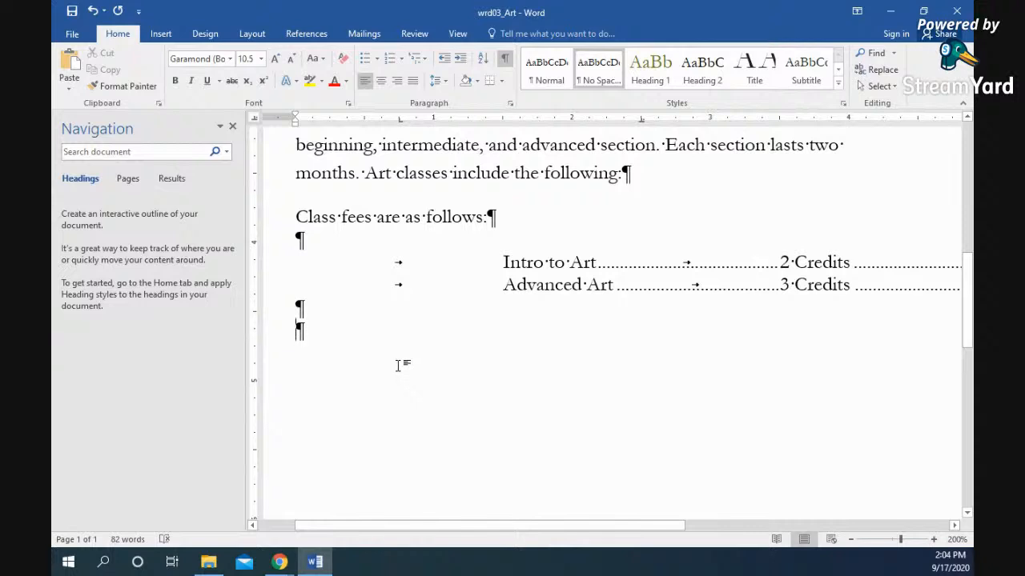
Step: Enter the line "Art Supplies to Purchase" and below it a tabbed line with "Paints" and "$12.99"
text(Ar)
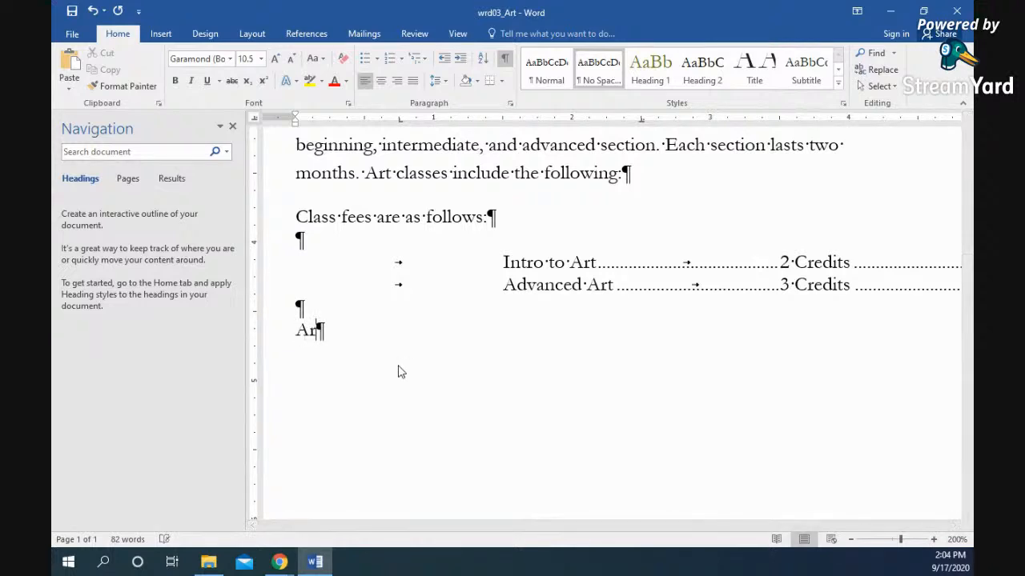
text(t Supplies )
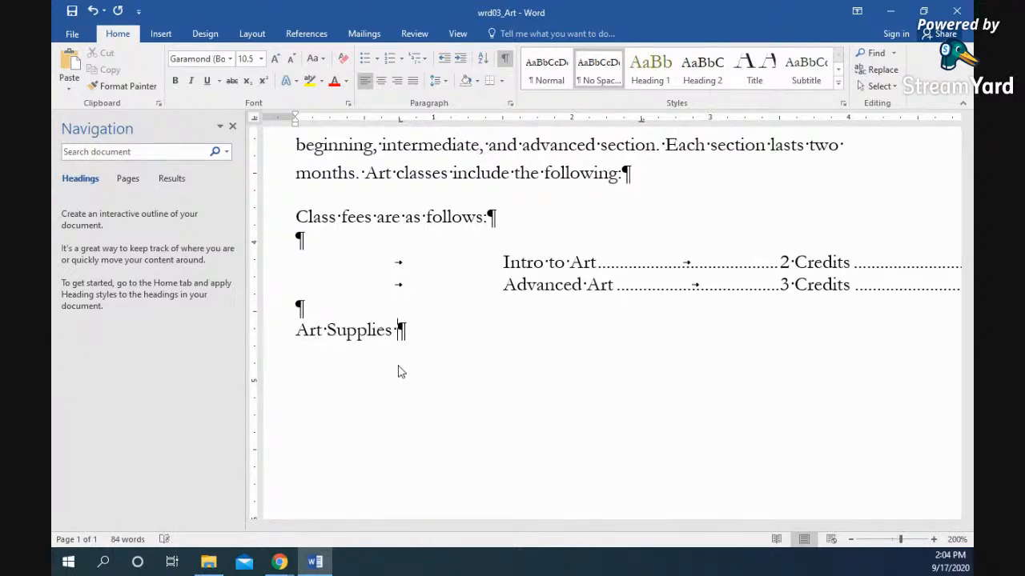
text(to Purchase)
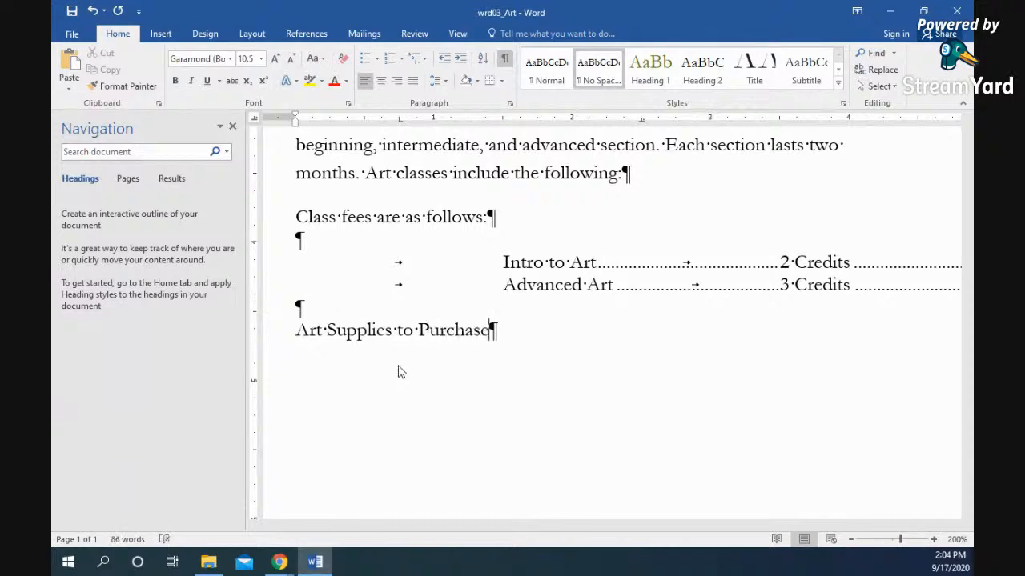
key(Return)
key(Tab)
text(Paints)
key(Tab)
text($12.99)
Step: Add tabbed supply lines for "Brushes" at "$19.99" and "Dirty Clothes" at "$1.75"
key(Return)
key(Tab)
text(Brushes)
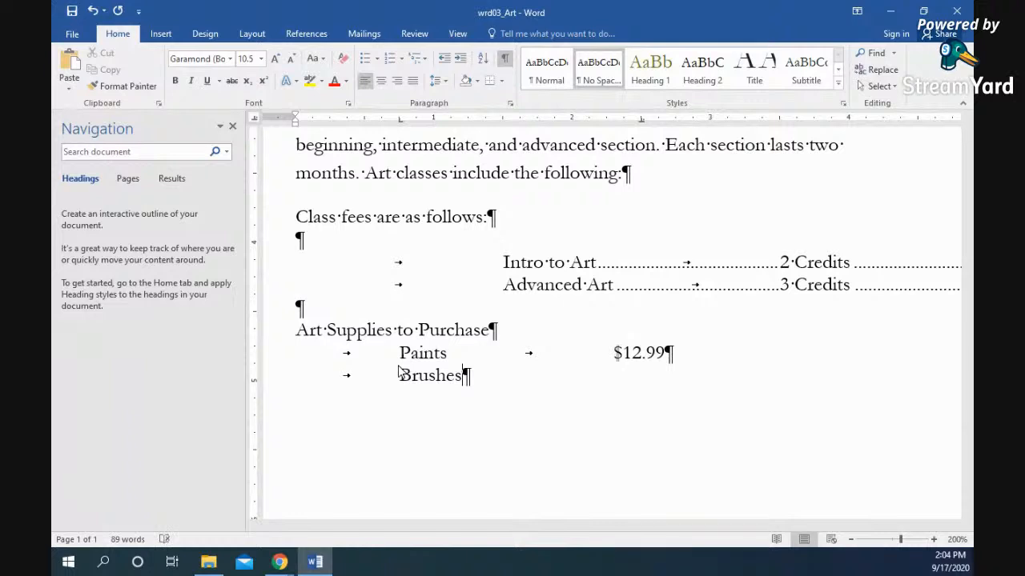
key(Tab)
text($19.99)
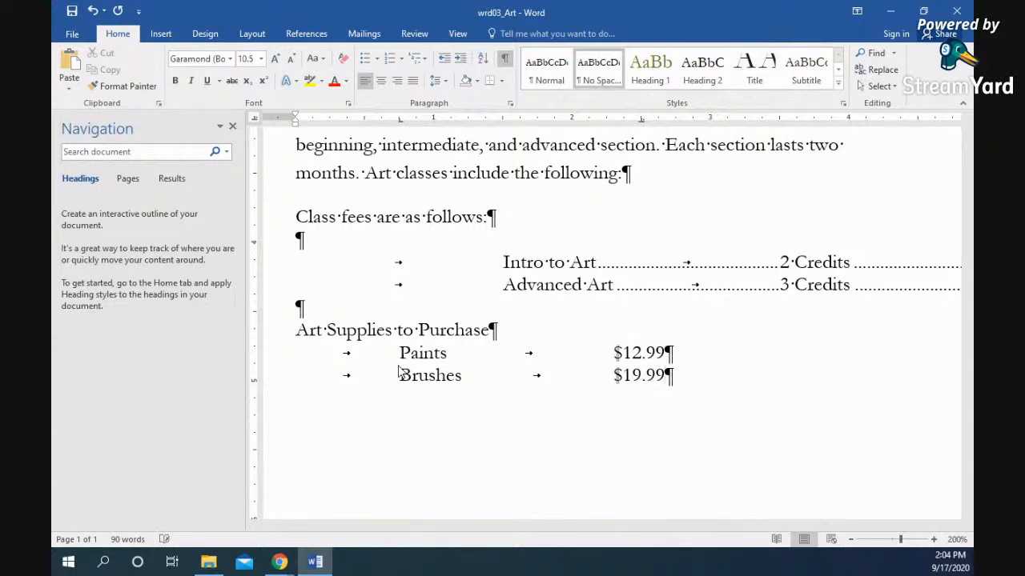
key(Return)
key(Tab)
text(Dirty Clothes)
key(Tab)
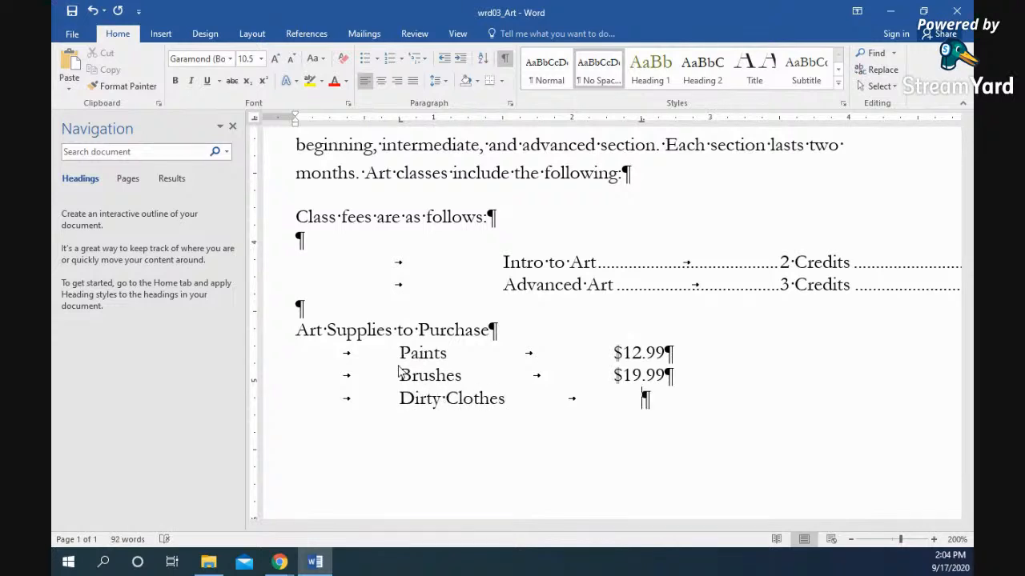
text($1.75)
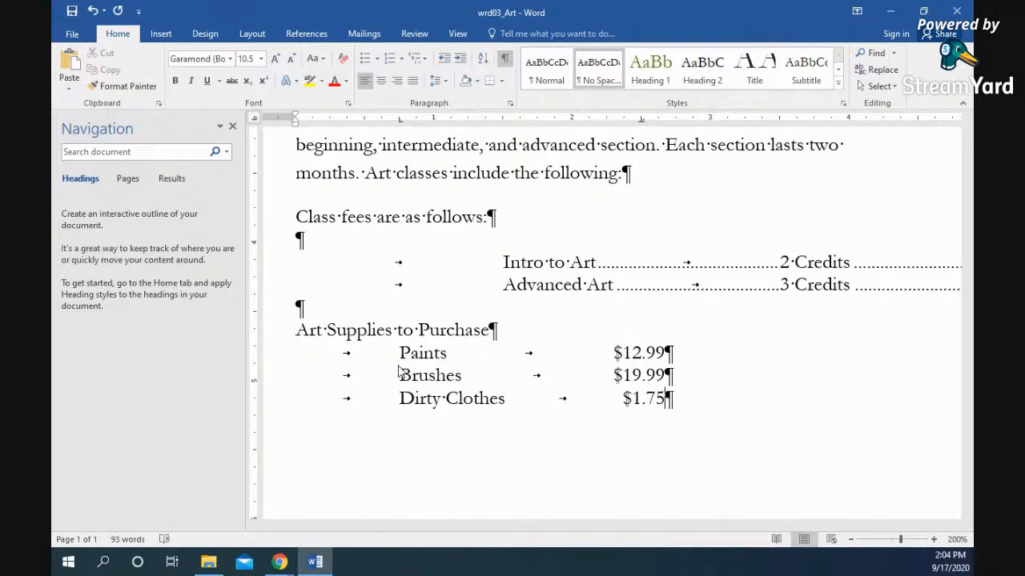
Step: Add a tabbed "Crayons" line priced at "$9.99" and replace the price with "$.13"
key(Return)
key(Tab)
text(Crayons)
key(Tab)
text($9.99)
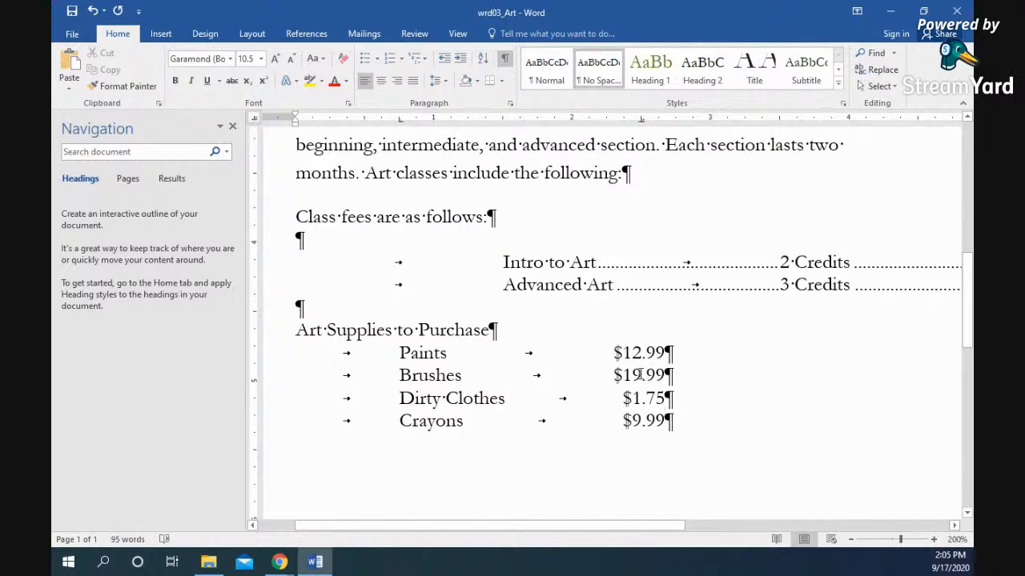
key(BackSpace)
key(BackSpace)
key(BackSpace)
key(BackSpace)
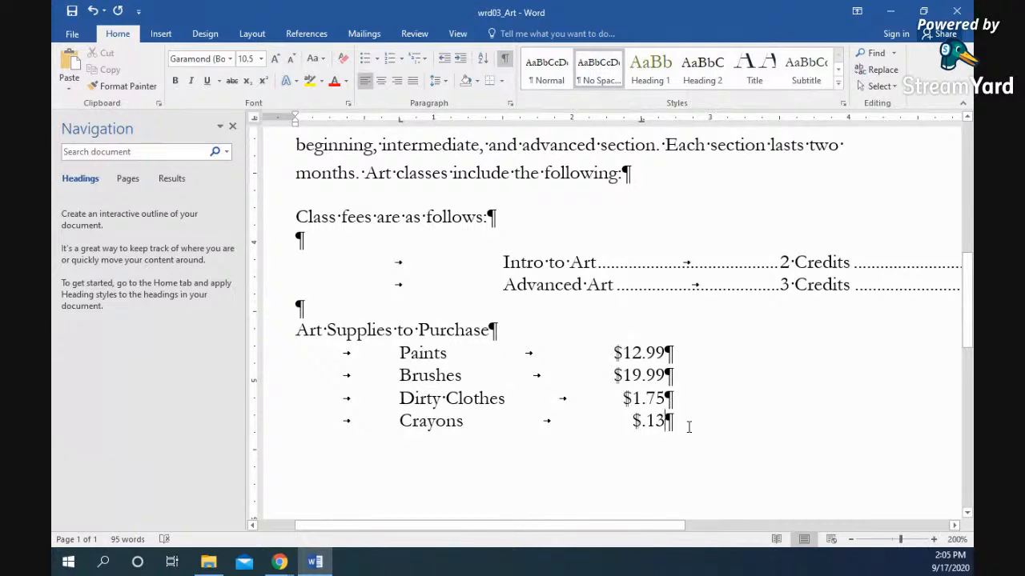
Step: Try to convert the four tabbed supply lines into a two-column table with text separated at tabs
drag(677, 421, 334, 360)
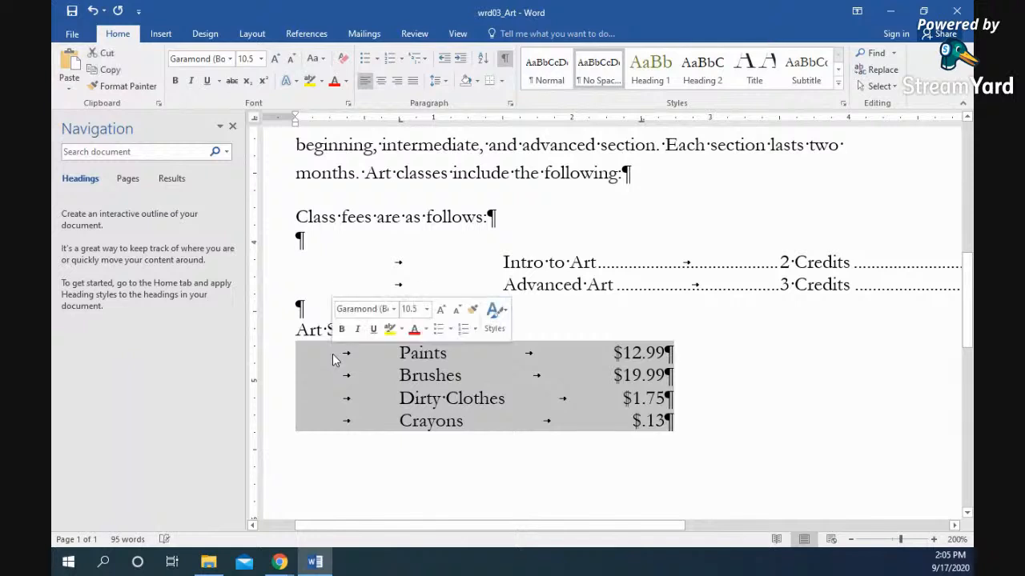
click(161, 34)
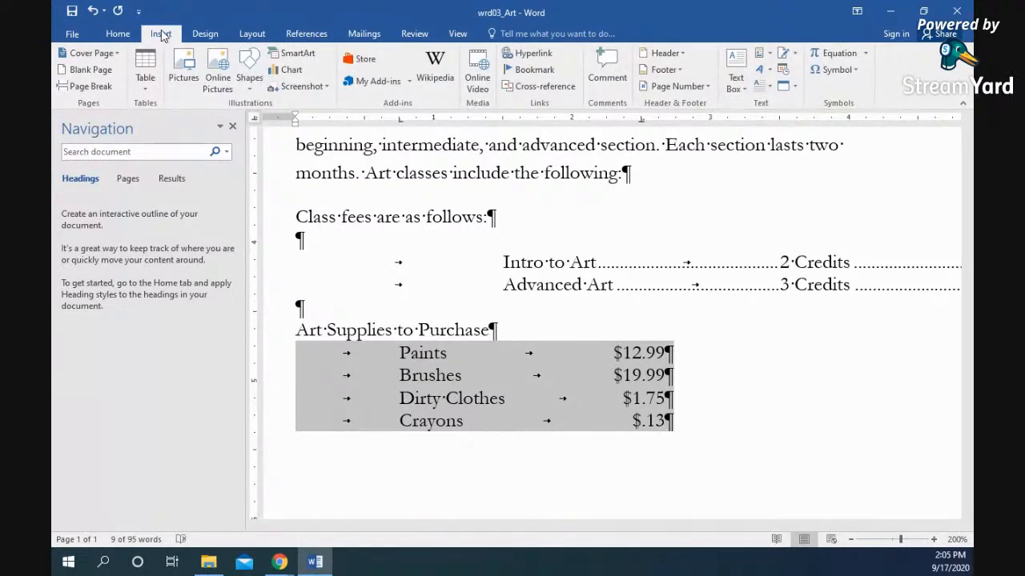
click(143, 88)
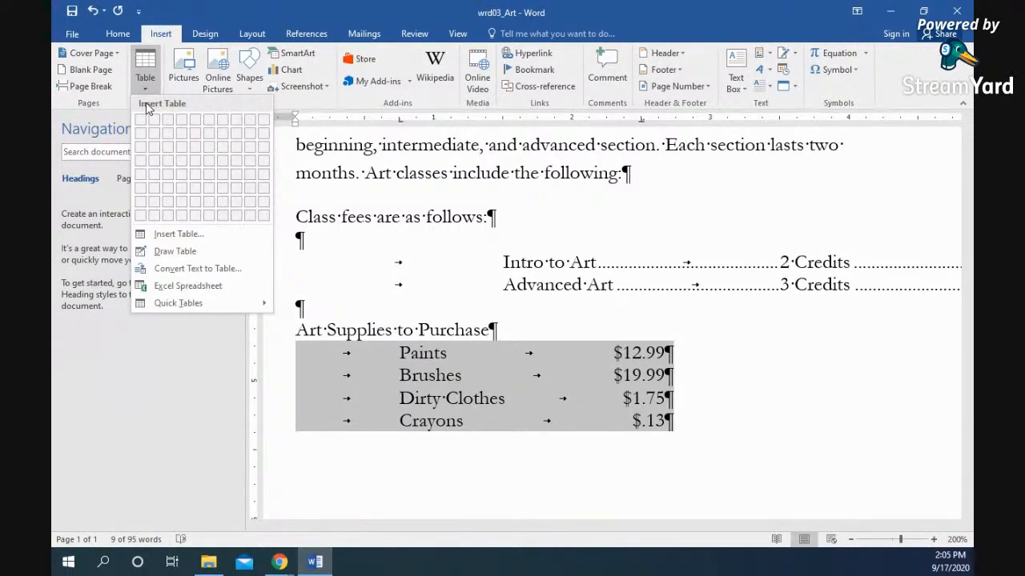
click(191, 271)
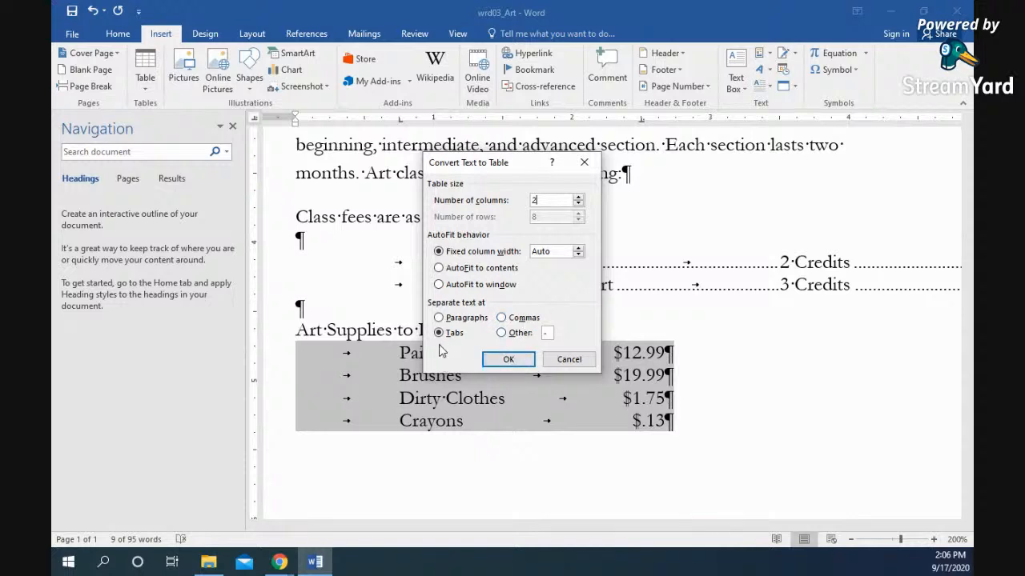
click(509, 360)
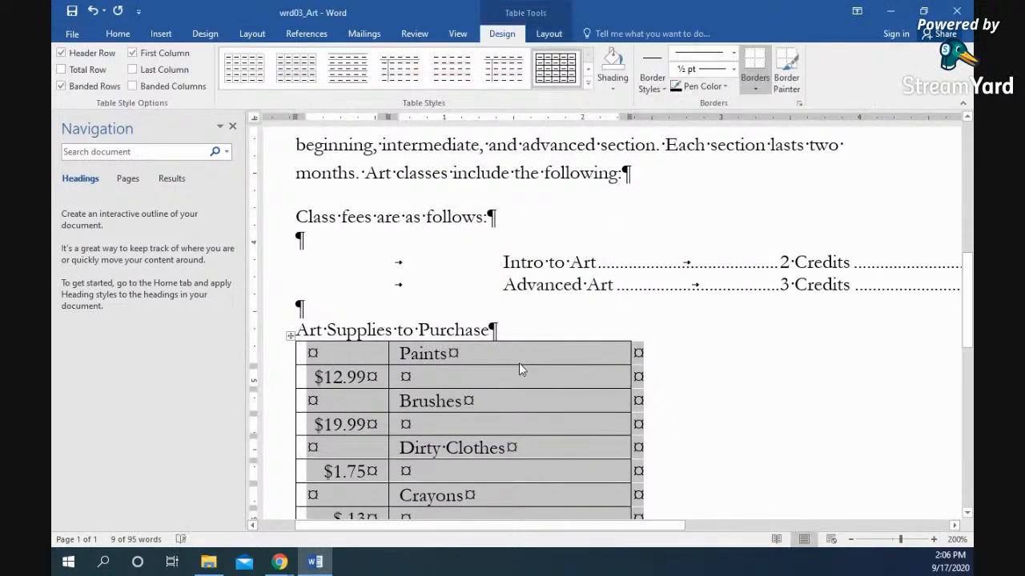
scroll(519, 365, down, 4)
key(ctrl+z)
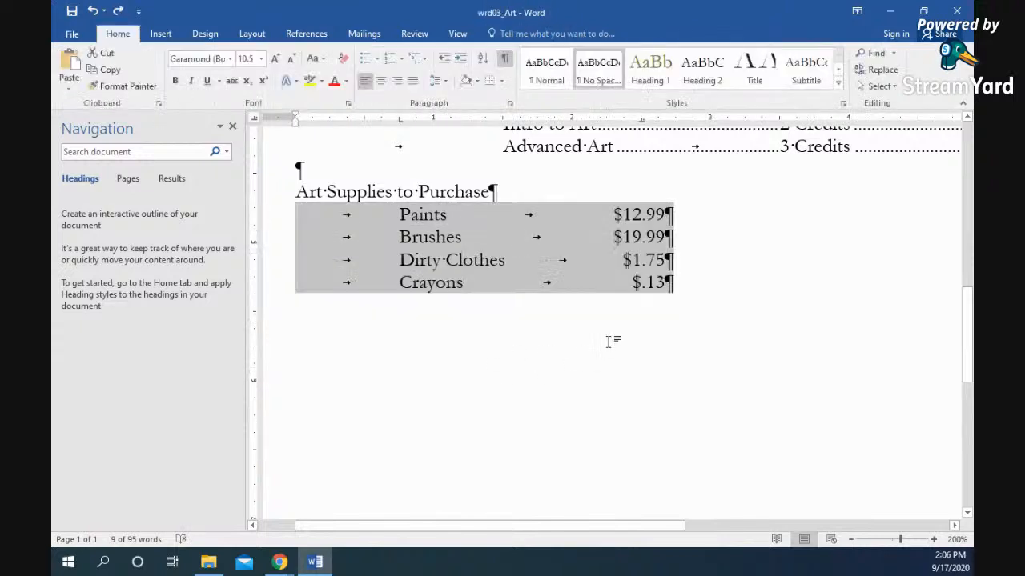
Step: Convert the selected supply lines into a three-column table with fixed column width and text separated at tabs
click(161, 32)
click(152, 64)
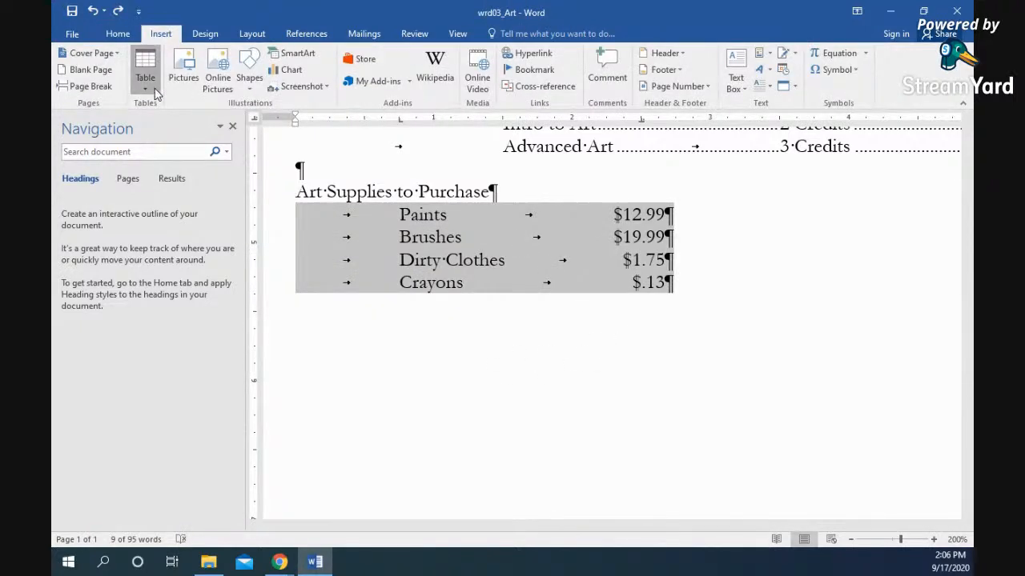
click(192, 273)
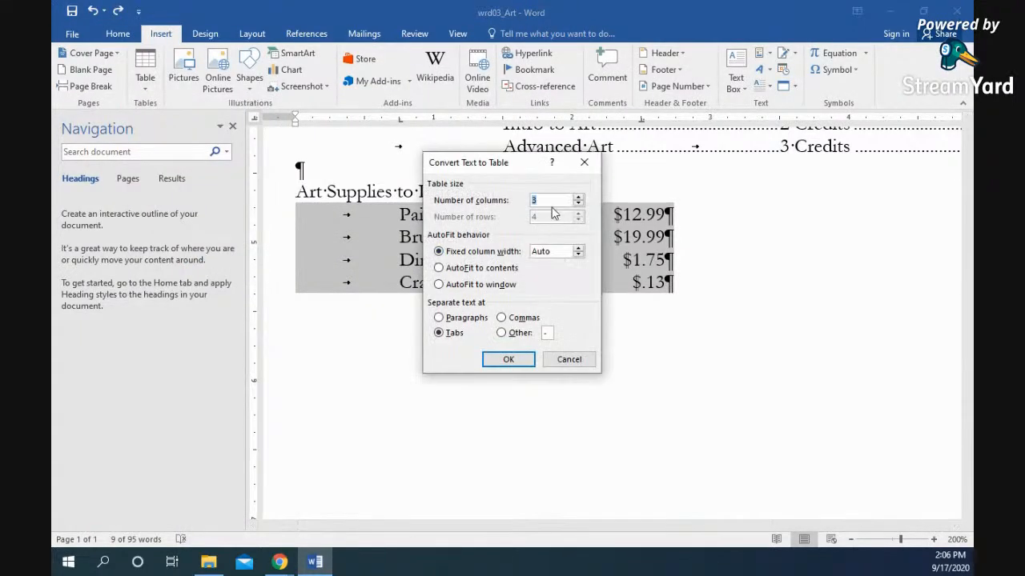
click(506, 360)
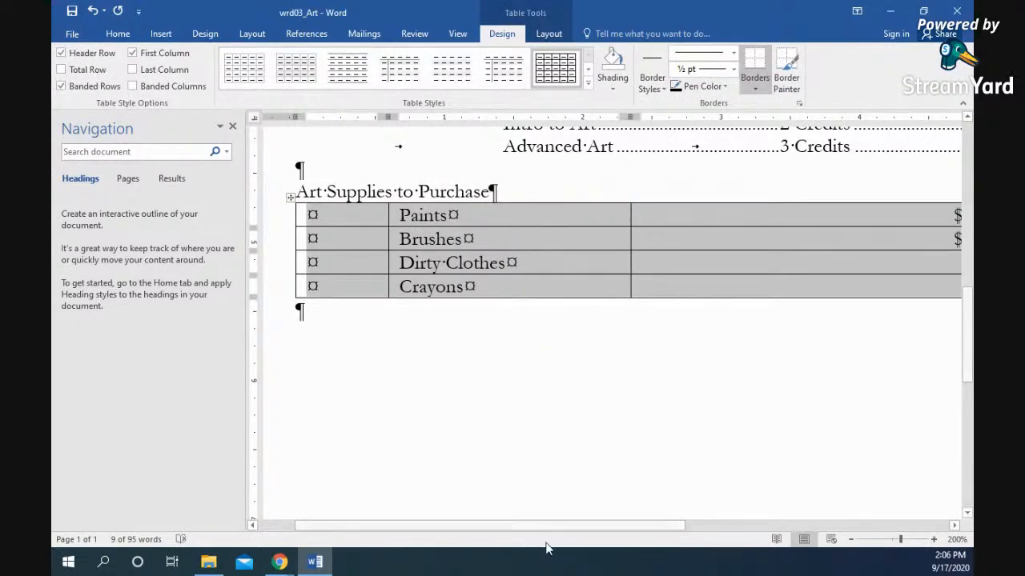
Step: Narrow the supplies table's price column so that its outer edge sits just past the prices
drag(553, 528, 899, 512)
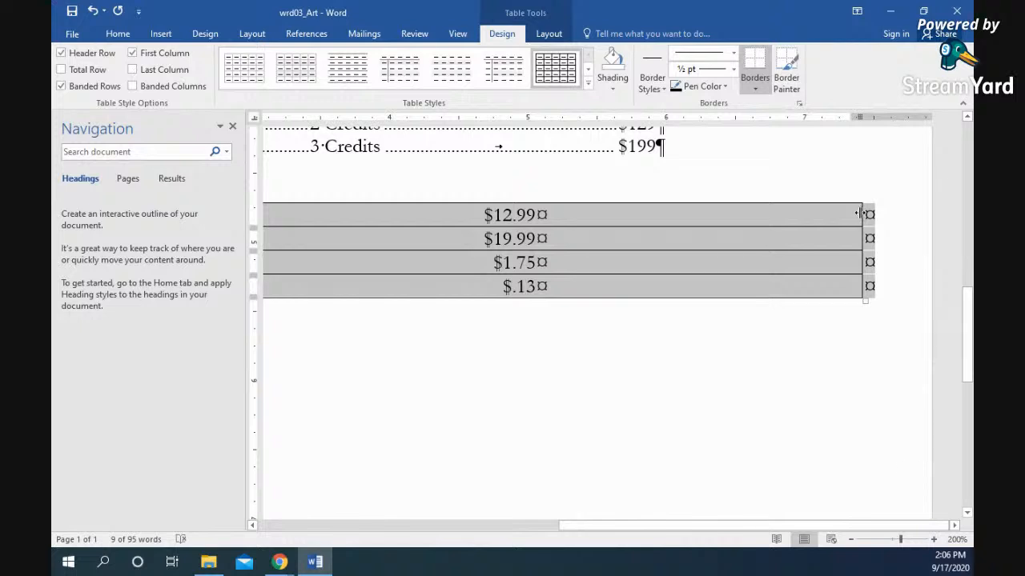
drag(859, 213, 552, 222)
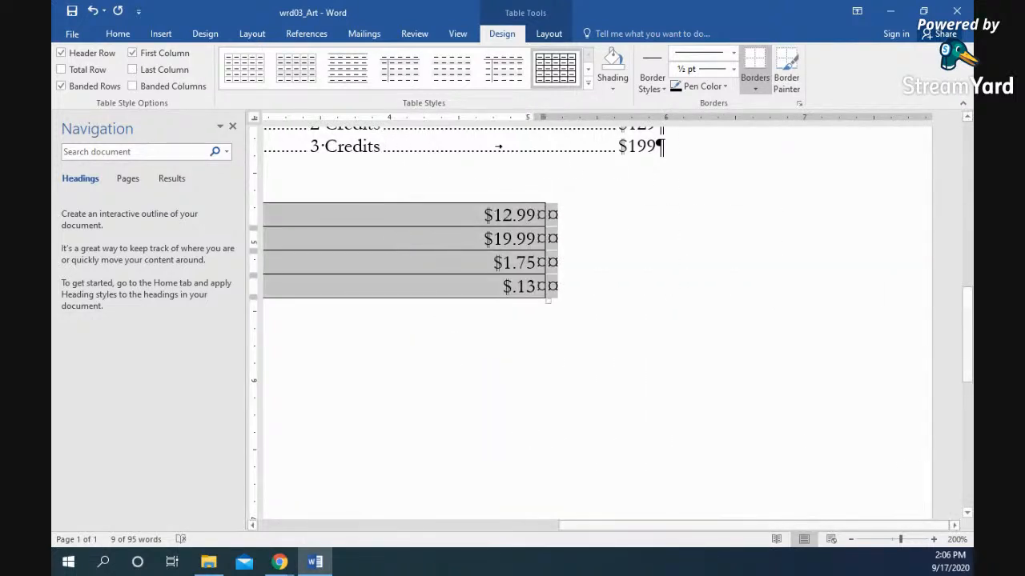
drag(642, 523, 465, 517)
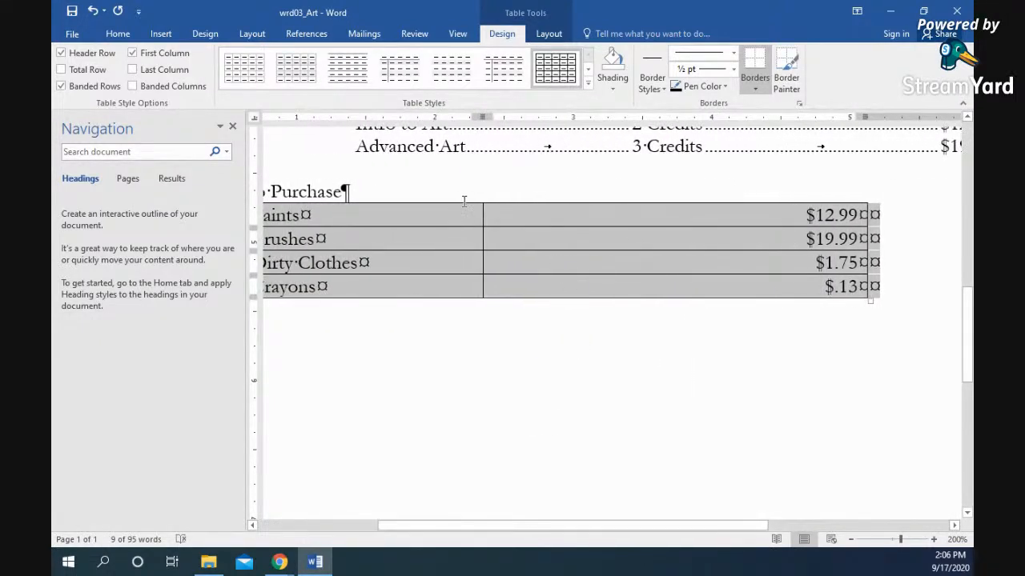
Step: Narrow the item name column of the supplies table by moving its border with the price column closer to the names
click(480, 217)
drag(482, 217, 529, 223)
key(ctrl+z)
click(523, 306)
drag(615, 214, 531, 237)
click(779, 202)
click(739, 220)
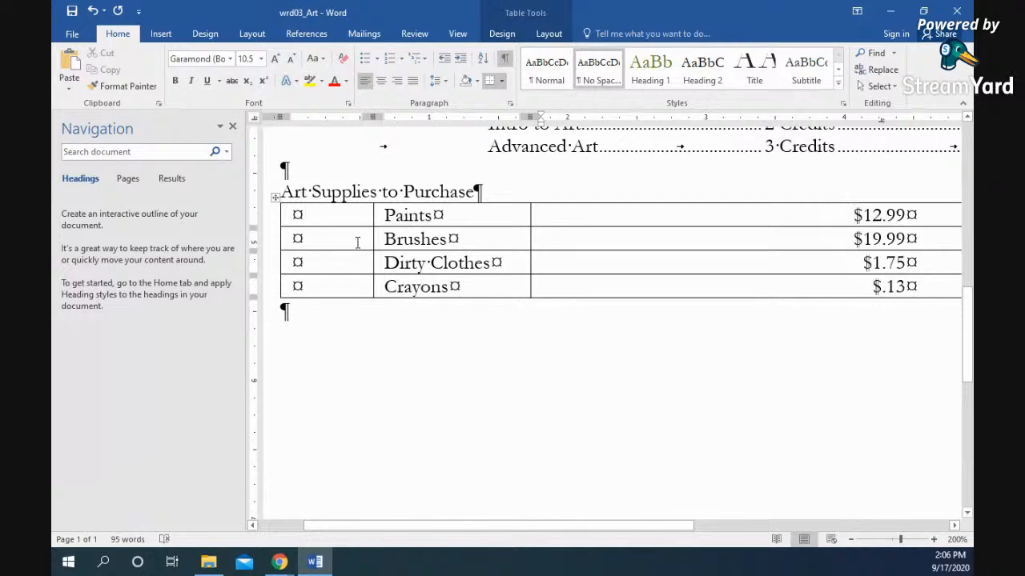
drag(602, 529, 654, 527)
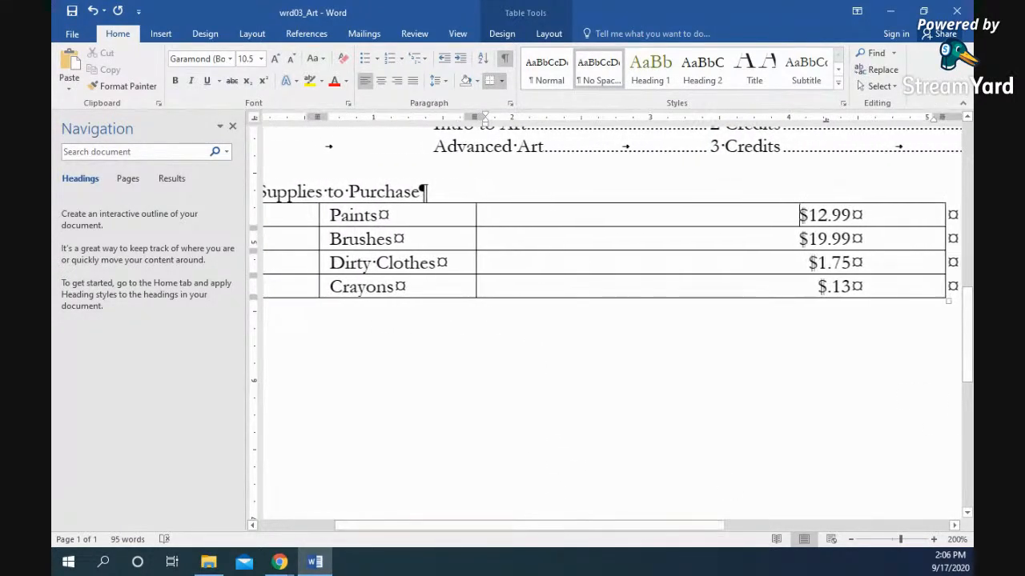
click(957, 304)
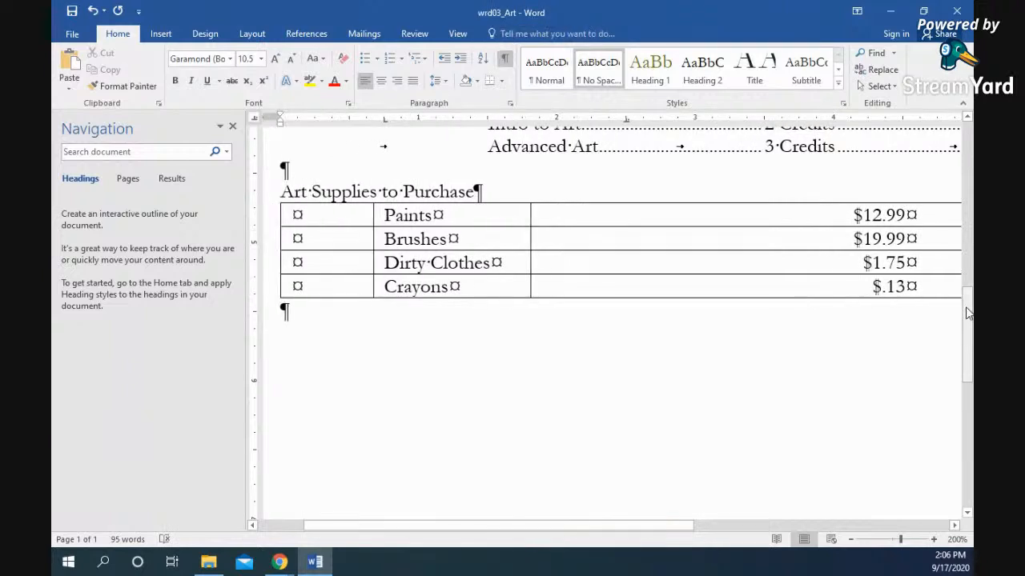
Step: Insert a table with three columns and four rows below the supplies table, separated from it by a blank paragraph
key(Return)
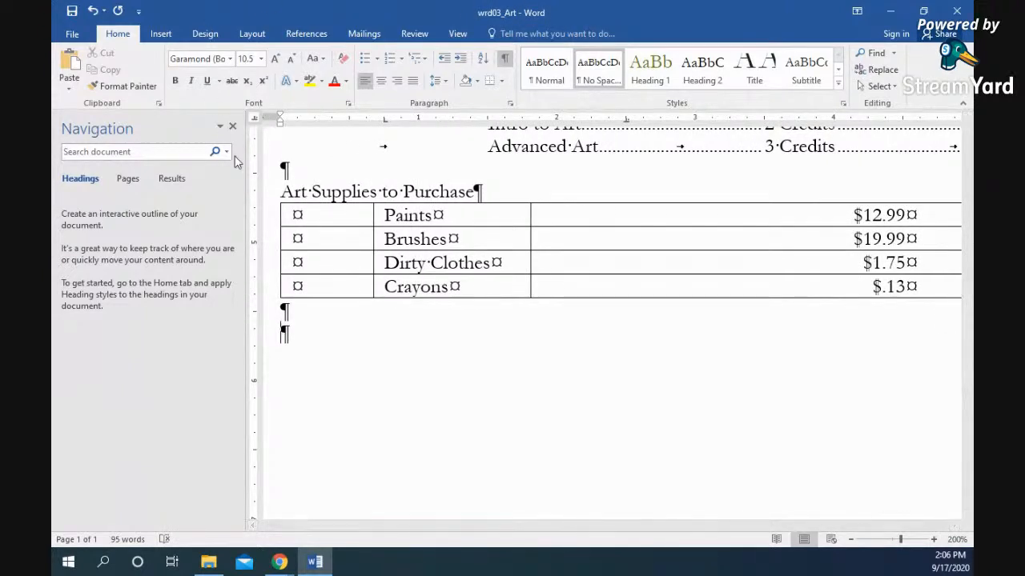
click(161, 34)
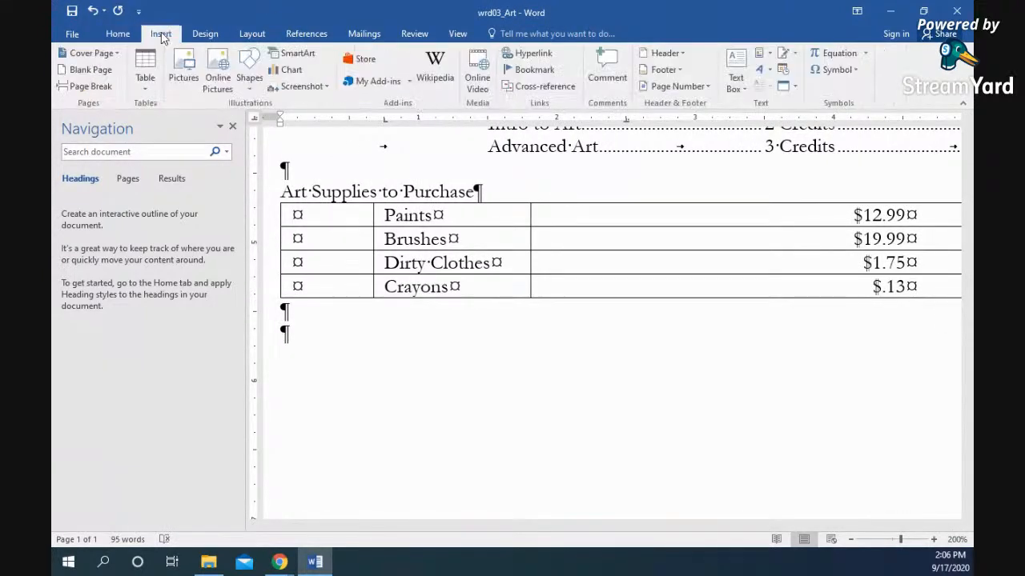
click(152, 87)
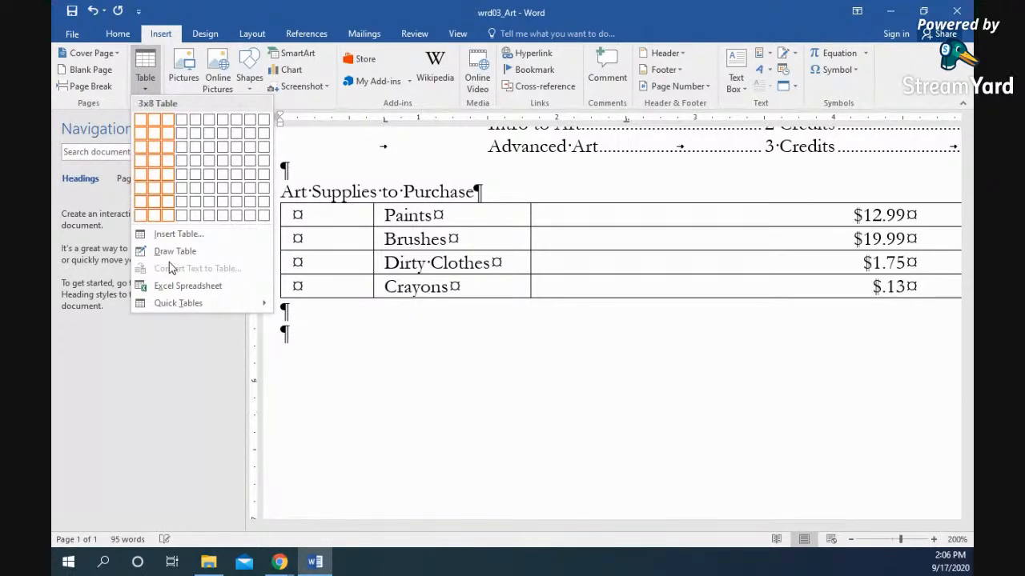
click(185, 237)
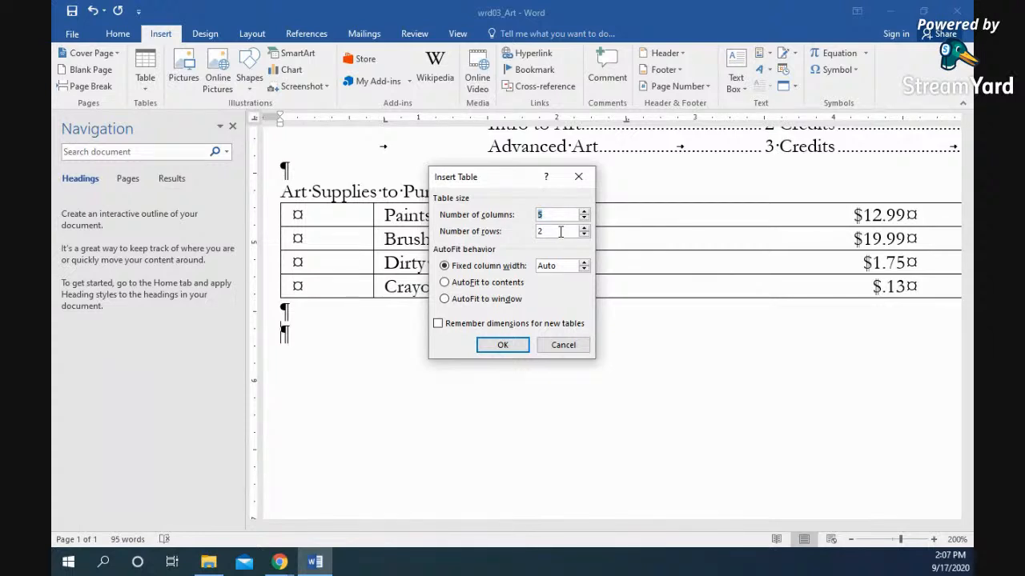
text(3)
click(485, 349)
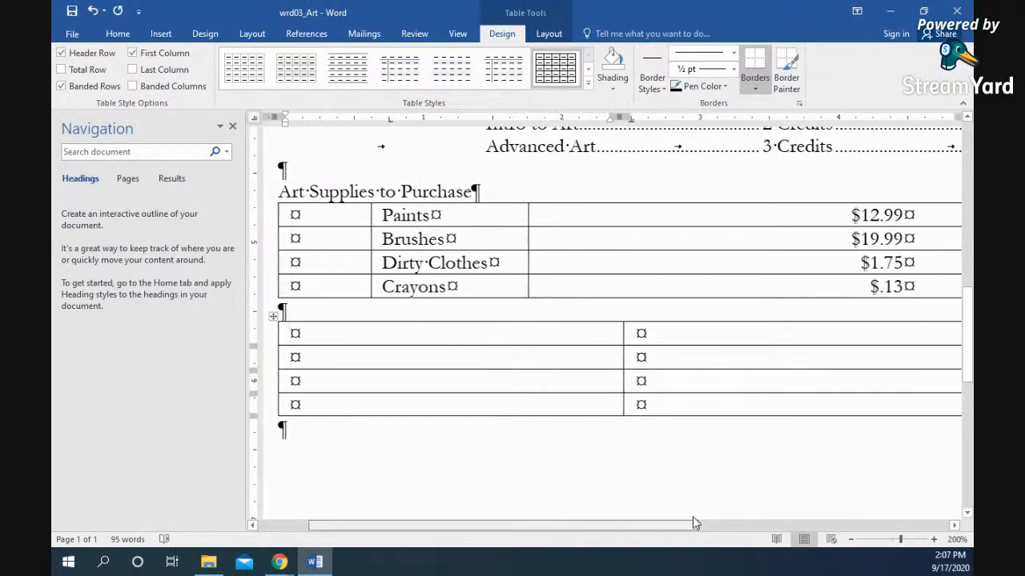
Step: Set the width of all columns in the new empty table to 1.4"
drag(692, 526, 757, 525)
click(852, 540)
click(852, 540)
click(852, 539)
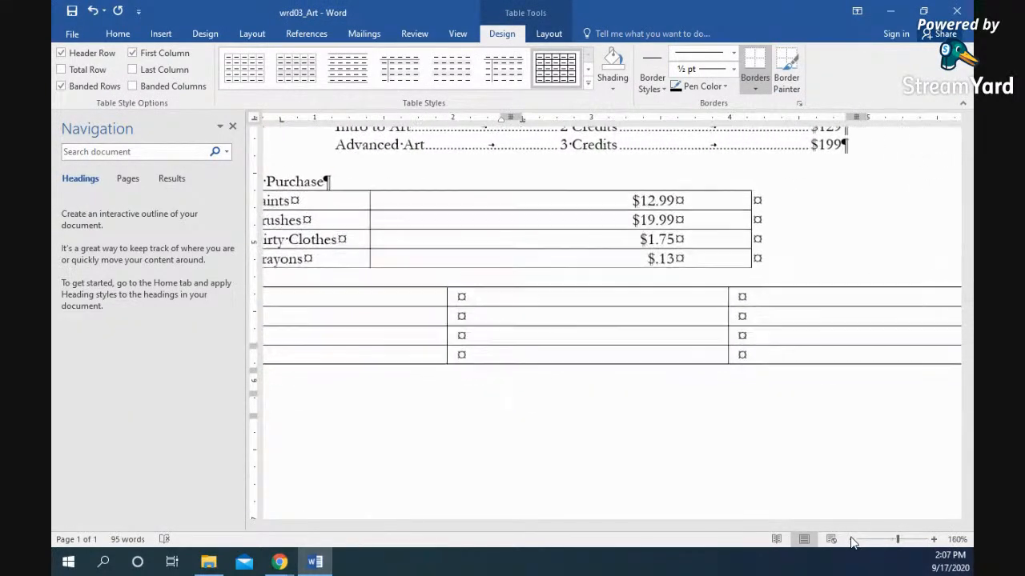
click(852, 540)
click(852, 540)
click(852, 539)
click(852, 540)
drag(538, 528, 496, 525)
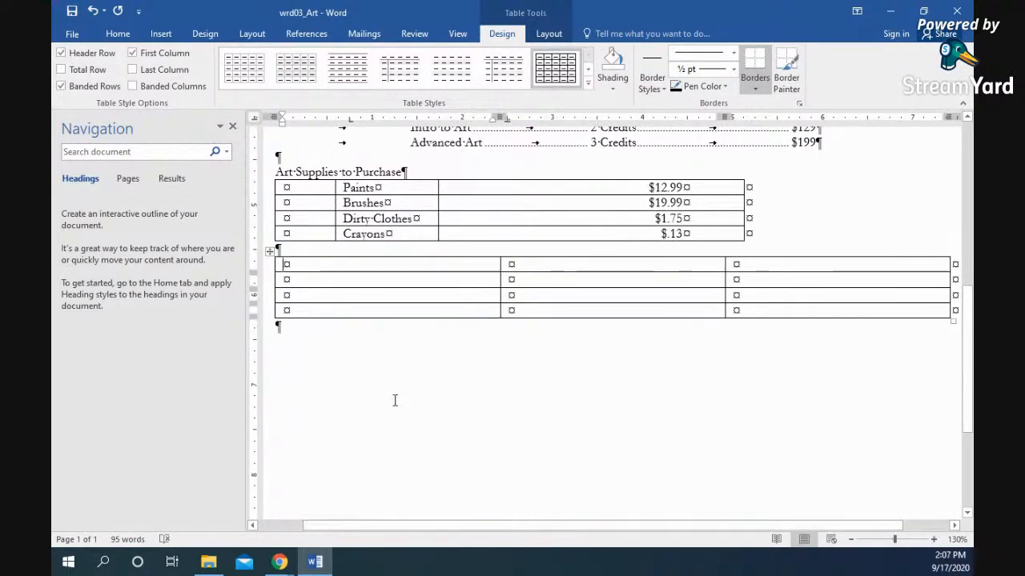
click(270, 253)
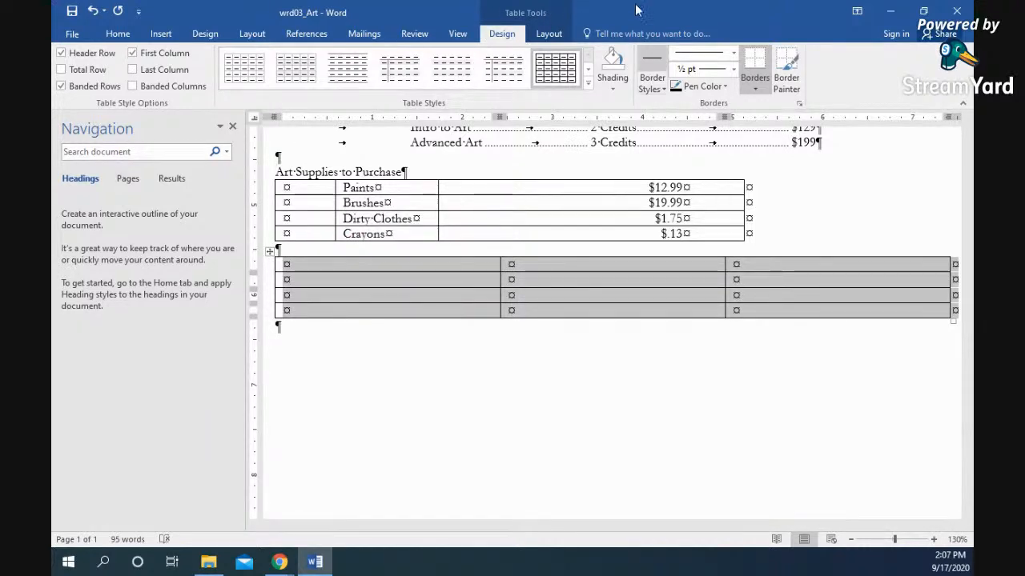
click(547, 32)
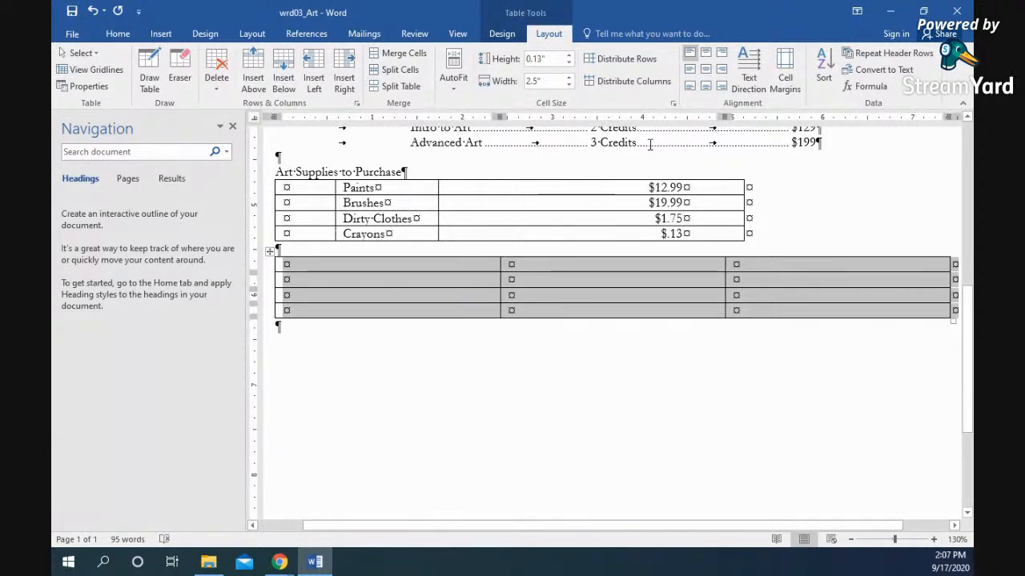
click(568, 85)
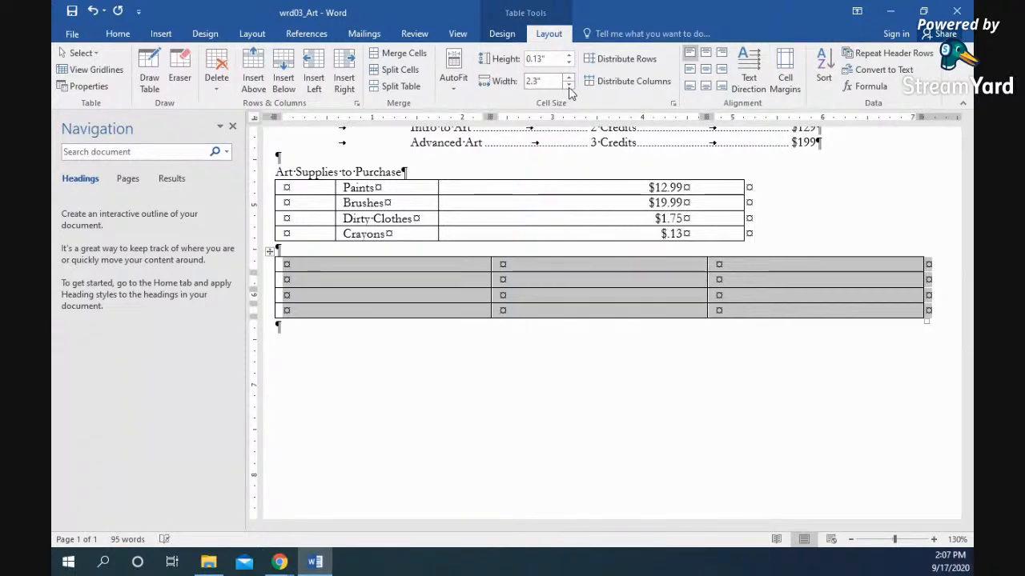
click(569, 85)
click(569, 84)
click(569, 85)
click(568, 84)
click(569, 85)
click(569, 85)
click(570, 85)
click(569, 85)
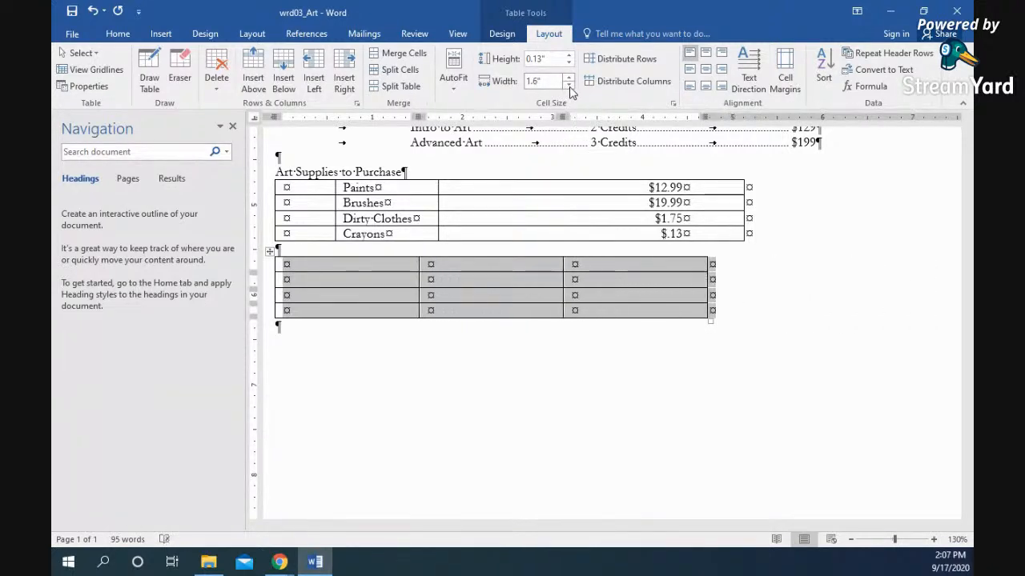
click(570, 85)
click(570, 85)
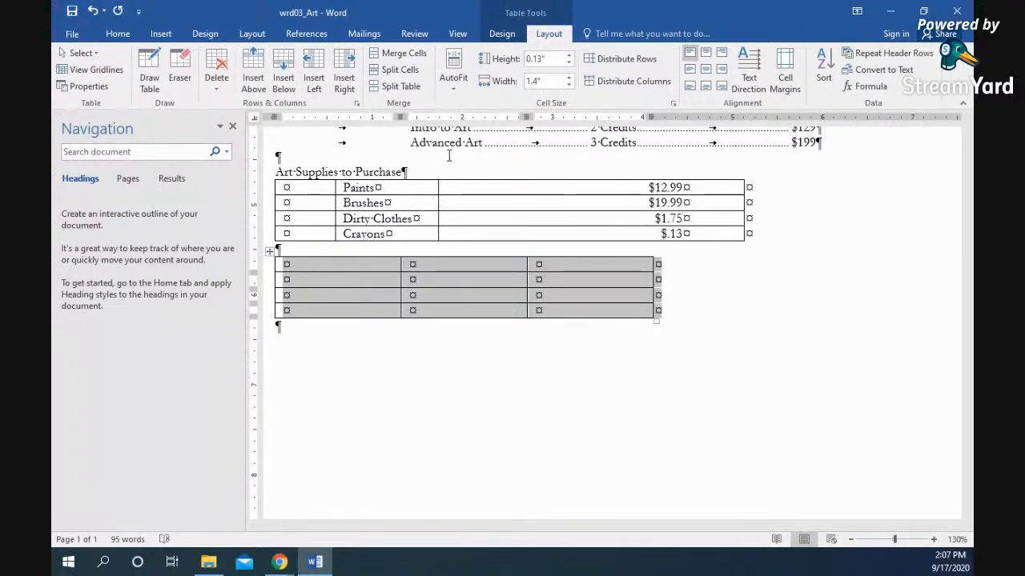
Step: Merge the three cells of the new table's first row and enter the title "Dahle's Art School" there
drag(352, 268, 565, 267)
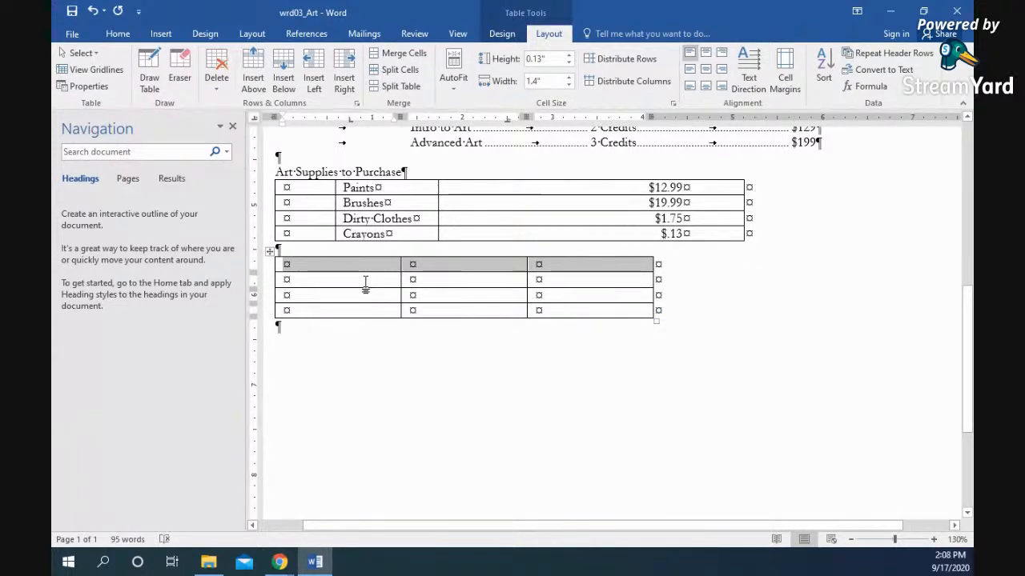
click(391, 55)
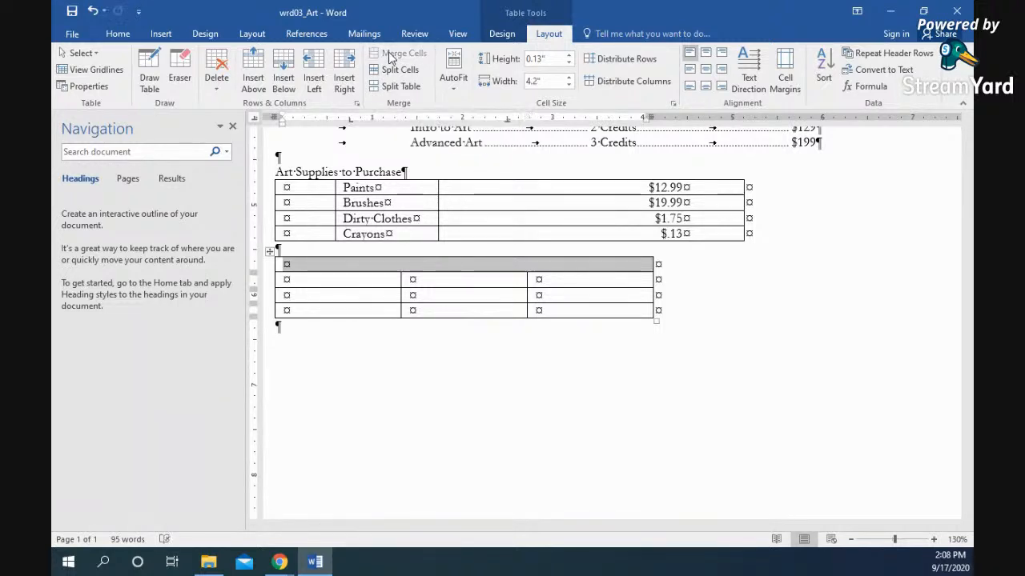
click(477, 267)
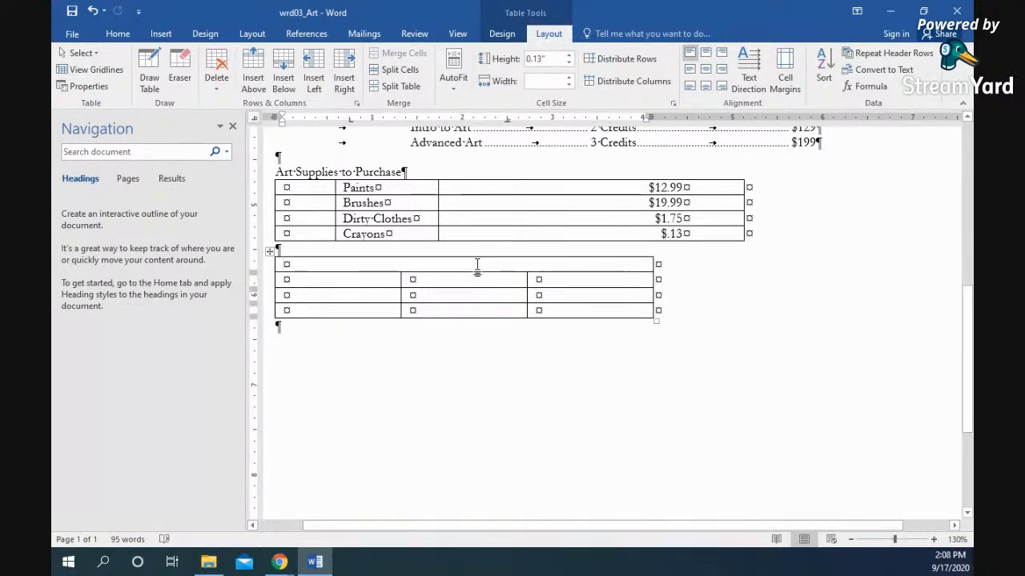
text(Dahle's Art School)
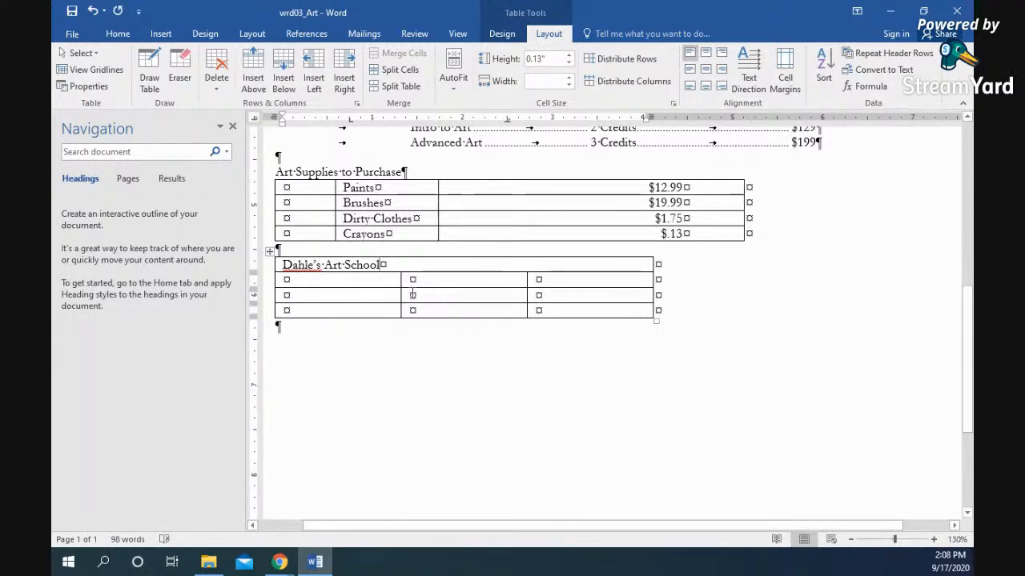
Step: Enter the column headings Courses, Costs and Credits in the second row of the new table
click(375, 285)
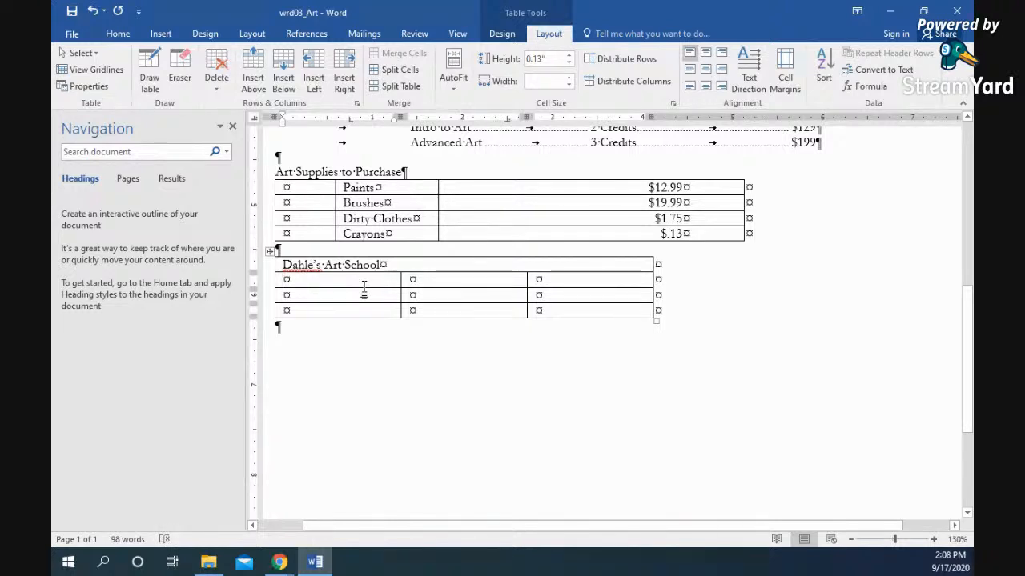
text(Courses)
key(Tab)
text(Costs )
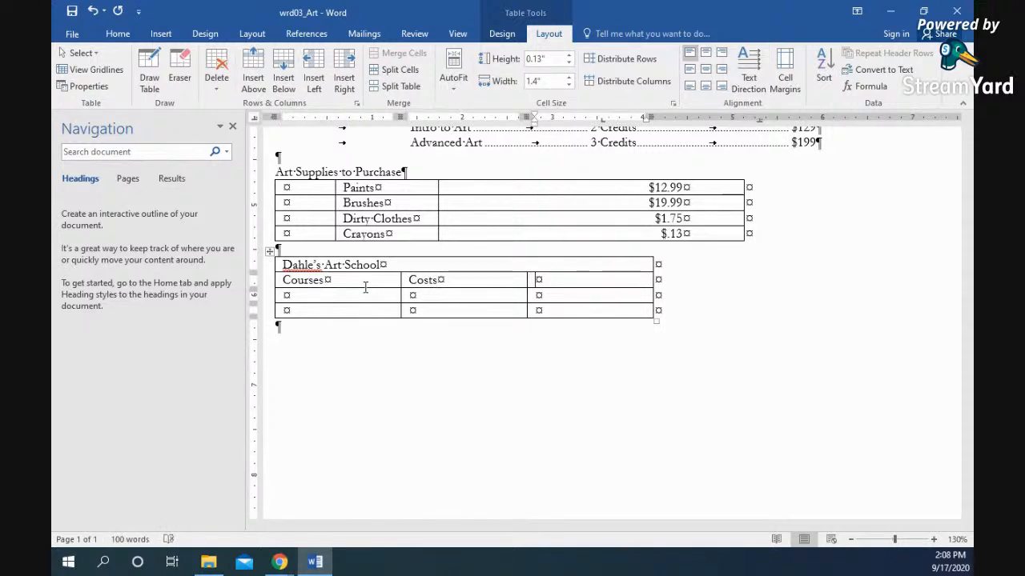
text(Credits)
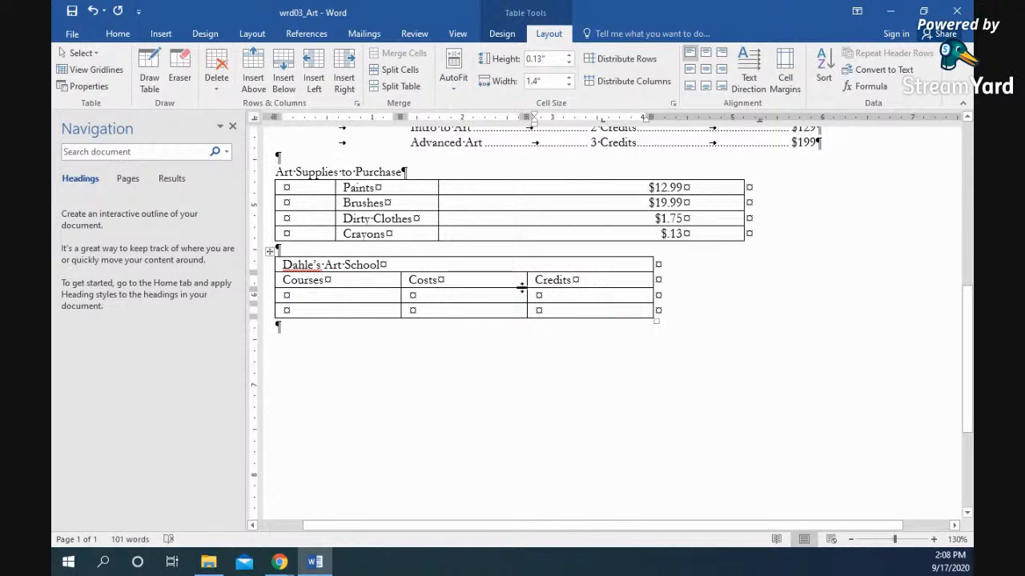
Step: Fill the third row of the new table with Intro to Art, $199 and 2
click(365, 296)
text(Intro to)
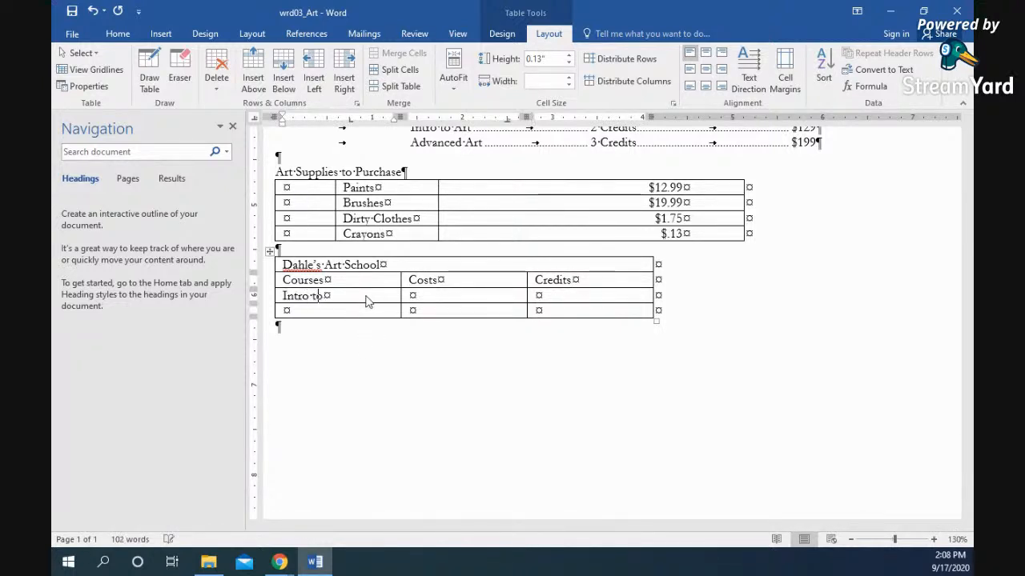
text( Art	$)
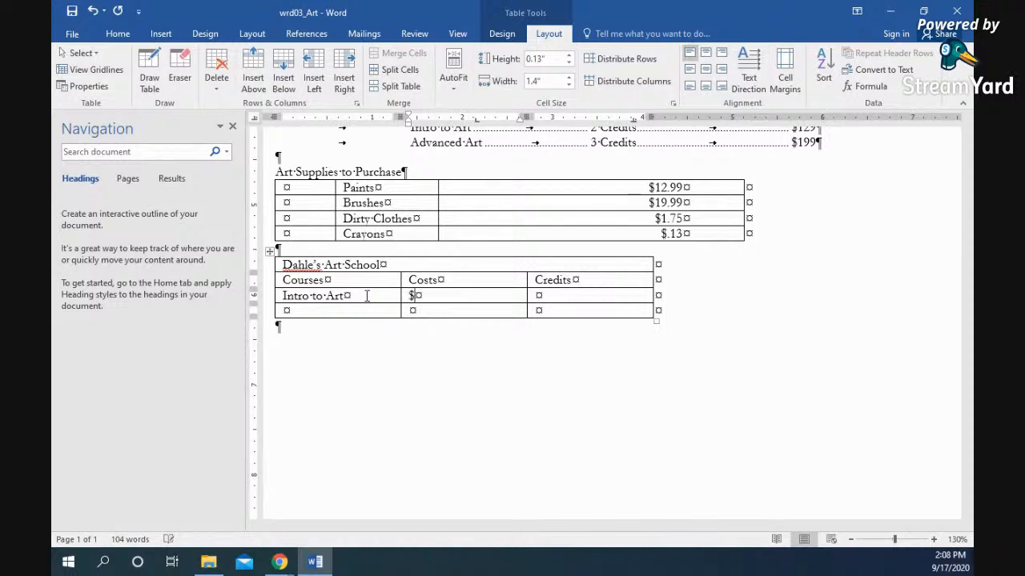
text(199)
key(Tab)
text(2)
key(Tab)
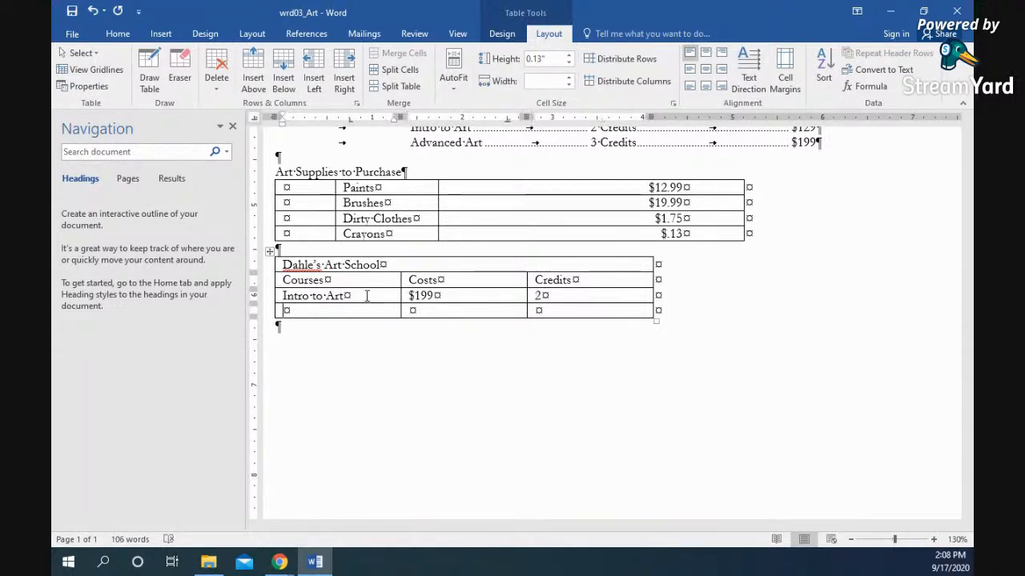
Step: Fill the last row of the new table with Ceramics, $249 and 3
text(Ceramics)
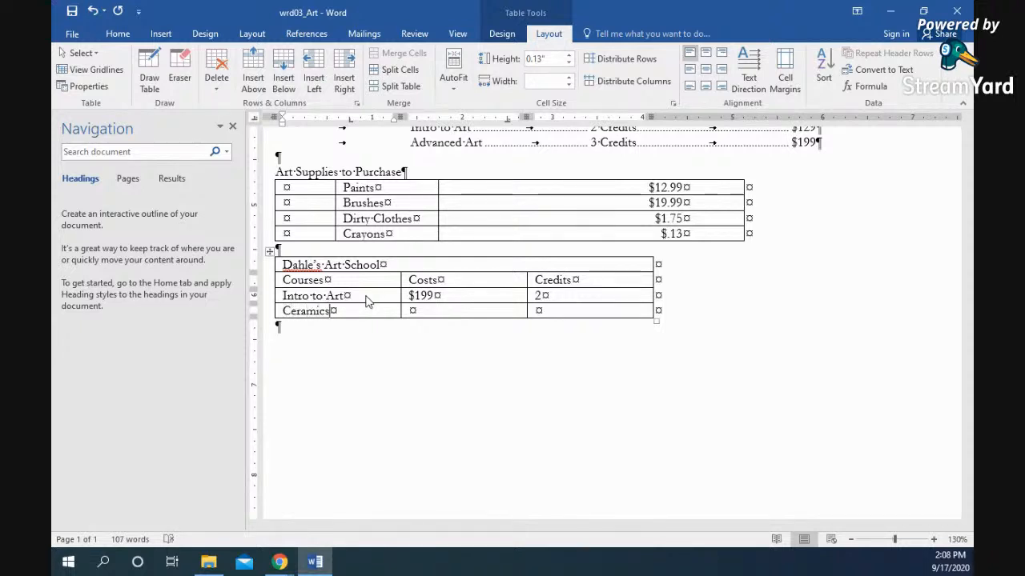
key(Tab)
text($249)
key(Tab)
text(3)
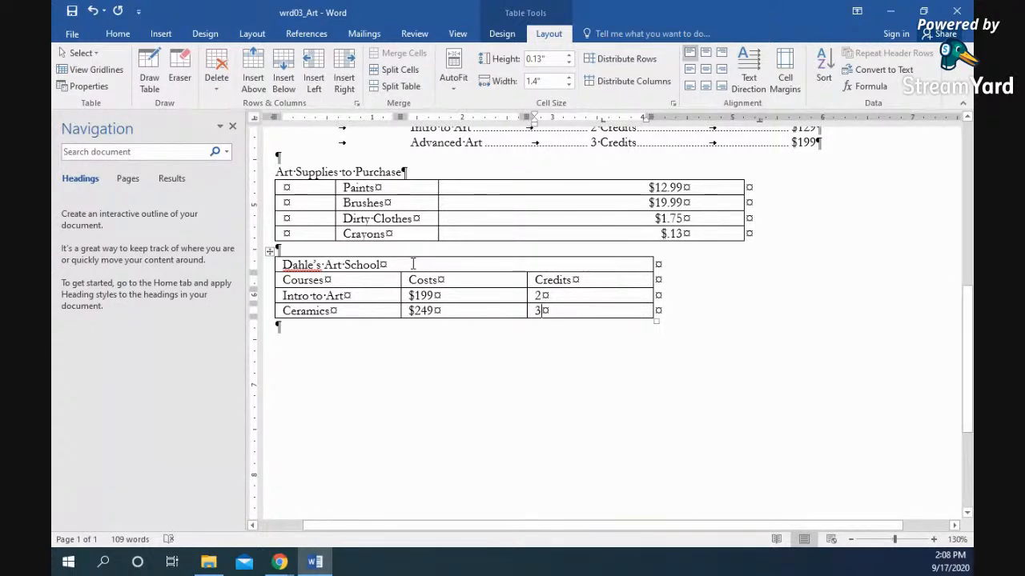
Step: Center the table title in its merged cell both ways and apply the Heading 1 style to it
drag(413, 264, 281, 268)
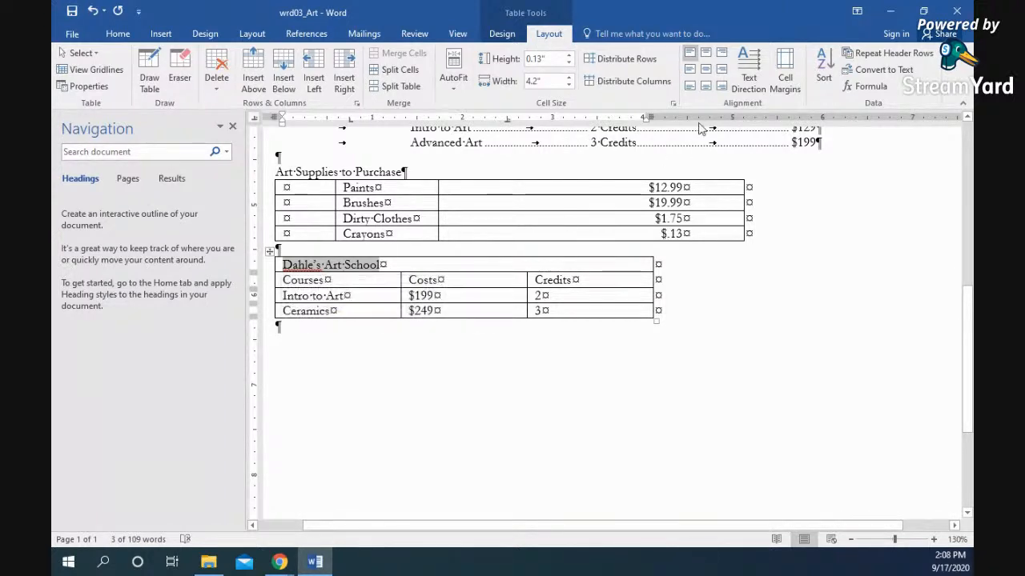
click(706, 71)
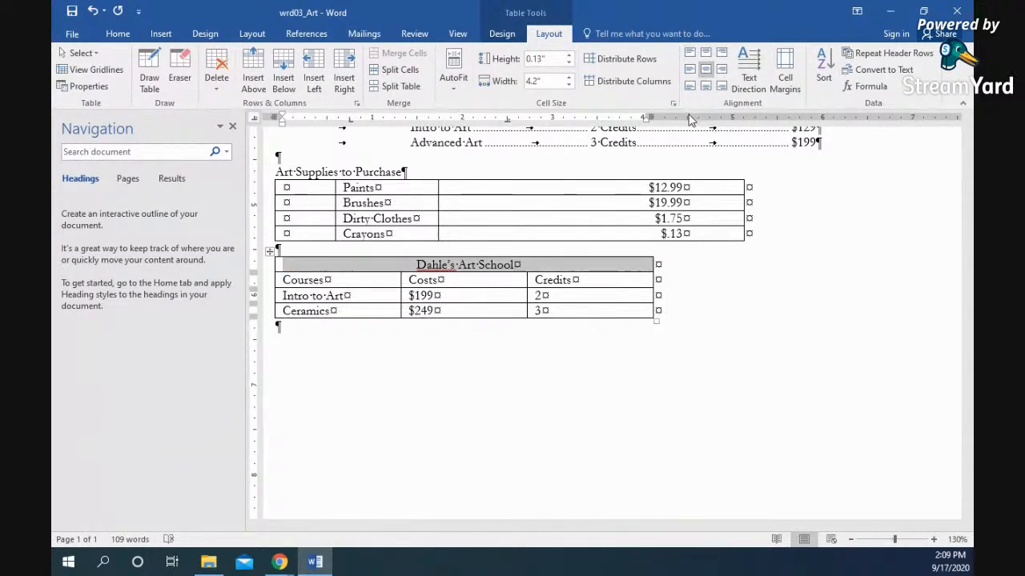
click(118, 35)
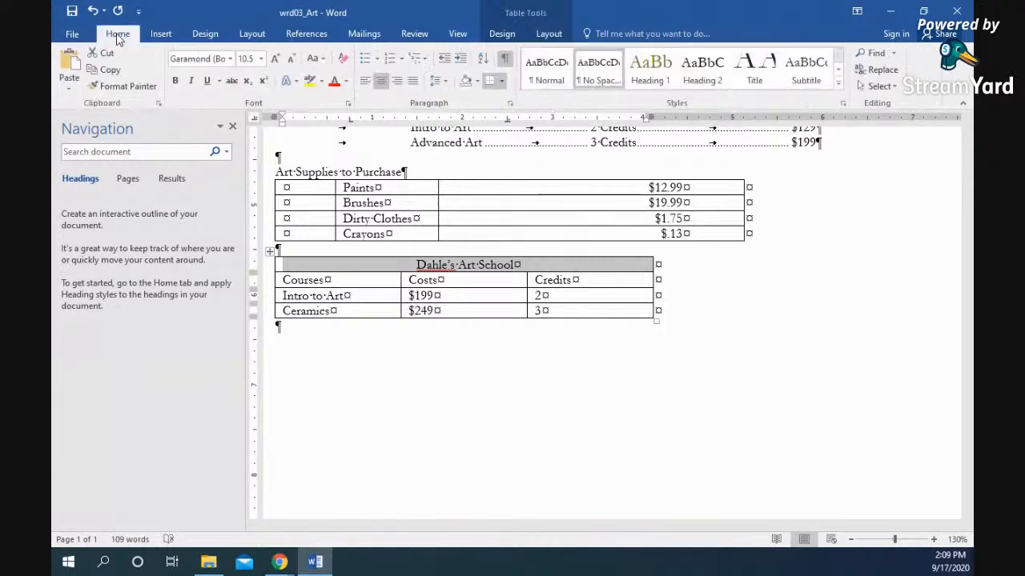
click(650, 80)
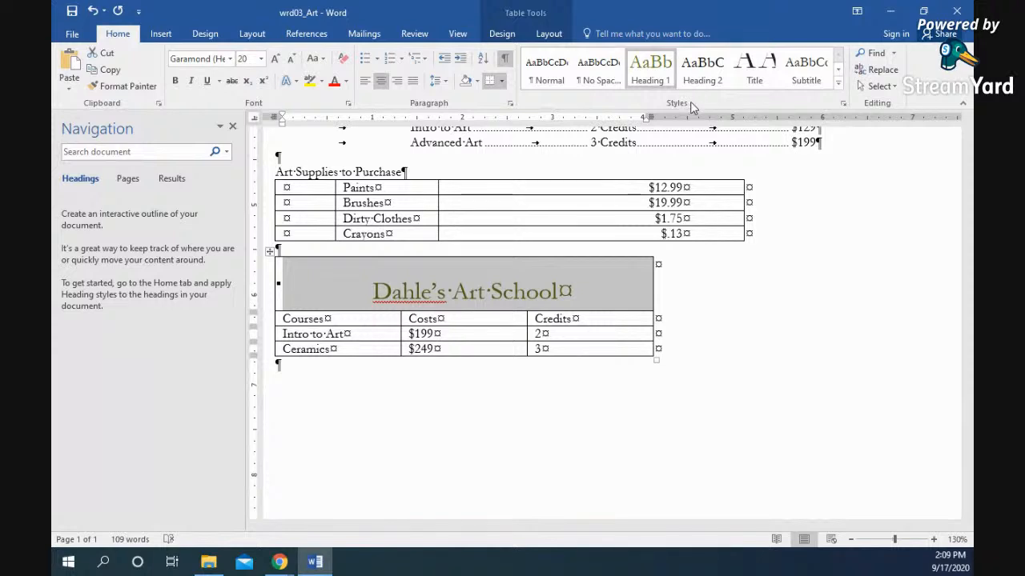
Step: Center the Courses, Costs and Credits headings horizontally and vertically in their cells
click(381, 323)
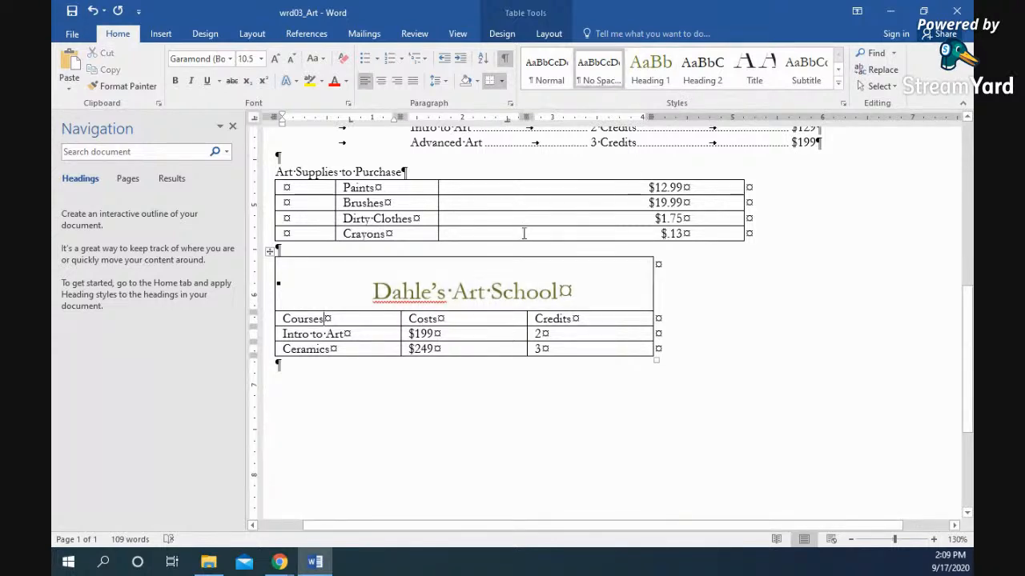
click(550, 35)
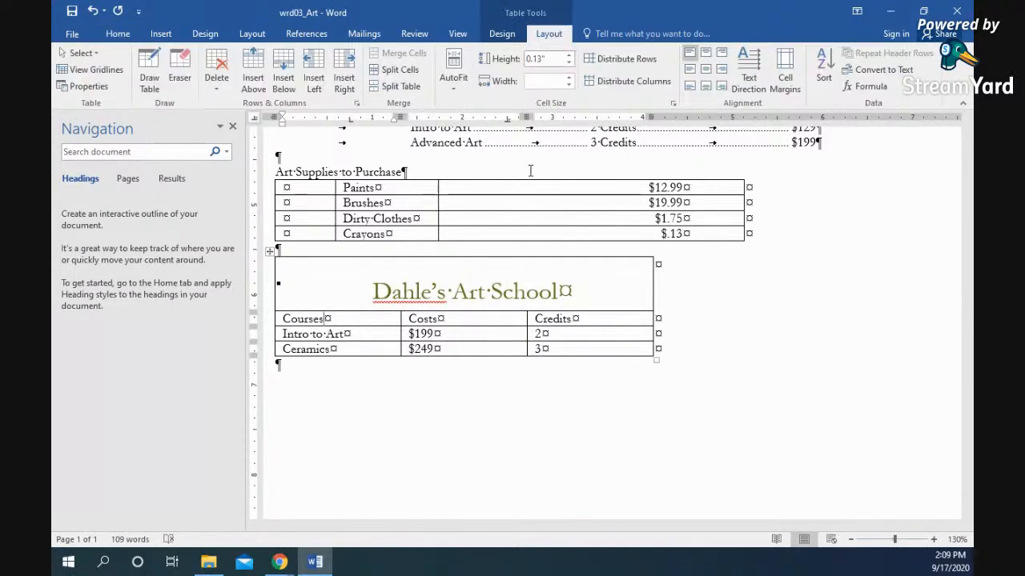
drag(588, 318, 362, 325)
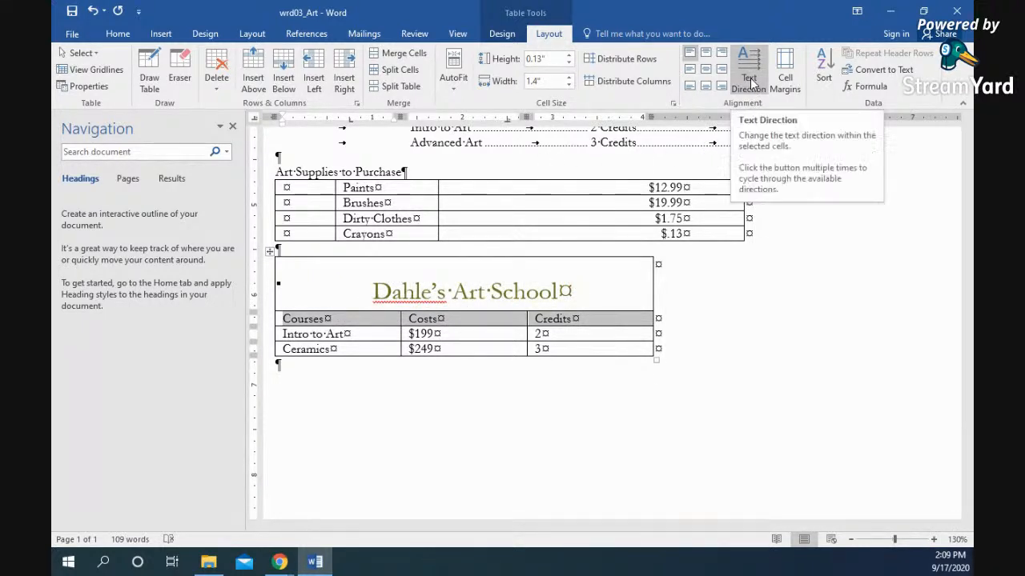
click(705, 69)
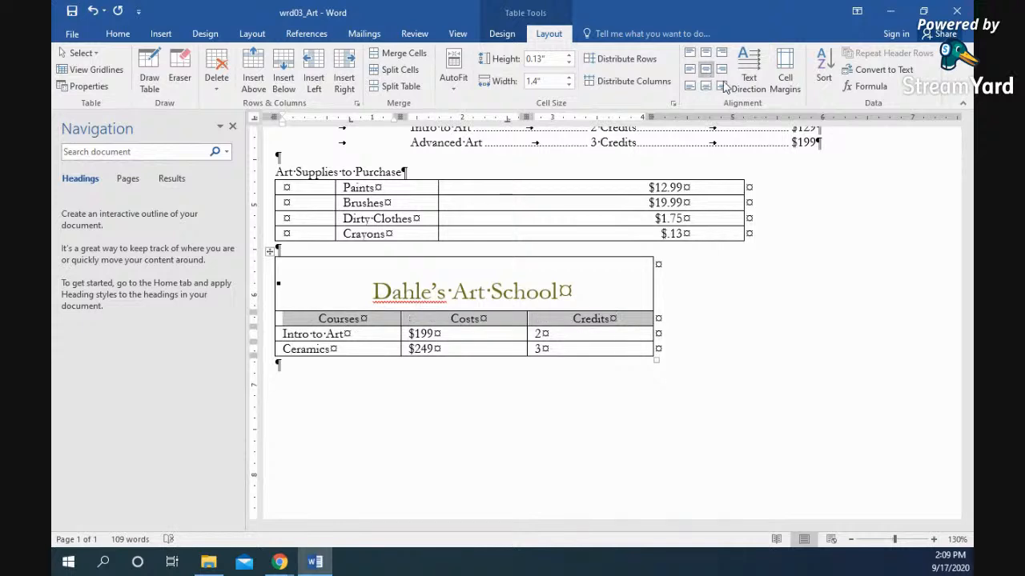
Step: Change the text direction of the Courses, Costs and Credits headings so that they read vertically from bottom to top
click(749, 68)
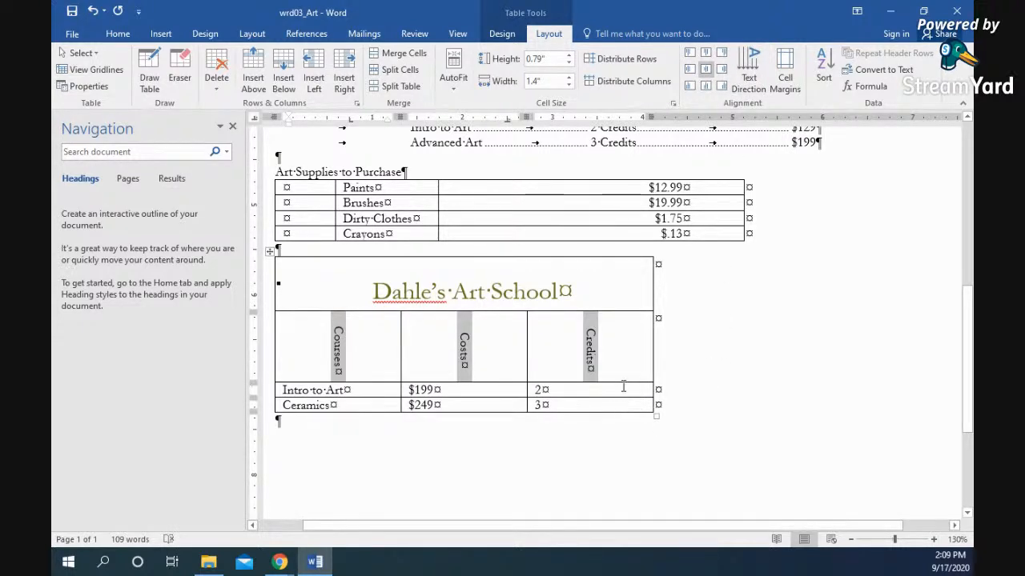
click(752, 75)
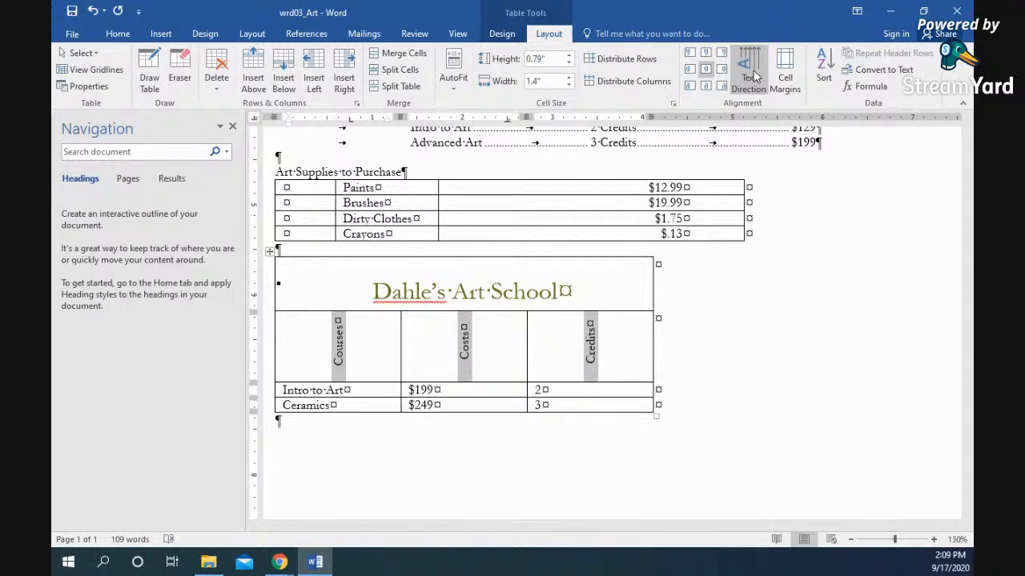
click(753, 76)
click(753, 75)
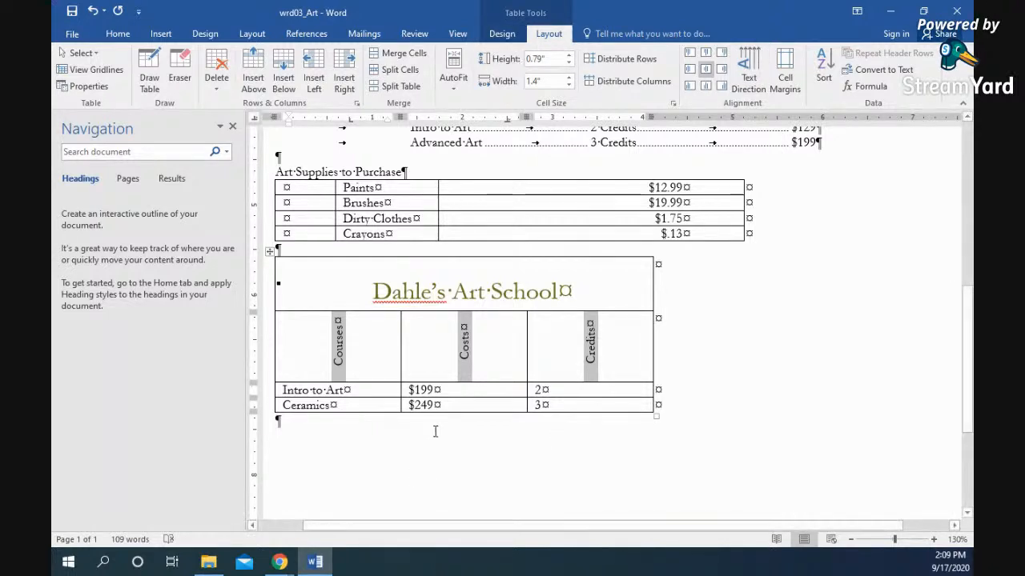
Step: Apply the blue grid table style with a solid header row and banded rows to the whole course table
click(316, 351)
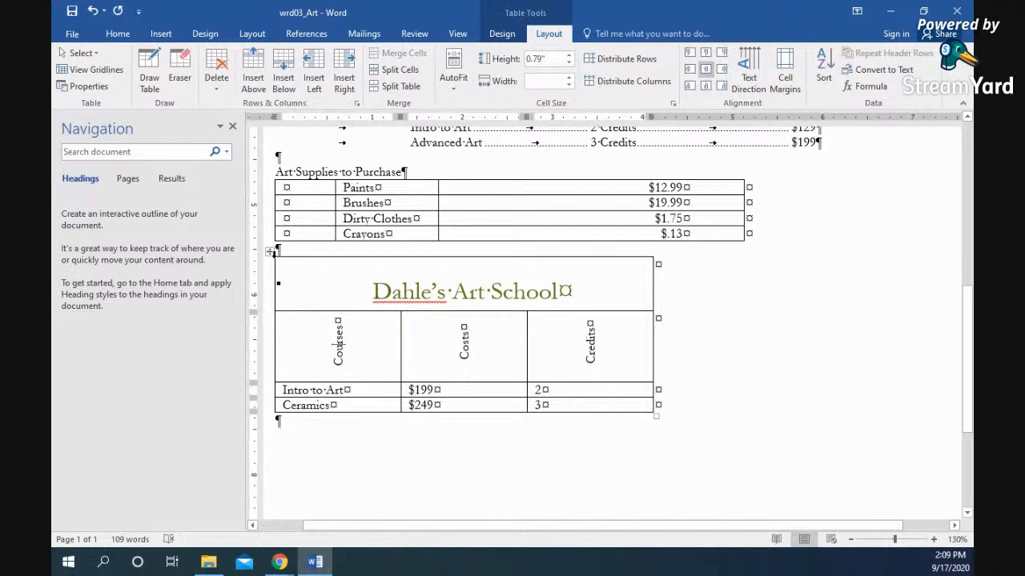
click(271, 254)
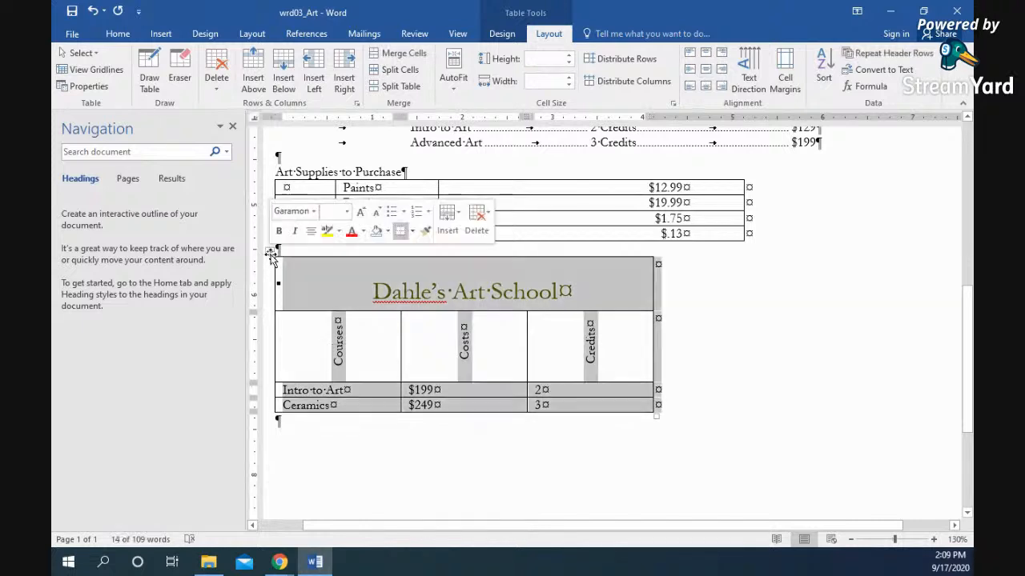
click(505, 36)
click(588, 82)
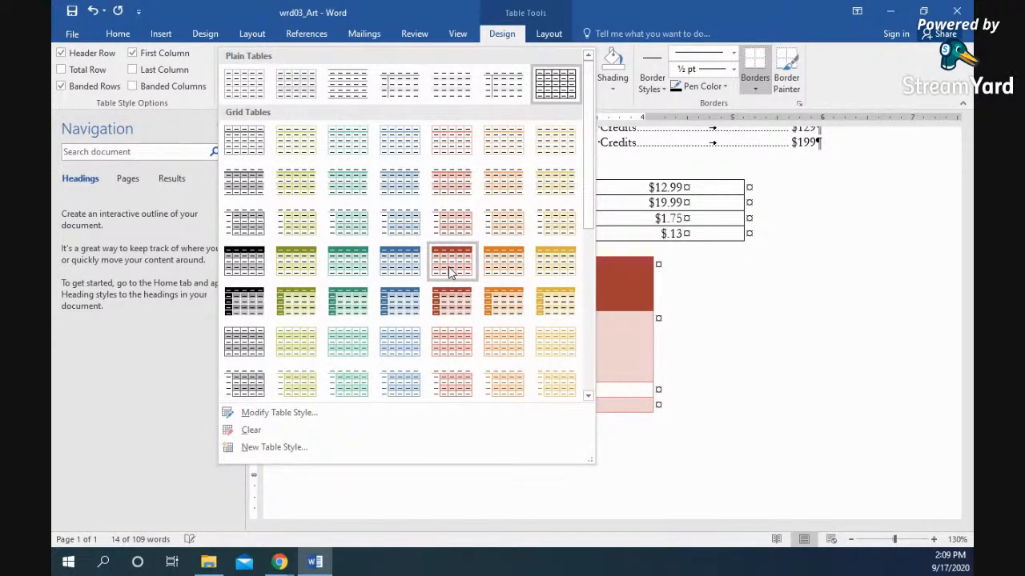
click(397, 269)
Step: Change the font color of the course table's title text to a light green theme tint
drag(581, 298, 364, 284)
click(119, 34)
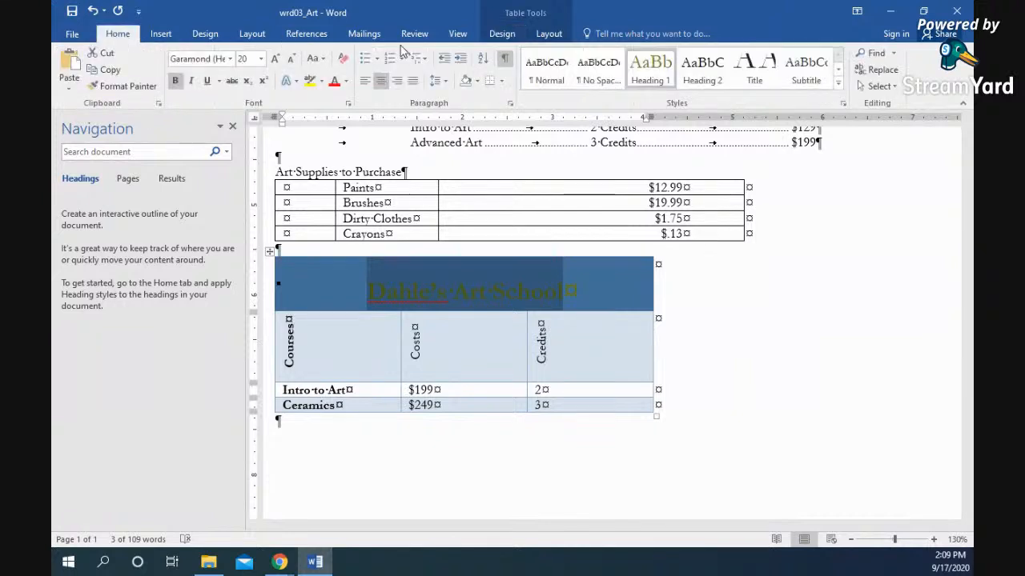
click(335, 81)
click(346, 81)
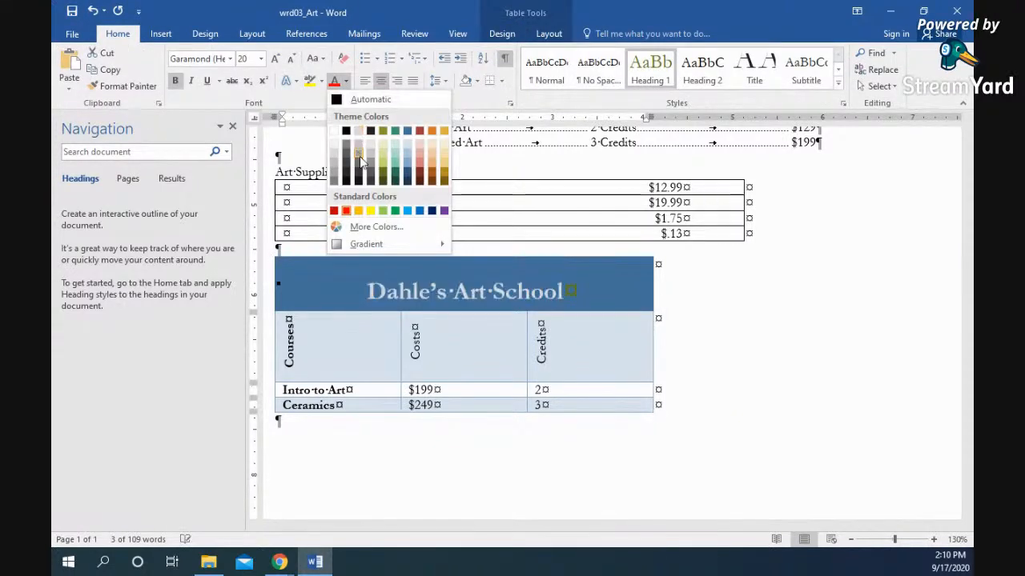
click(397, 143)
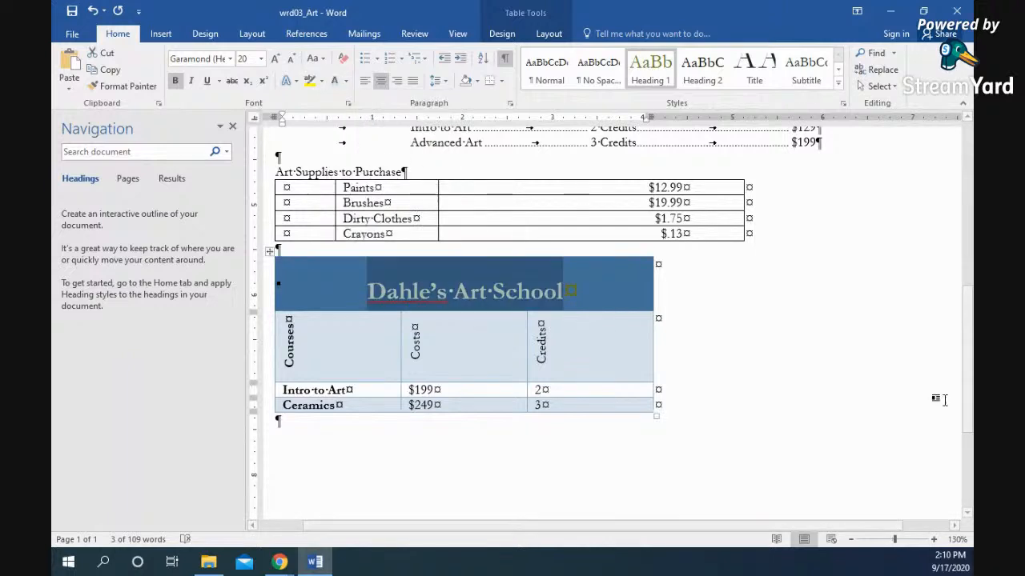
click(618, 296)
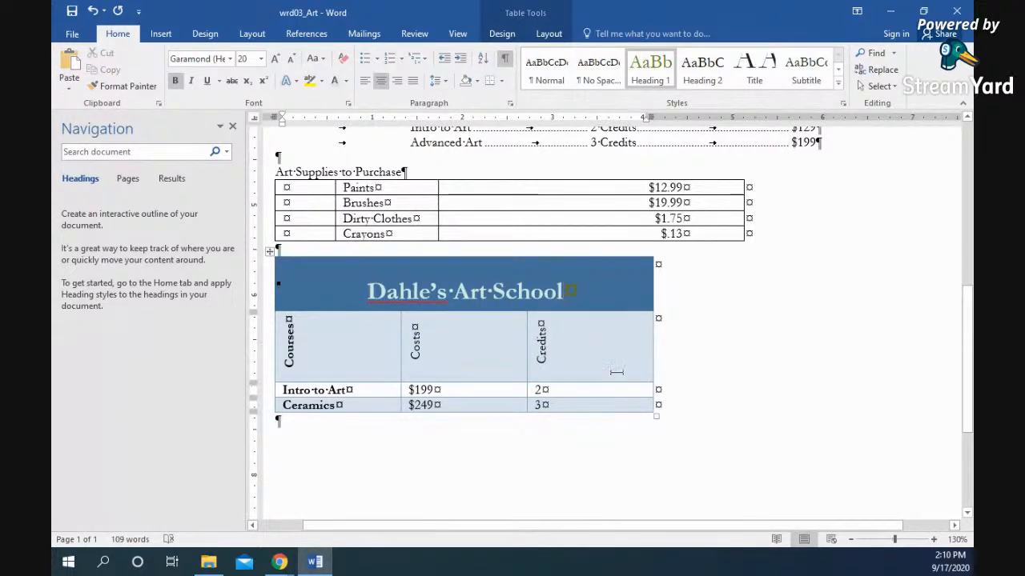
Step: Center the Courses, Costs and Credits headings and the cost and credit values below them both ways in their cells
click(502, 33)
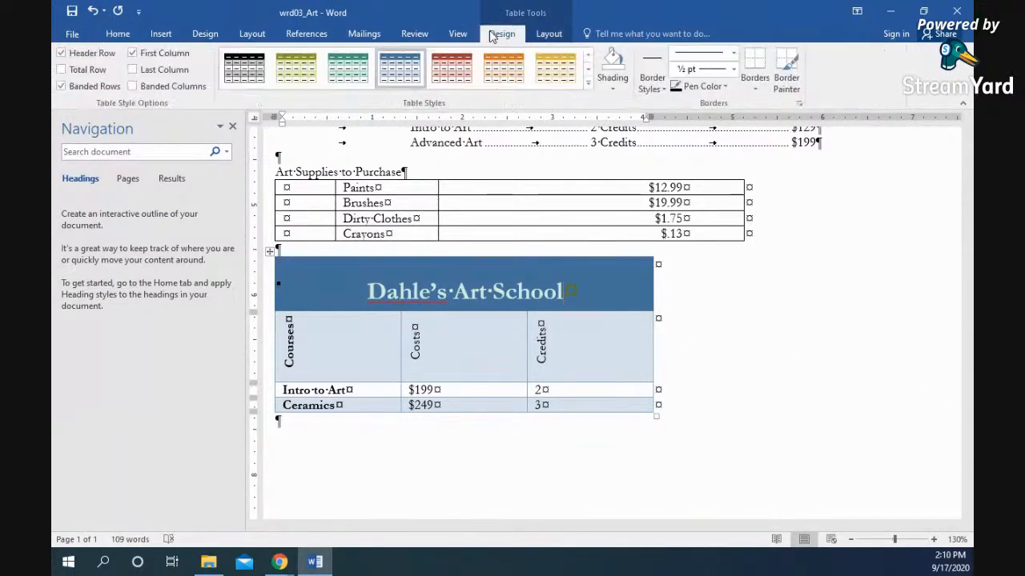
drag(563, 366, 324, 344)
click(549, 34)
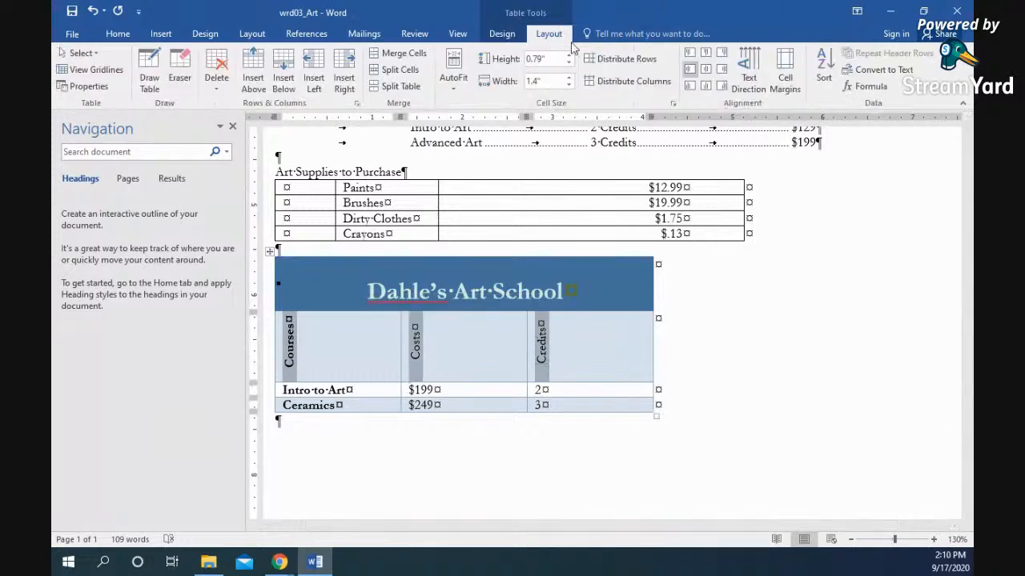
click(705, 71)
drag(575, 409, 424, 391)
click(706, 71)
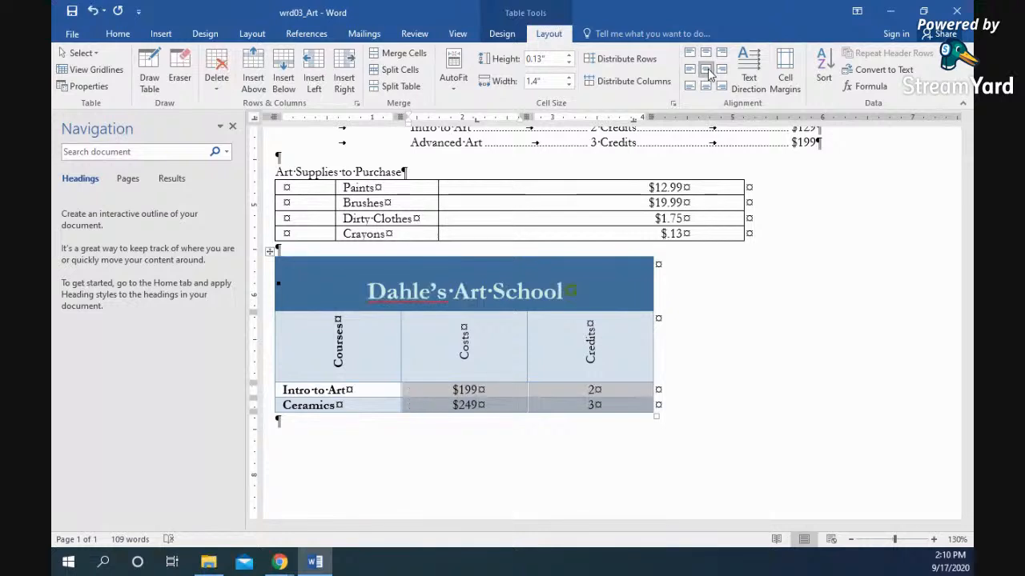
click(753, 433)
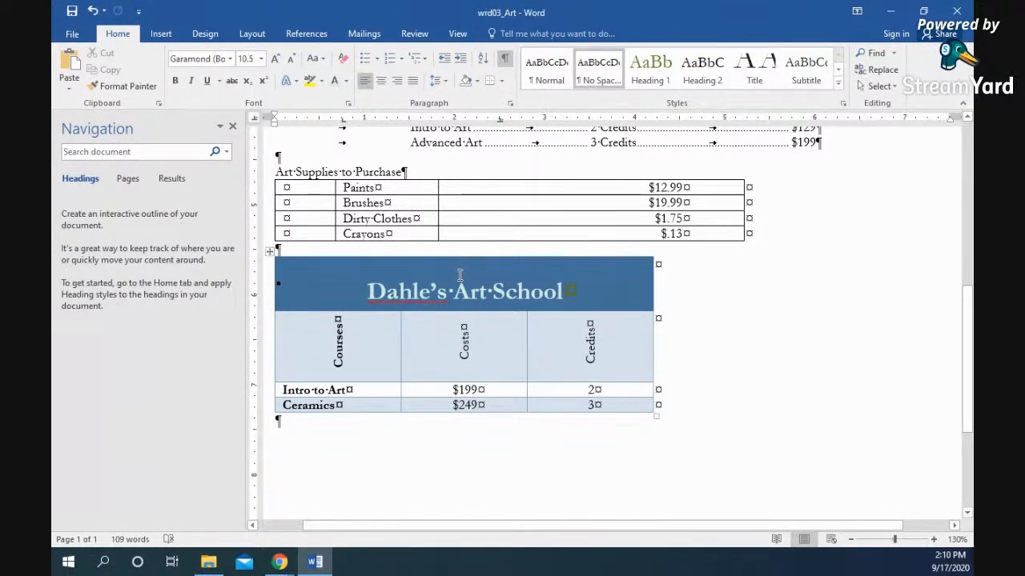
Step: Insert a new row below the Ceramics row in the course table
click(269, 250)
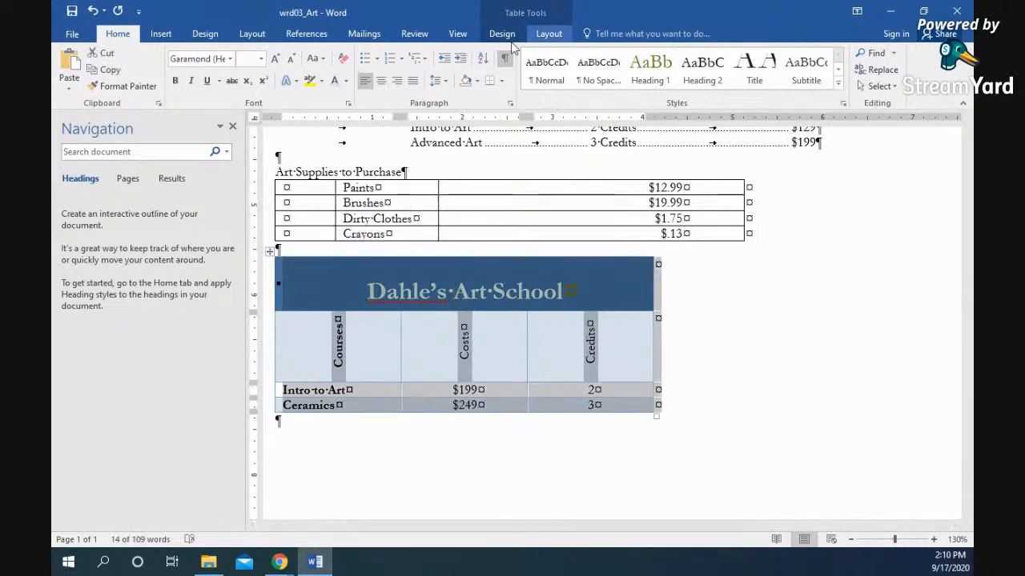
click(509, 39)
click(546, 35)
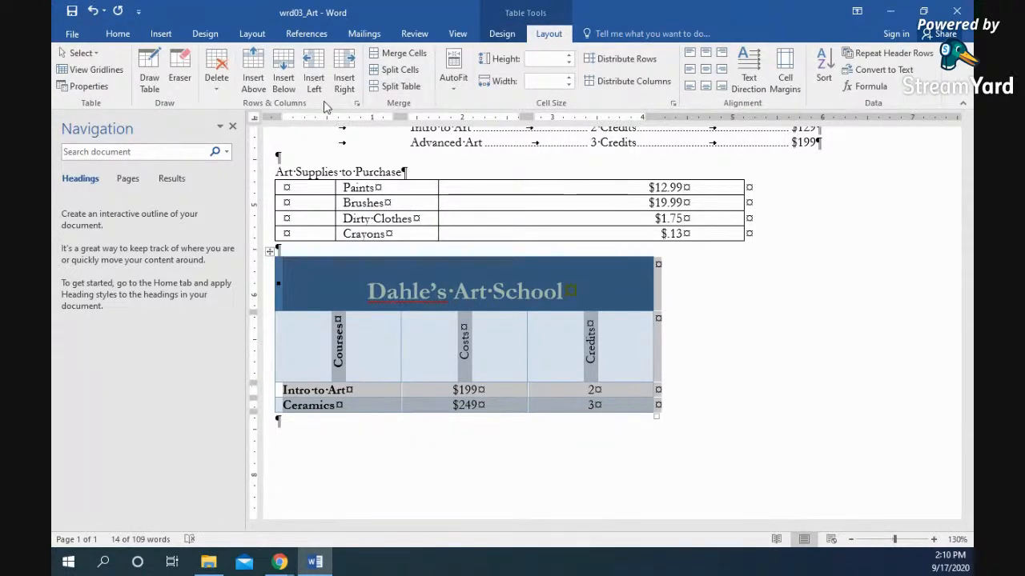
click(367, 405)
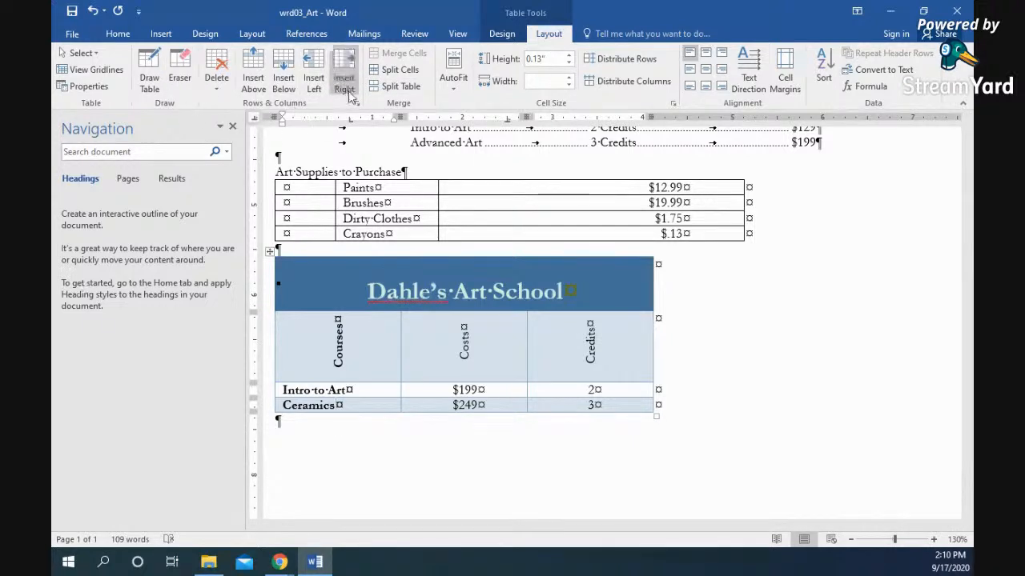
click(284, 80)
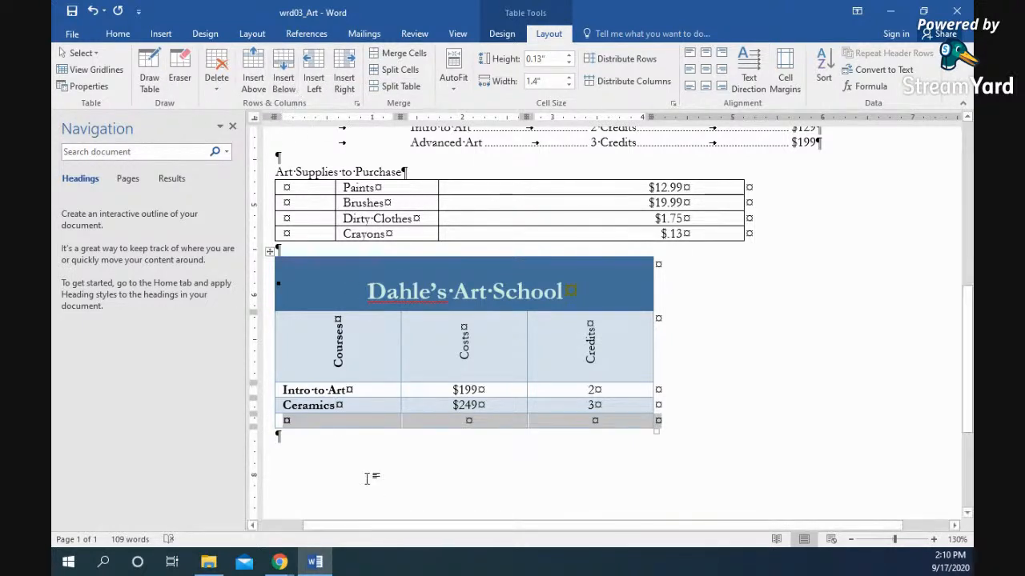
Step: Fill the new last row of the course table with Tattooing, $499 and 5
click(349, 421)
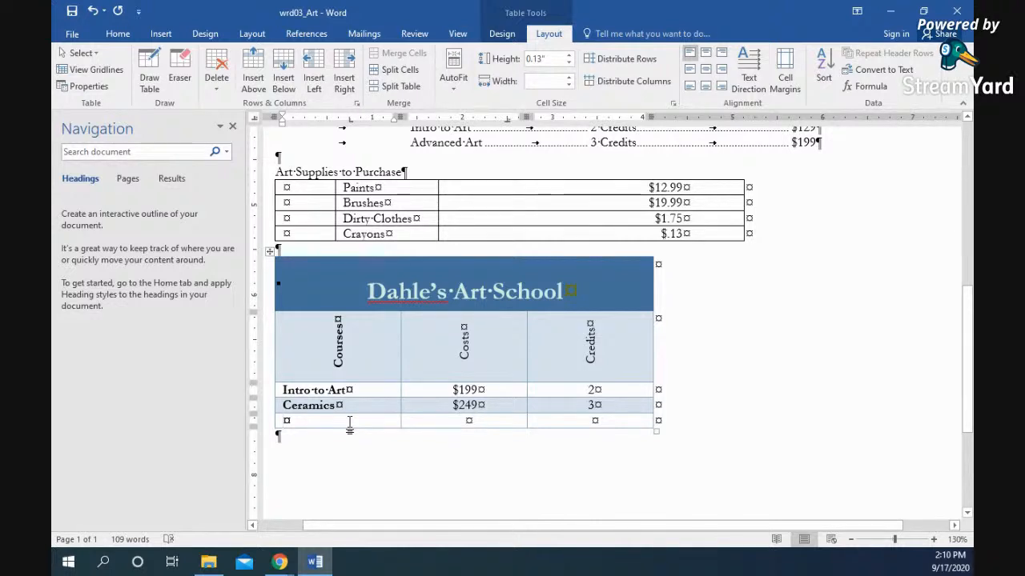
text(Tattooing)
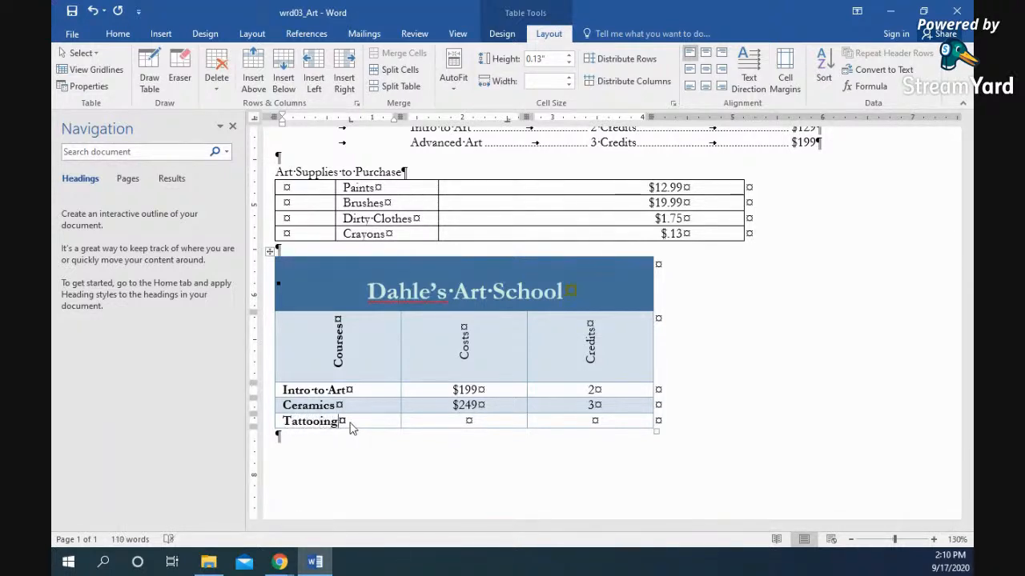
key(Tab)
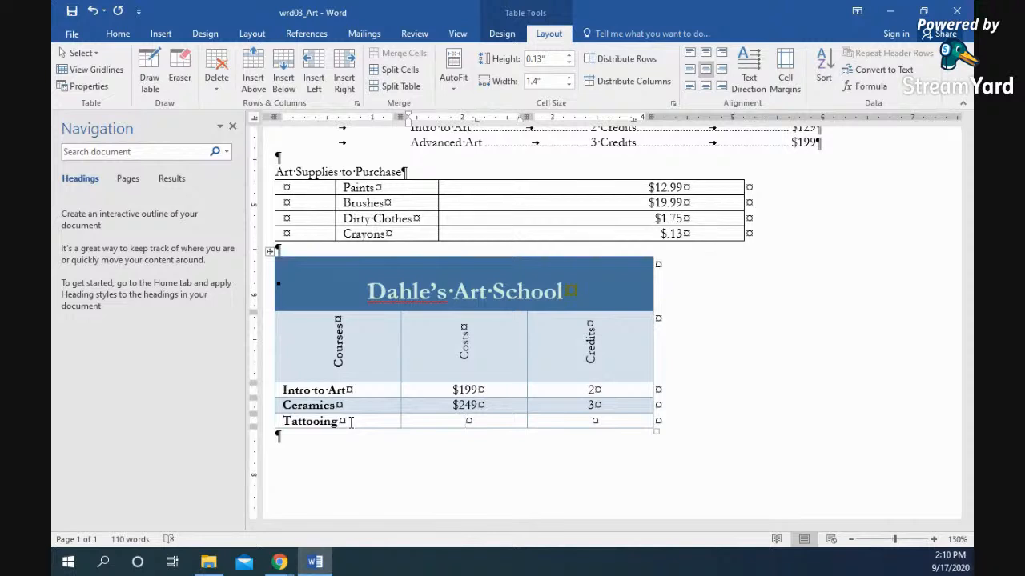
text($499)
key(Tab)
text(5)
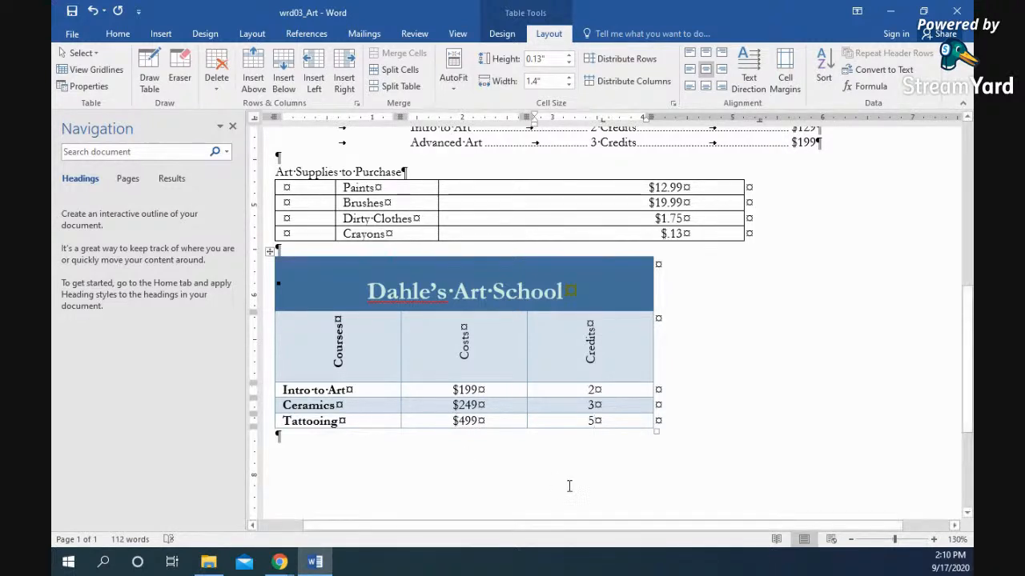
click(620, 453)
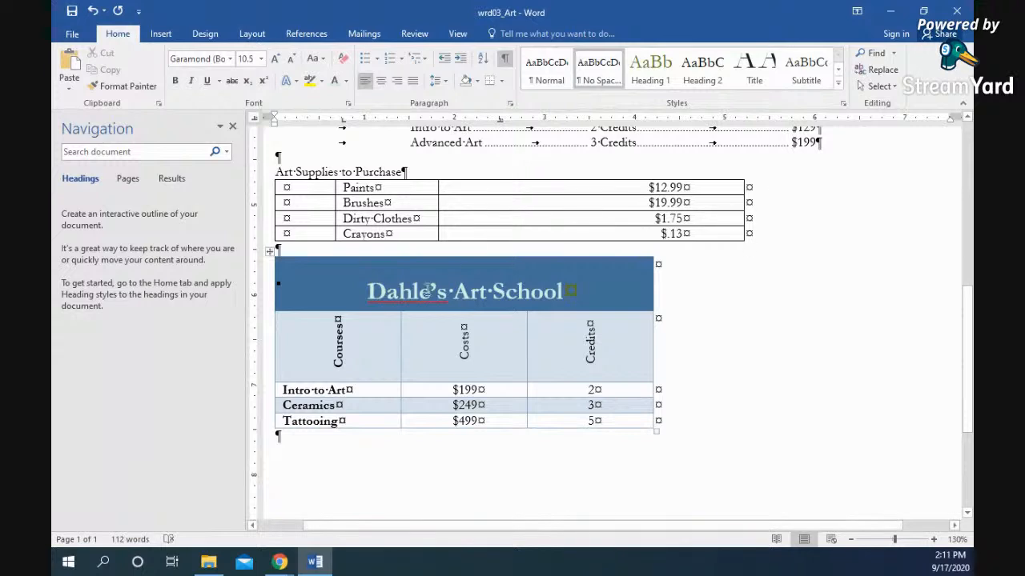
Step: Review the Borders and Shading settings for the course table, including the Apply to choices, and leave without changes
click(346, 282)
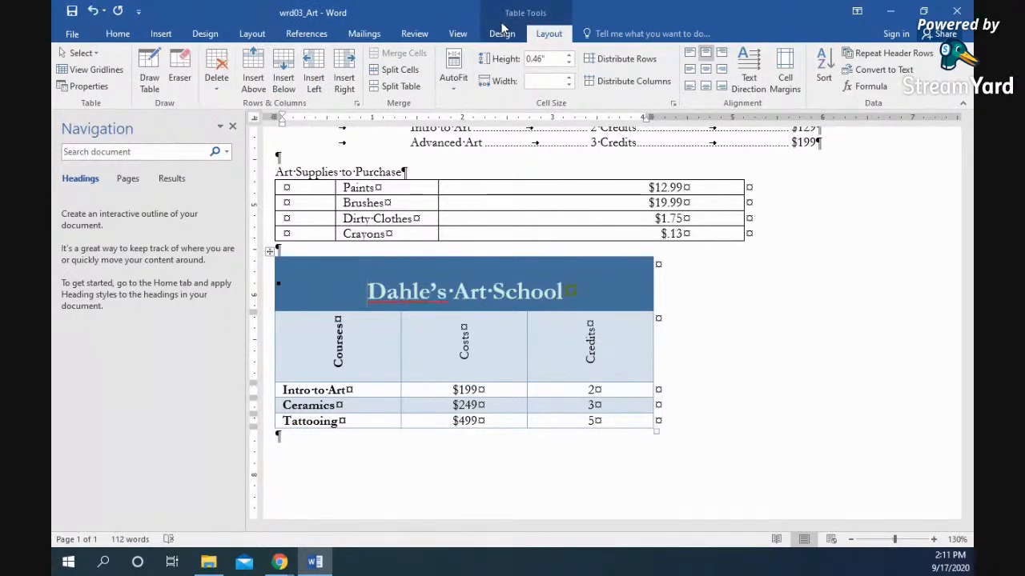
click(502, 32)
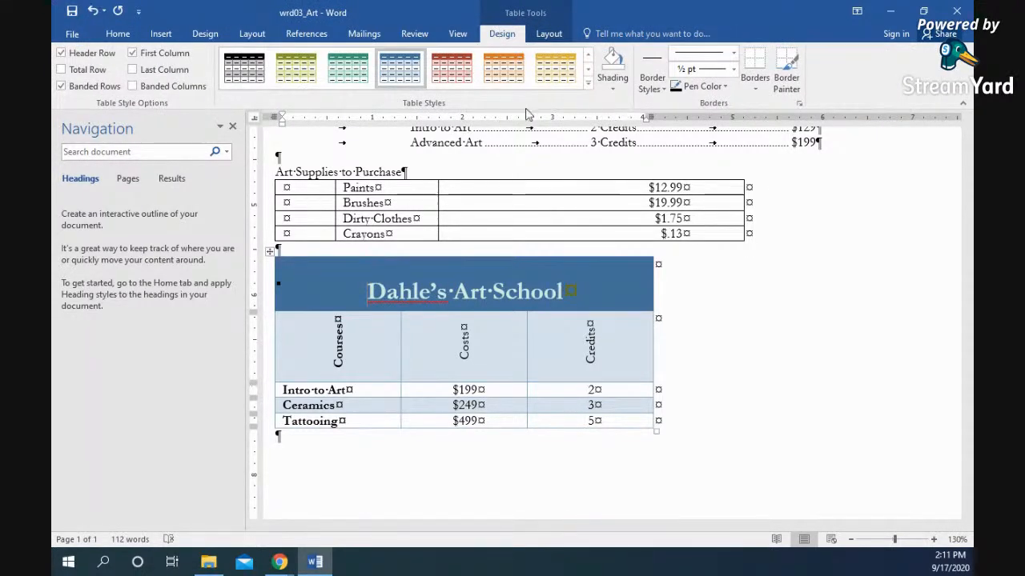
click(799, 106)
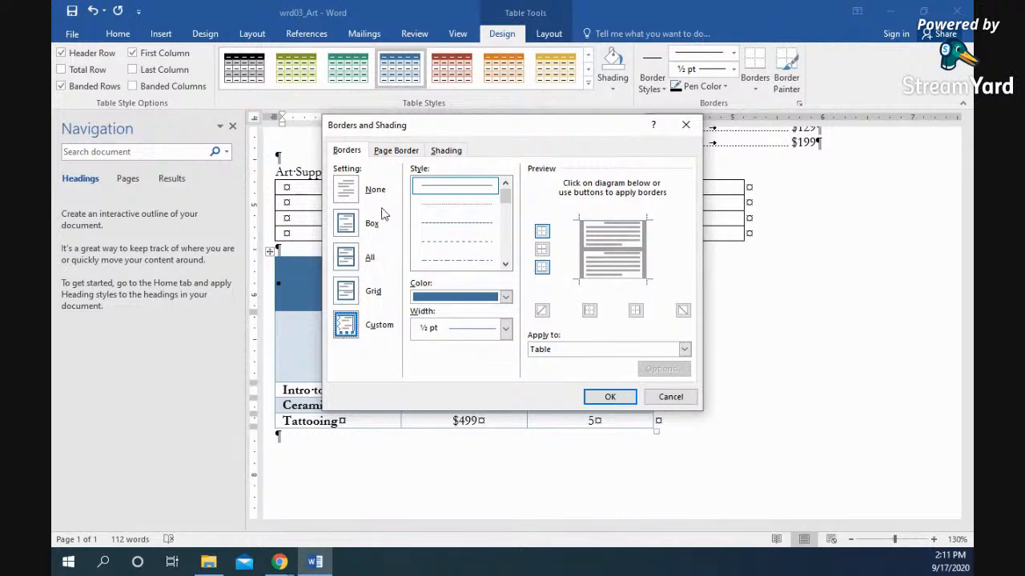
click(685, 350)
click(684, 350)
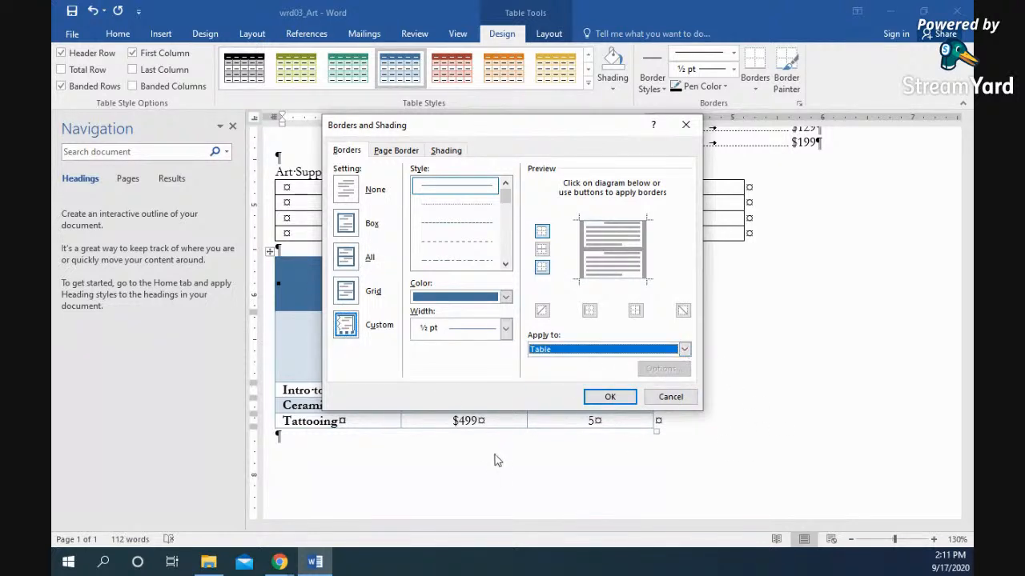
click(671, 396)
Step: Review the Table Properties and Insert Cells options for the course table without applying any of them
click(548, 34)
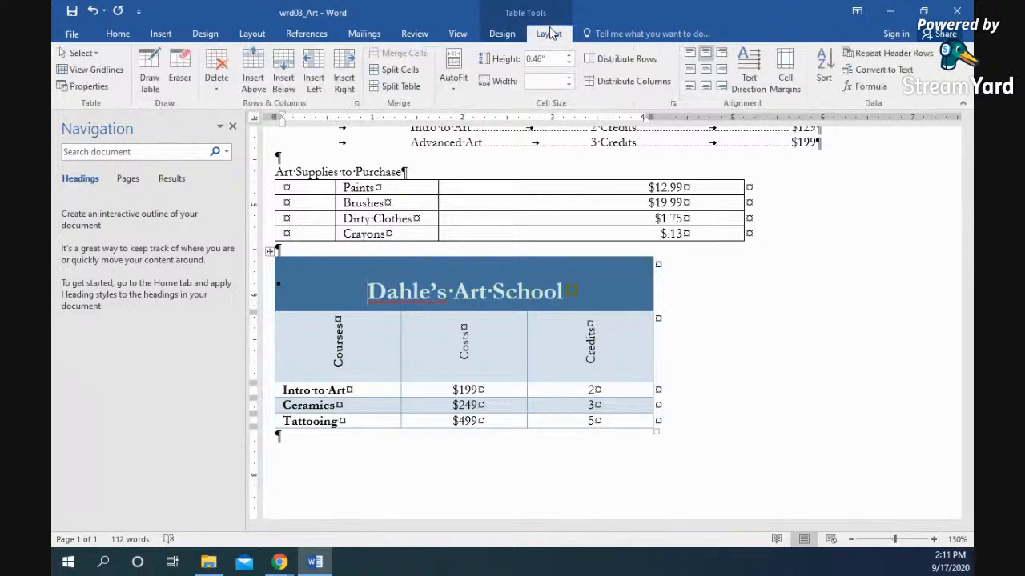
click(673, 104)
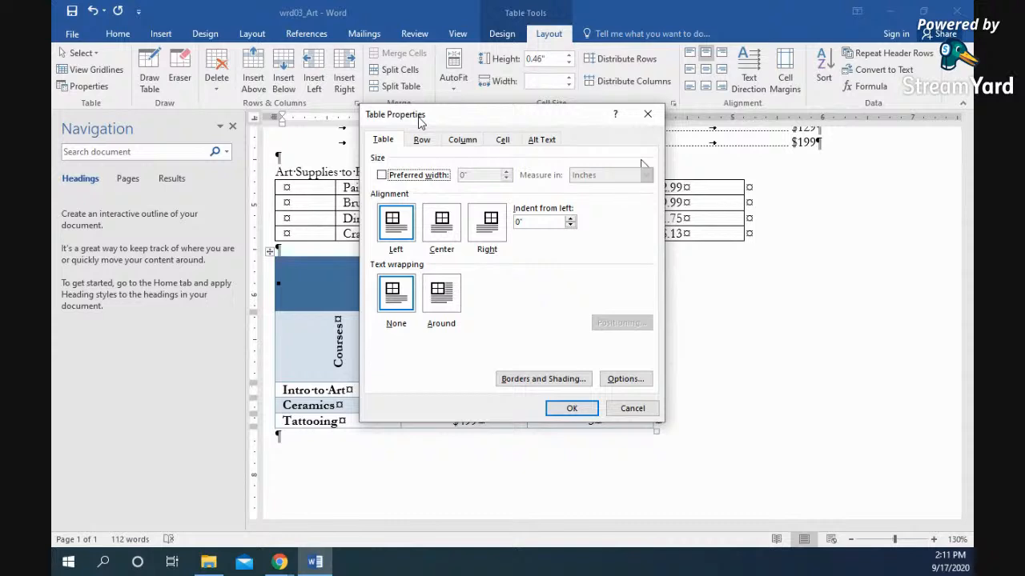
click(648, 114)
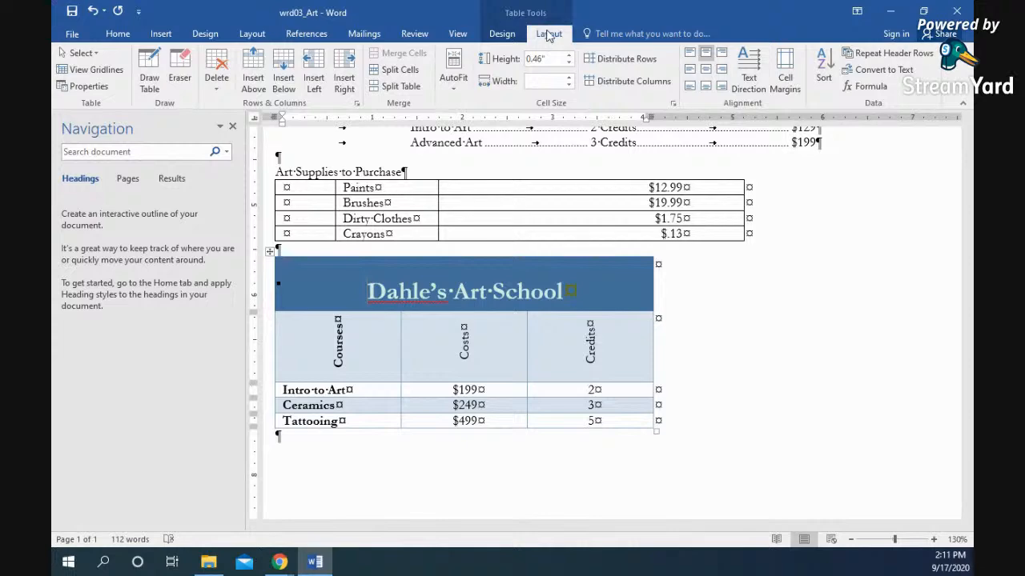
click(674, 104)
click(649, 112)
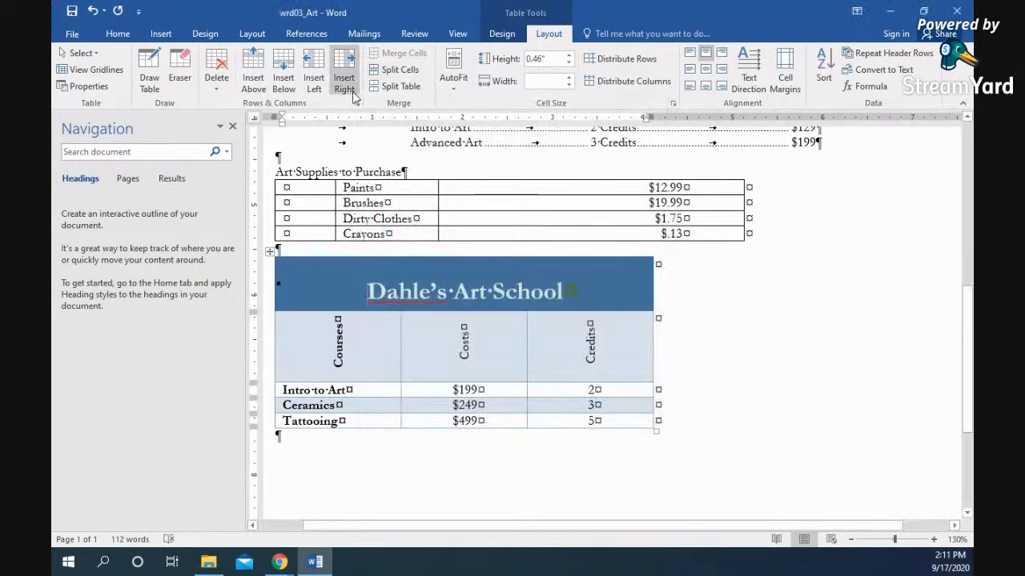
click(356, 103)
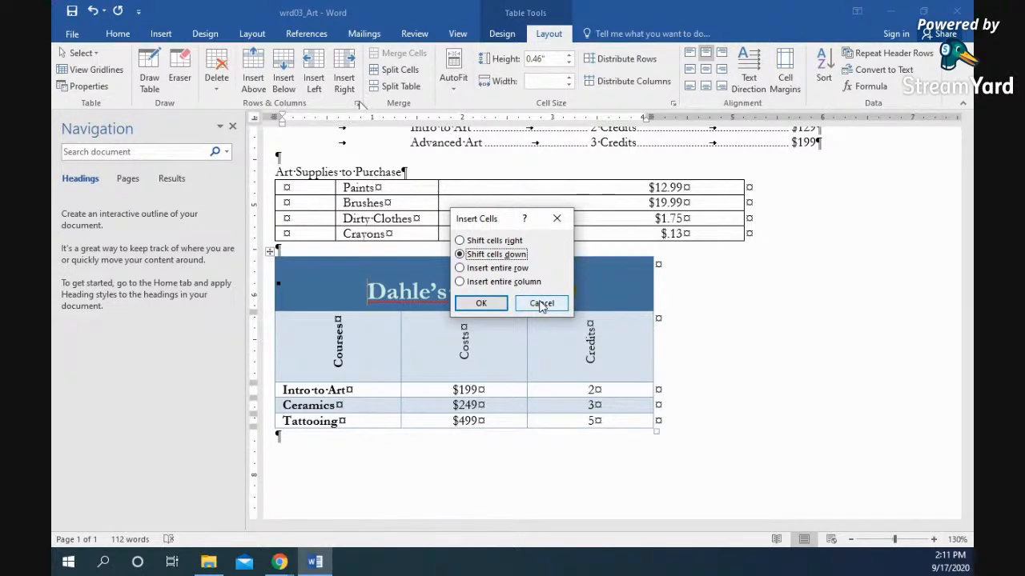
click(541, 304)
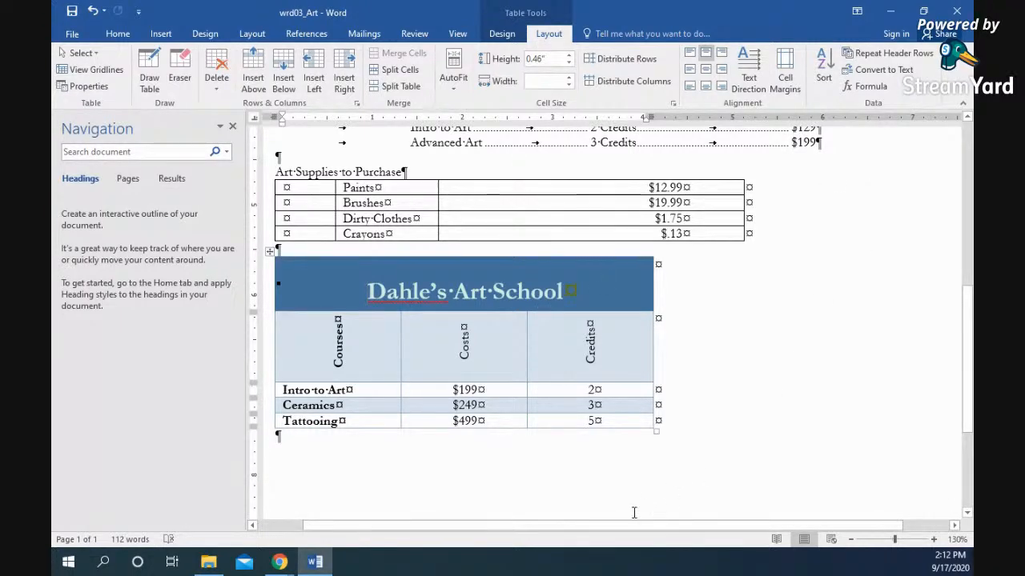
Step: Turn the first letter of the paragraph beginning "The Art Center gallery" into a Dropped drop cap
scroll(632, 514, up, 3)
scroll(632, 514, up, 3)
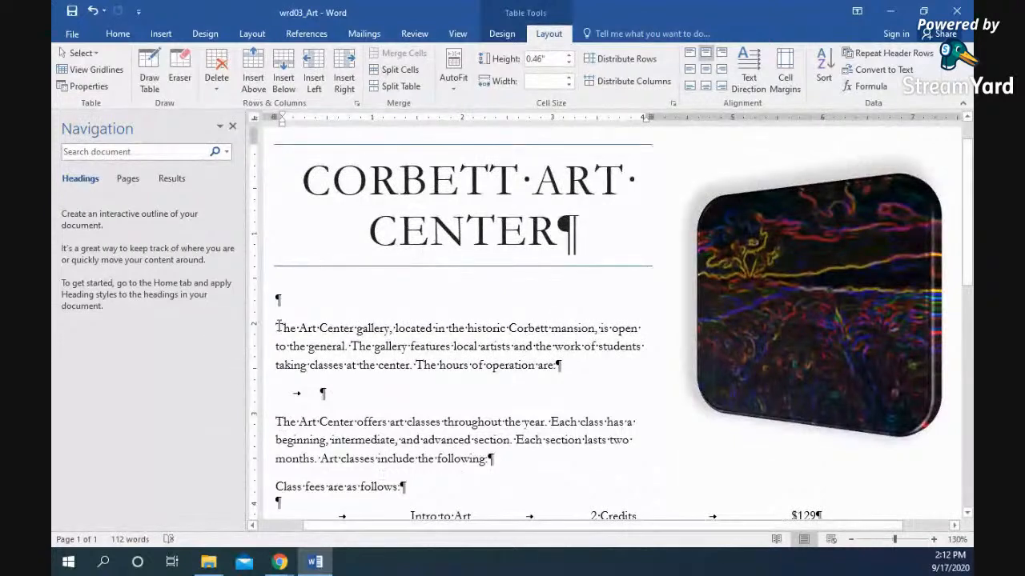
drag(280, 328, 275, 327)
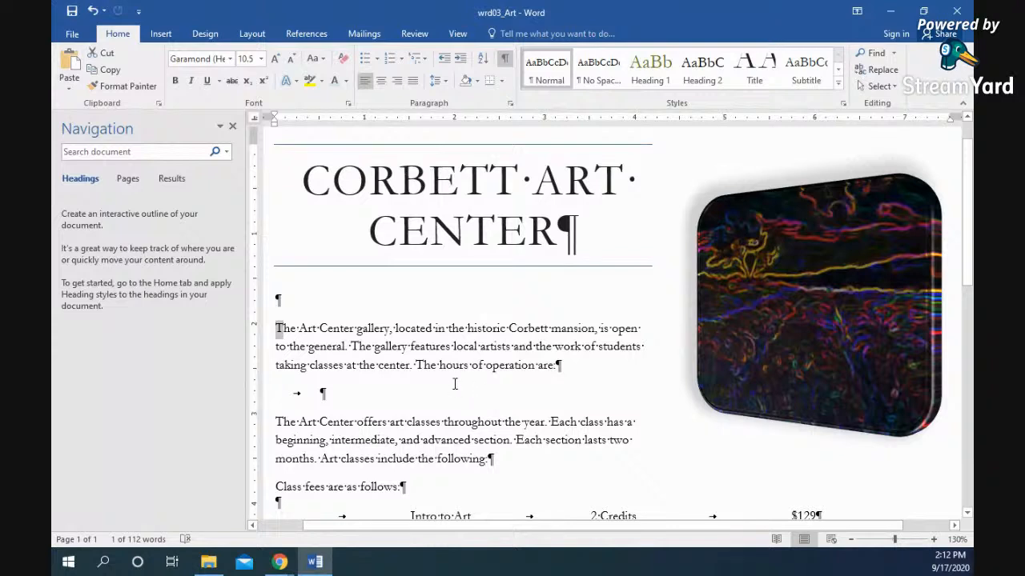
click(161, 37)
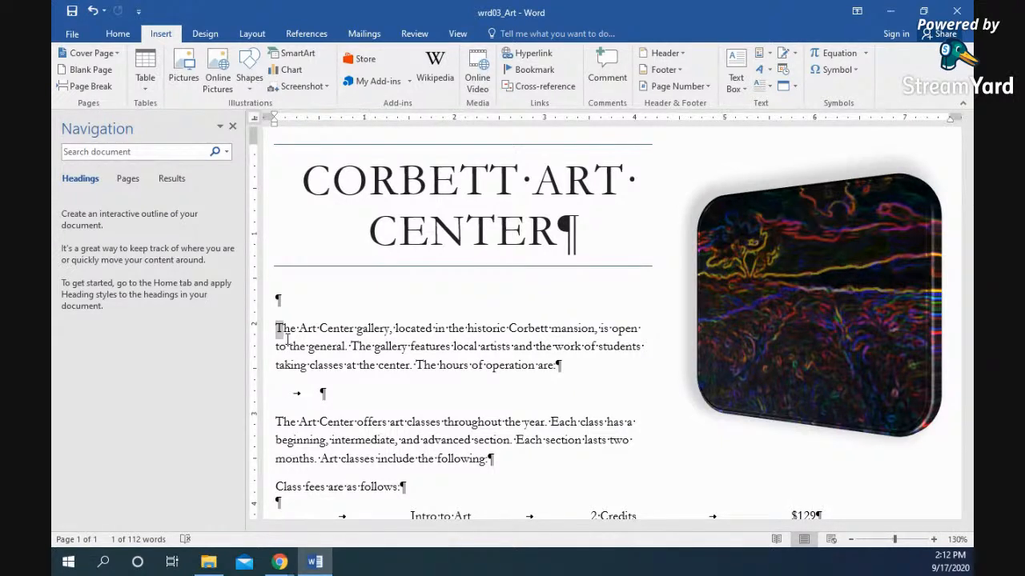
click(766, 86)
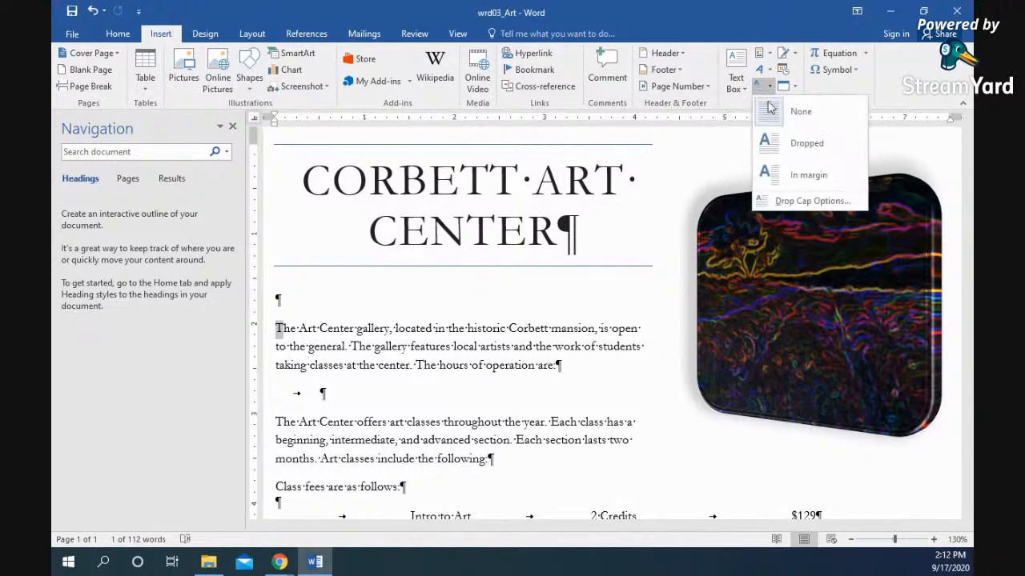
click(786, 149)
Step: Try out a green outlined WordArt object between the document title and the first paragraph, and delete it
click(769, 71)
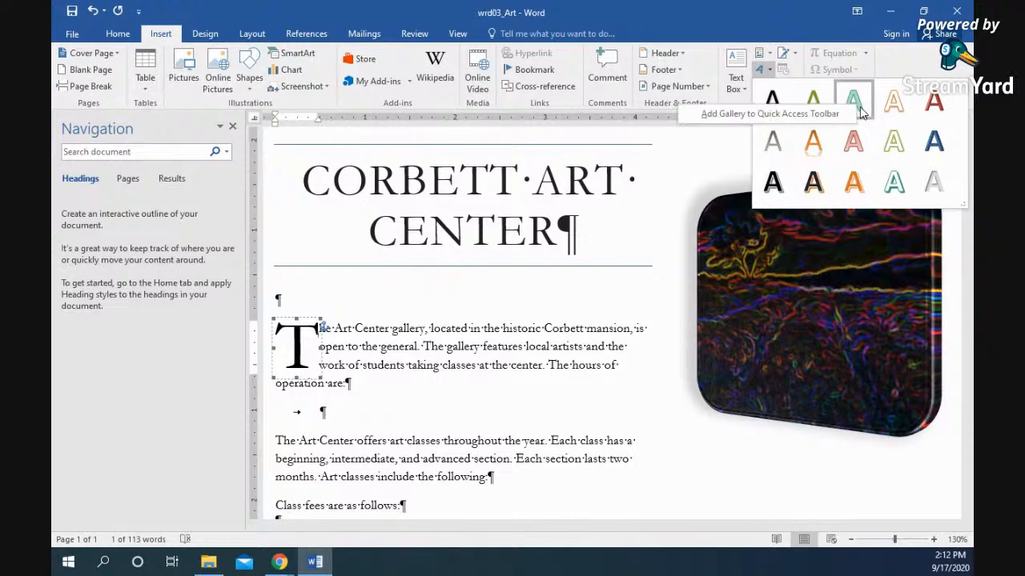
click(856, 106)
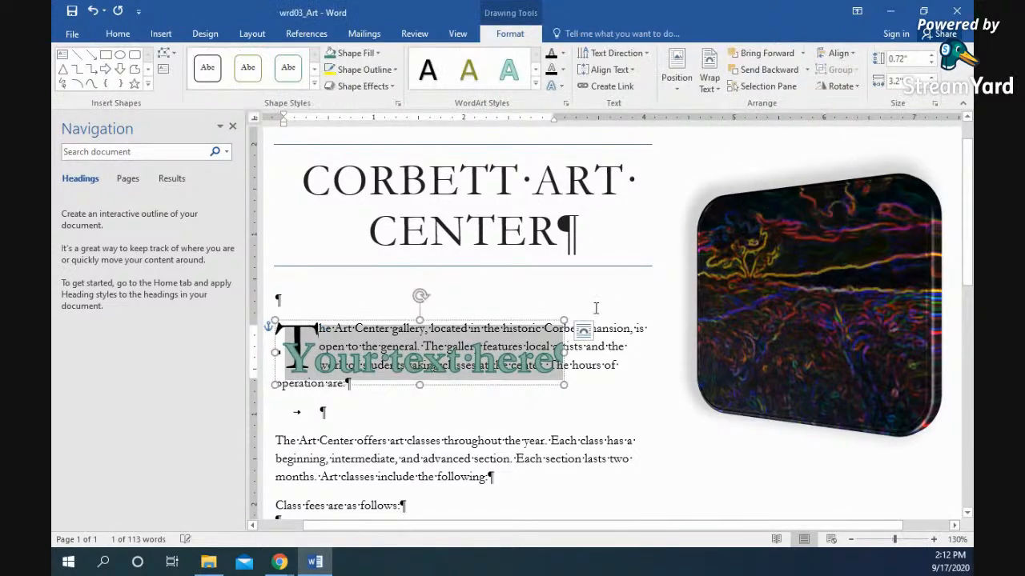
drag(464, 390, 512, 319)
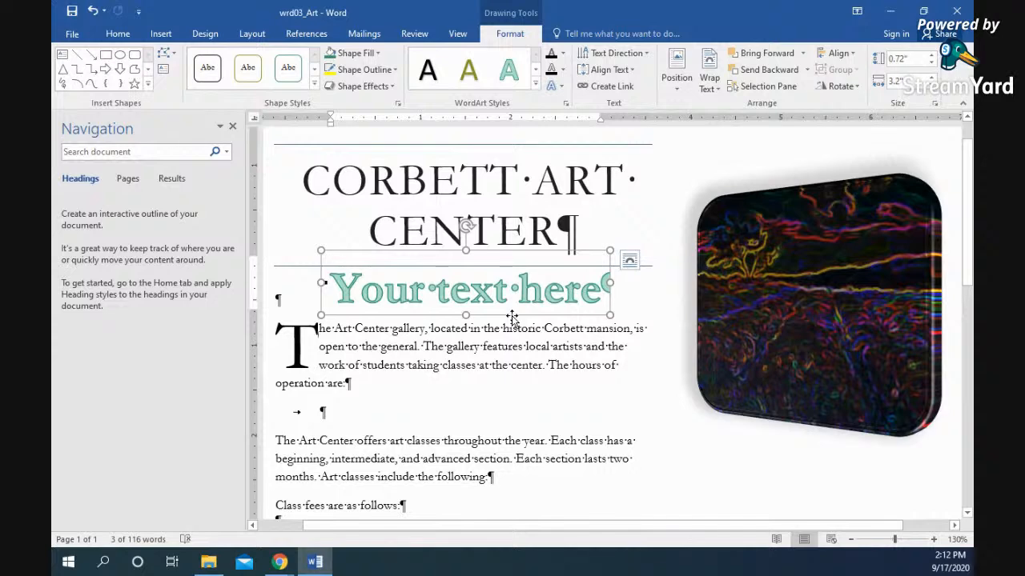
key(Delete)
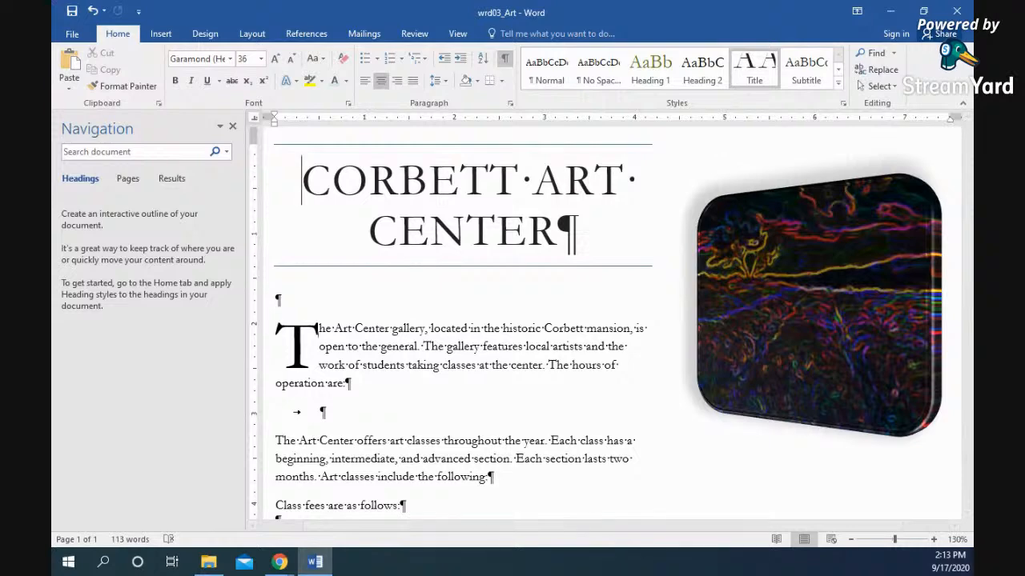
key(alt+Tab)
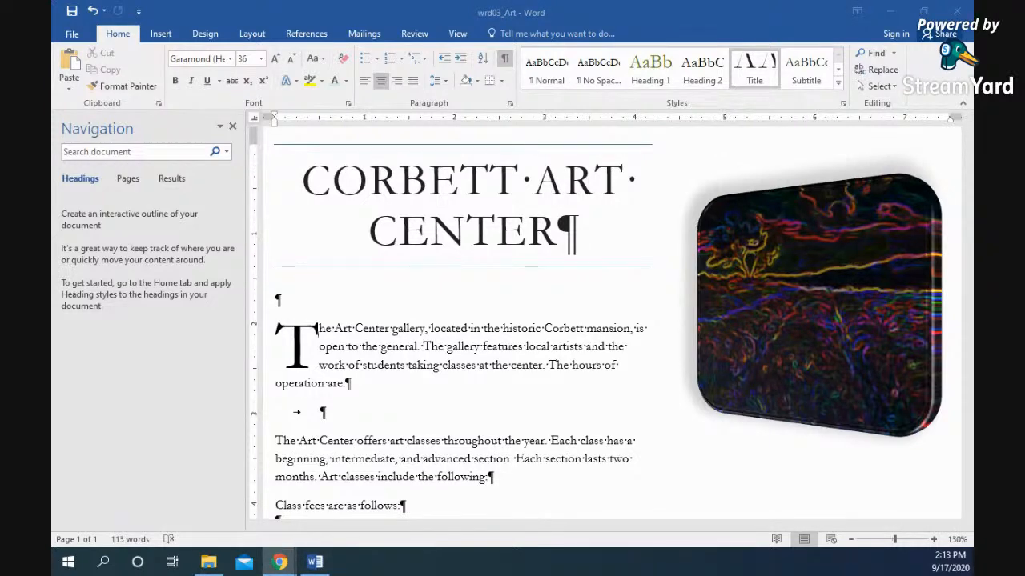